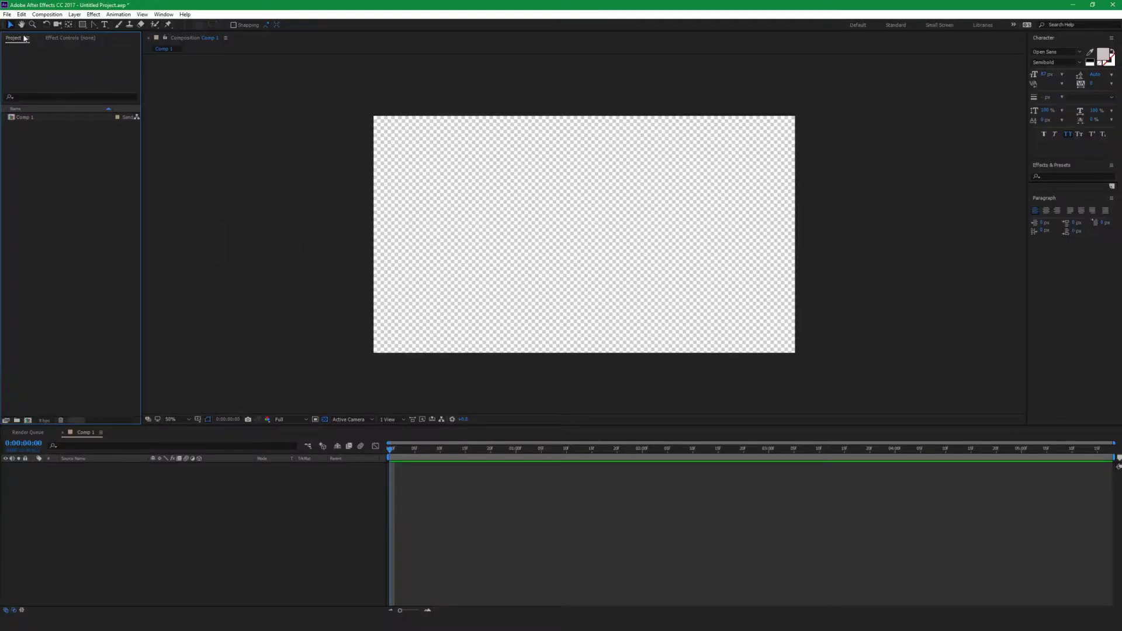
Import football-147854_960_720.png as footage and add it as a layer in Comp 1
{"action": "left_click", "coordinate": [7, 14]}
{"action": "mouse_move", "coordinate": [35, 149]}
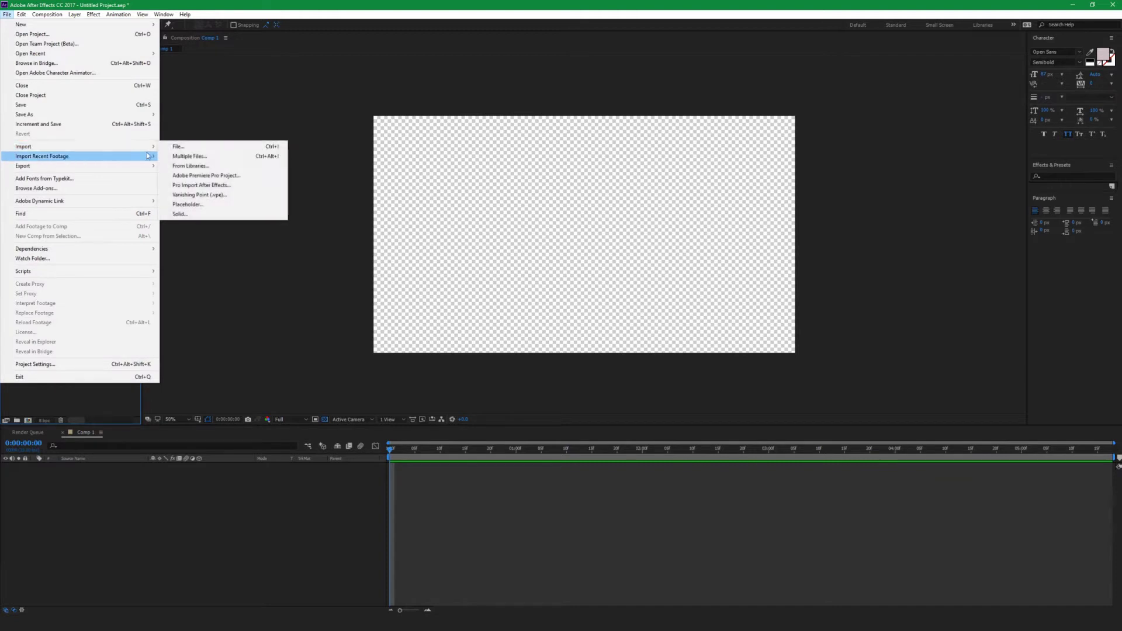
{"action": "left_click", "coordinate": [187, 147]}
{"action": "left_click", "coordinate": [479, 314]}
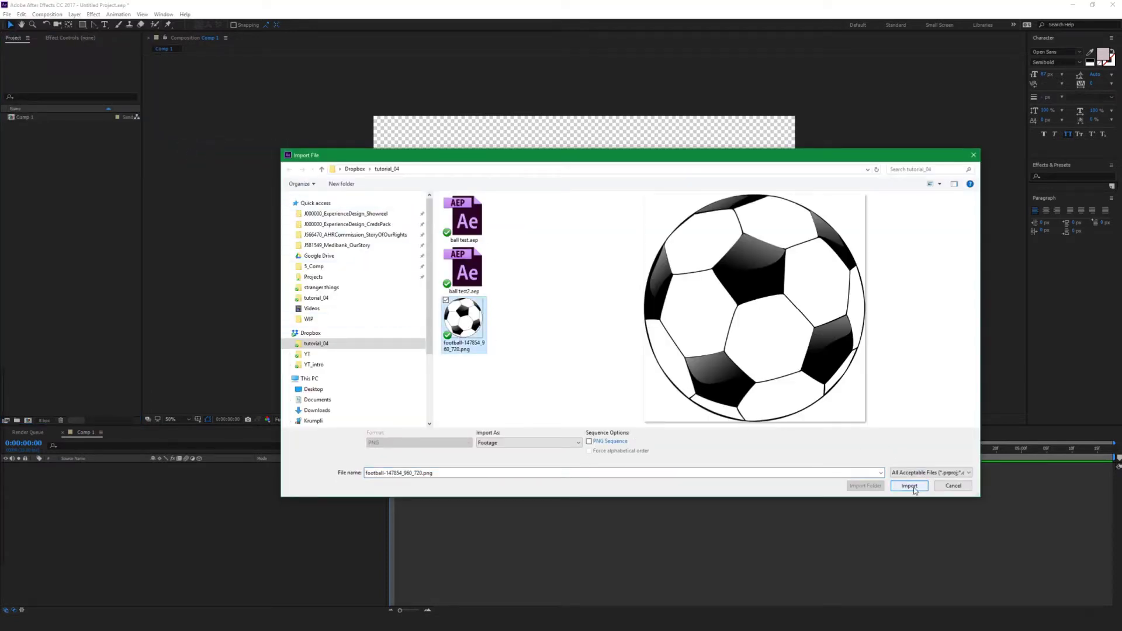
{"action": "left_click", "coordinate": [910, 486]}
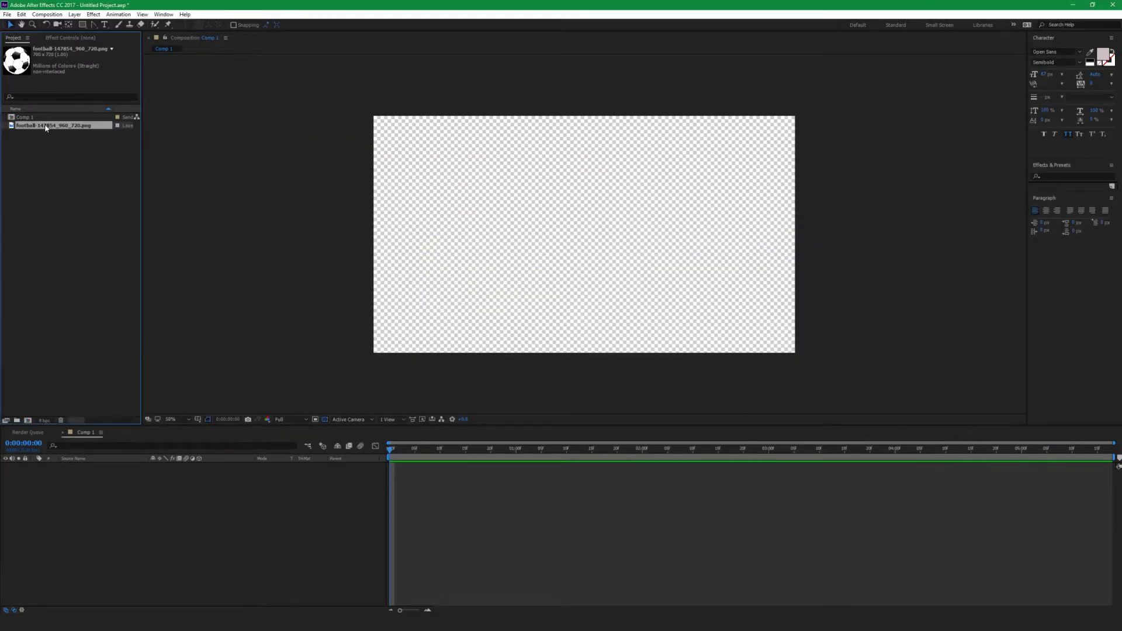
{"action": "left_click_drag", "start_coordinate": [46, 128], "coordinate": [165, 503]}
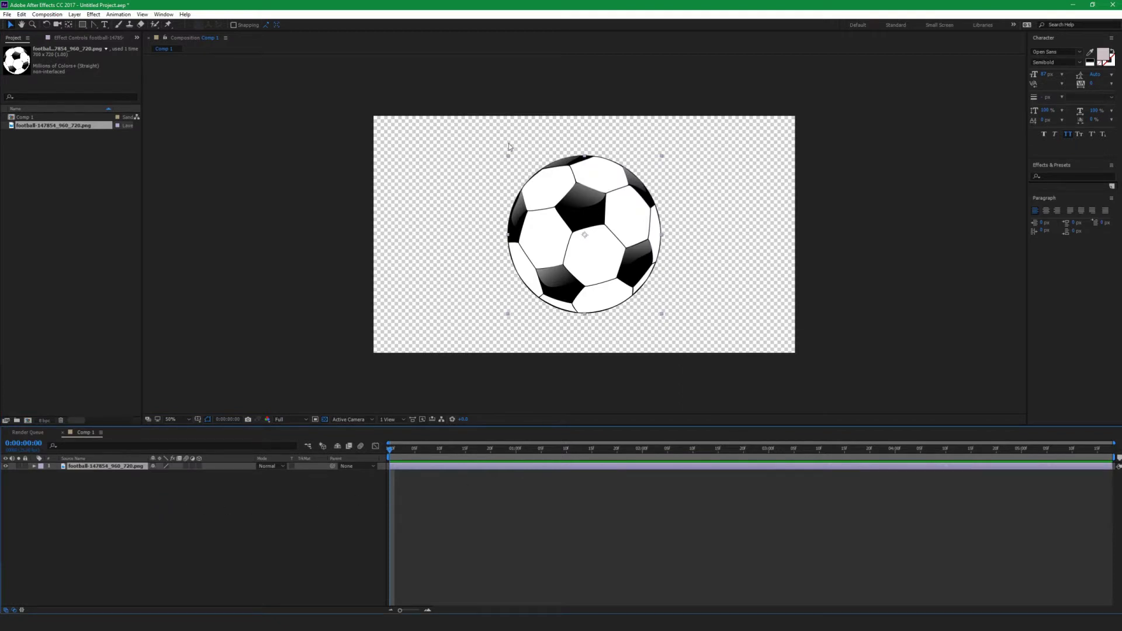
Enable scale keyframing on the football layer at the first frame and set its scale to 40%
{"action": "left_click", "coordinate": [413, 484]}
{"action": "left_click", "coordinate": [413, 467]}
{"action": "key", "text": "s"}
{"action": "left_click", "coordinate": [56, 473]}
{"action": "left_click", "coordinate": [180, 473]}
{"action": "type", "text": "40"}
{"action": "key", "text": "Return"}
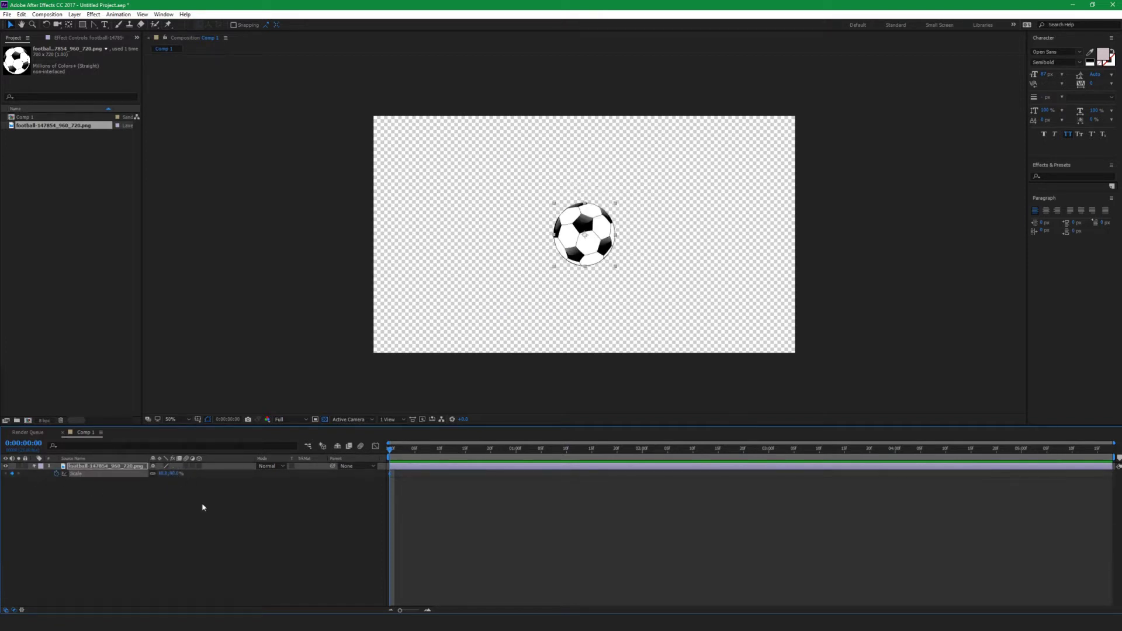
{"action": "key", "text": "s"}
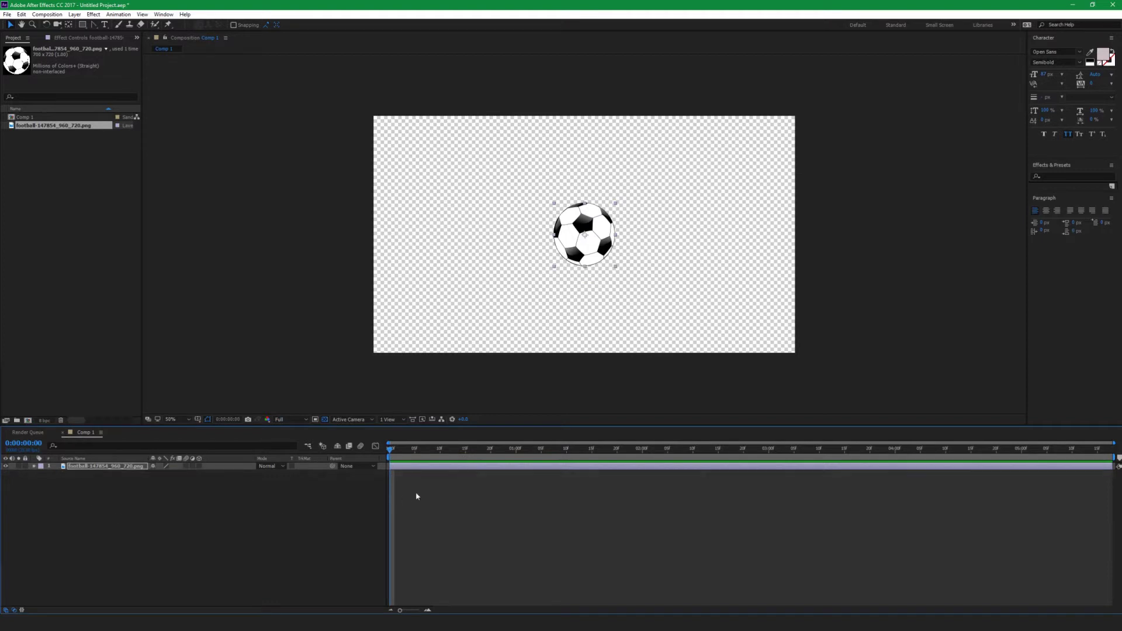
Pre-compose the football layer as Ball, moving all attributes into the new composition
{"action": "left_click", "coordinate": [432, 489]}
{"action": "left_click", "coordinate": [466, 468]}
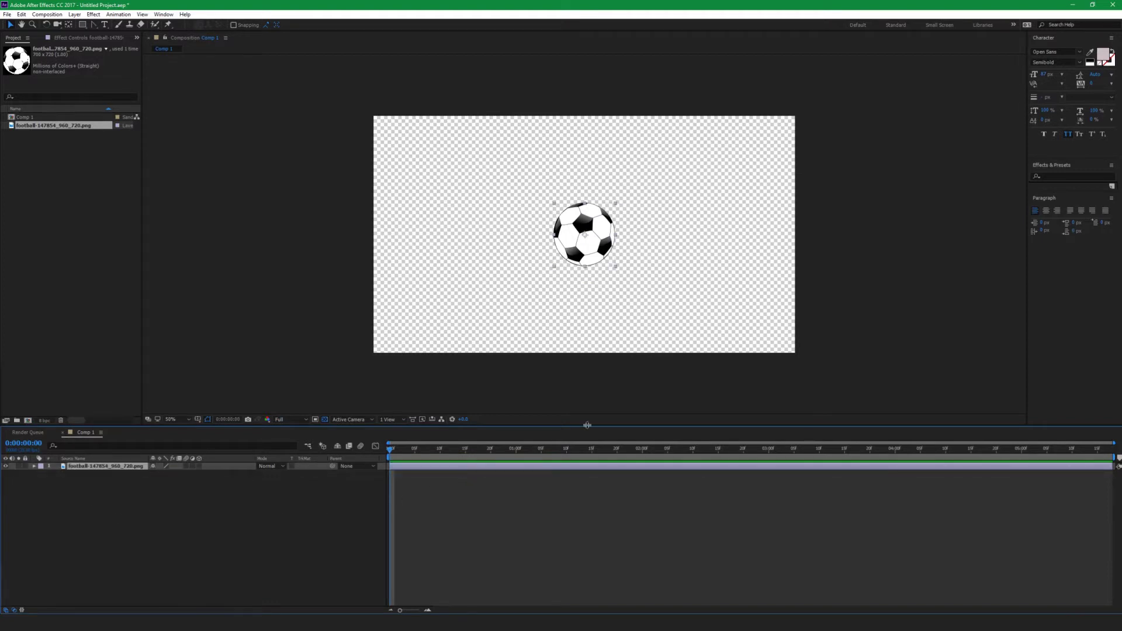
{"action": "right_click", "coordinate": [554, 466]}
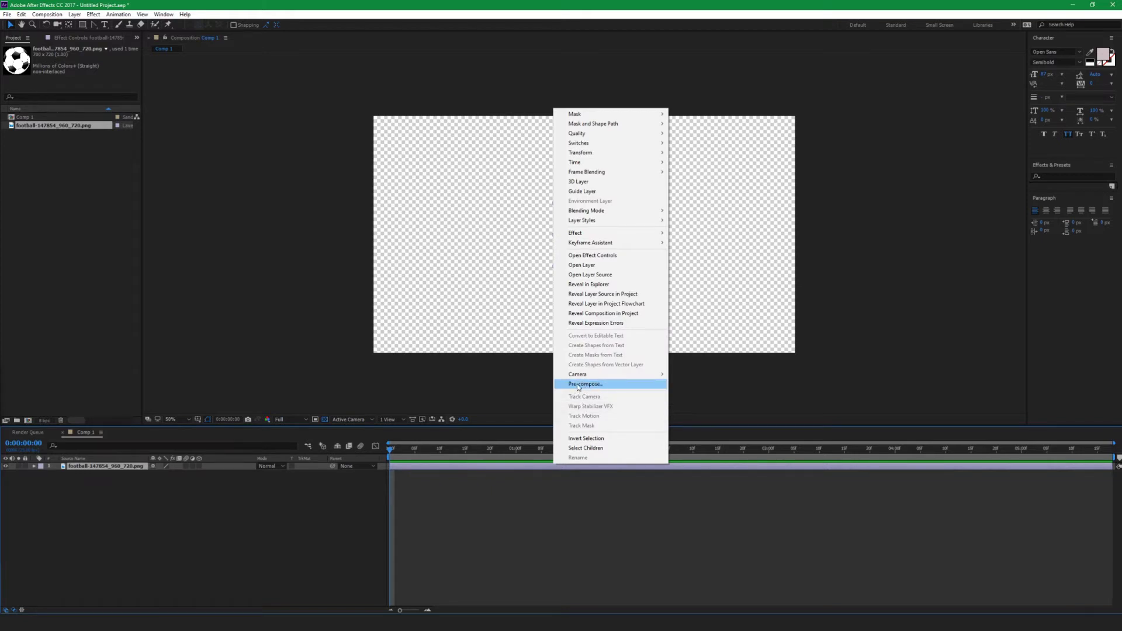
{"action": "left_click", "coordinate": [609, 386]}
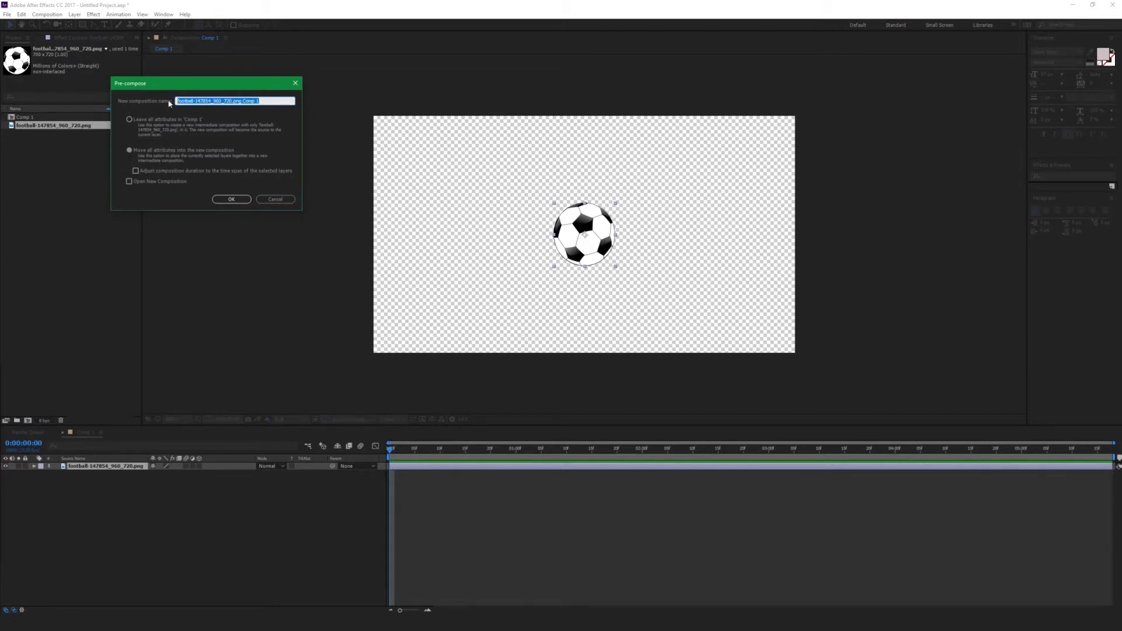
{"action": "type", "text": "Ball"}
{"action": "left_click", "coordinate": [233, 200]}
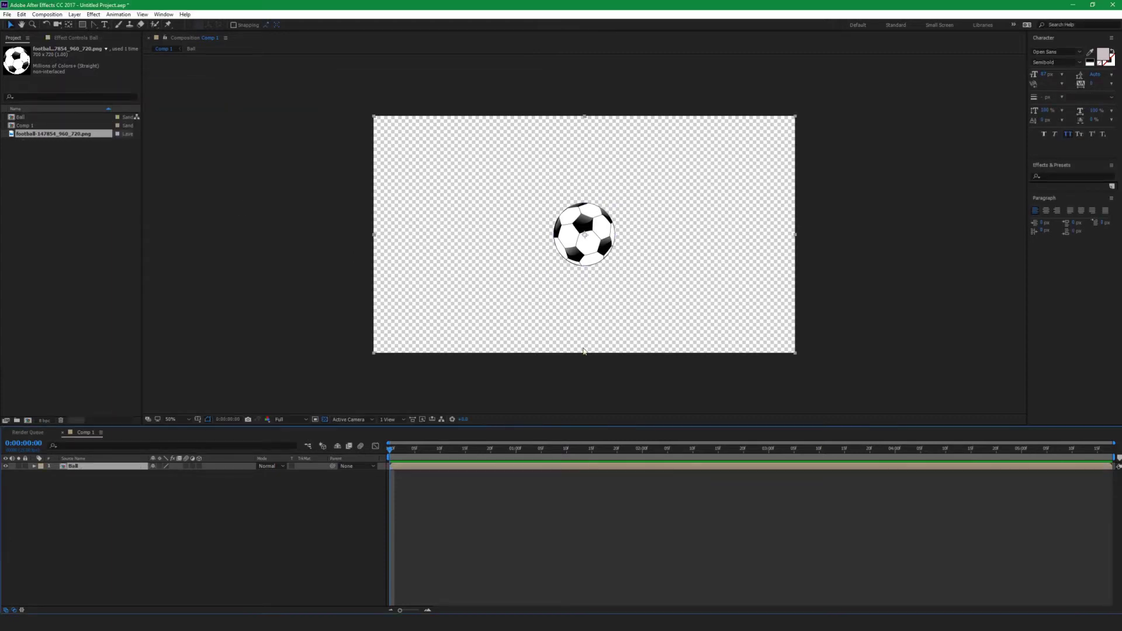
Open the Ball composition and set its width and height to 290 px each
{"action": "double_click", "coordinate": [511, 466]}
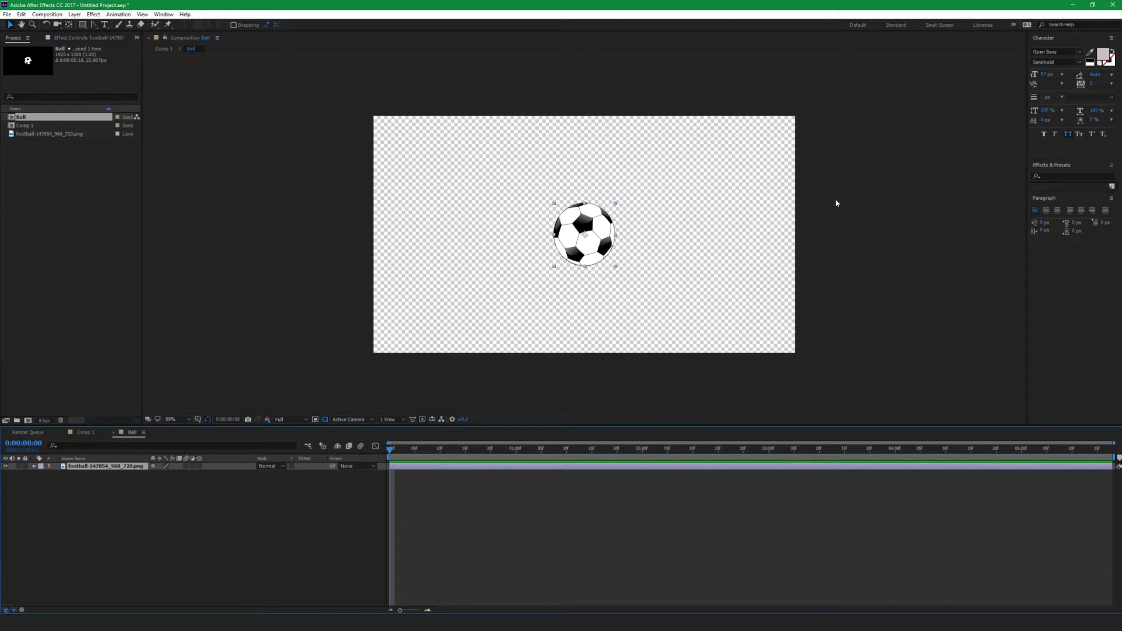
{"action": "right_click", "coordinate": [840, 222]}
{"action": "left_click", "coordinate": [857, 241]}
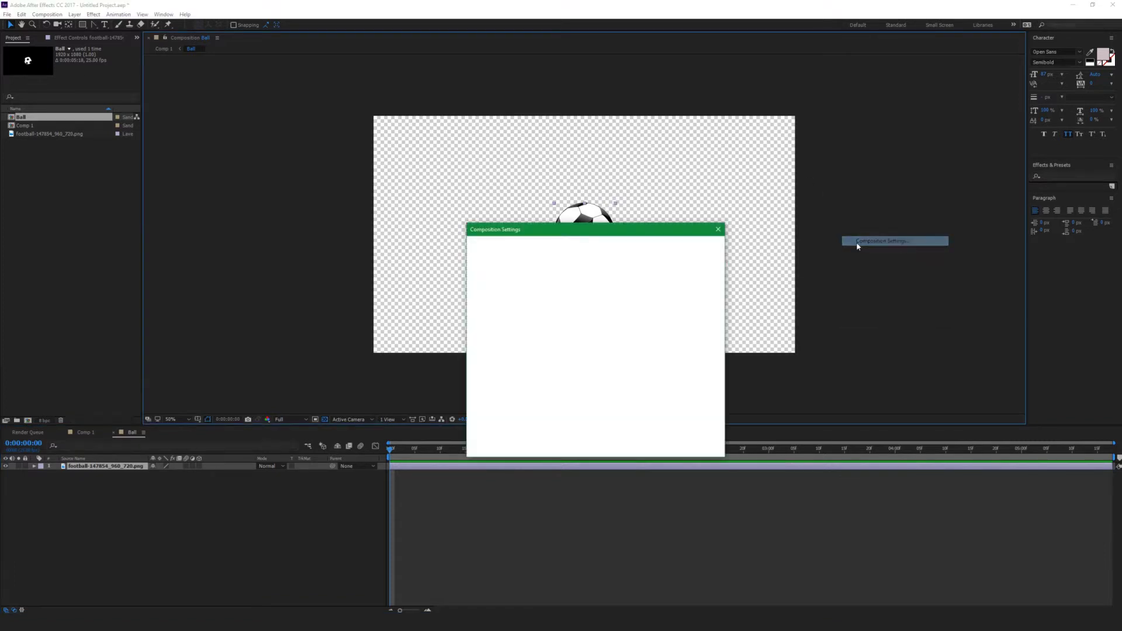
{"action": "left_click_drag", "start_coordinate": [602, 236], "coordinate": [733, 246]}
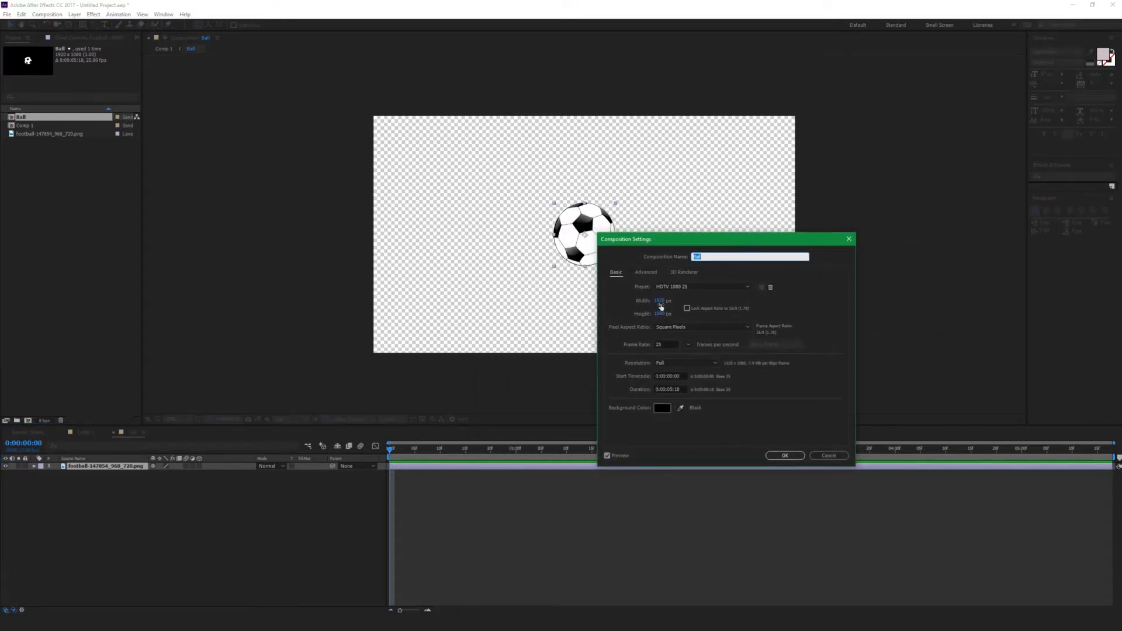
{"action": "left_click_drag", "start_coordinate": [661, 301], "coordinate": [643, 315]}
{"action": "left_click", "coordinate": [658, 299]}
{"action": "type", "text": "290"}
{"action": "left_click", "coordinate": [658, 314]}
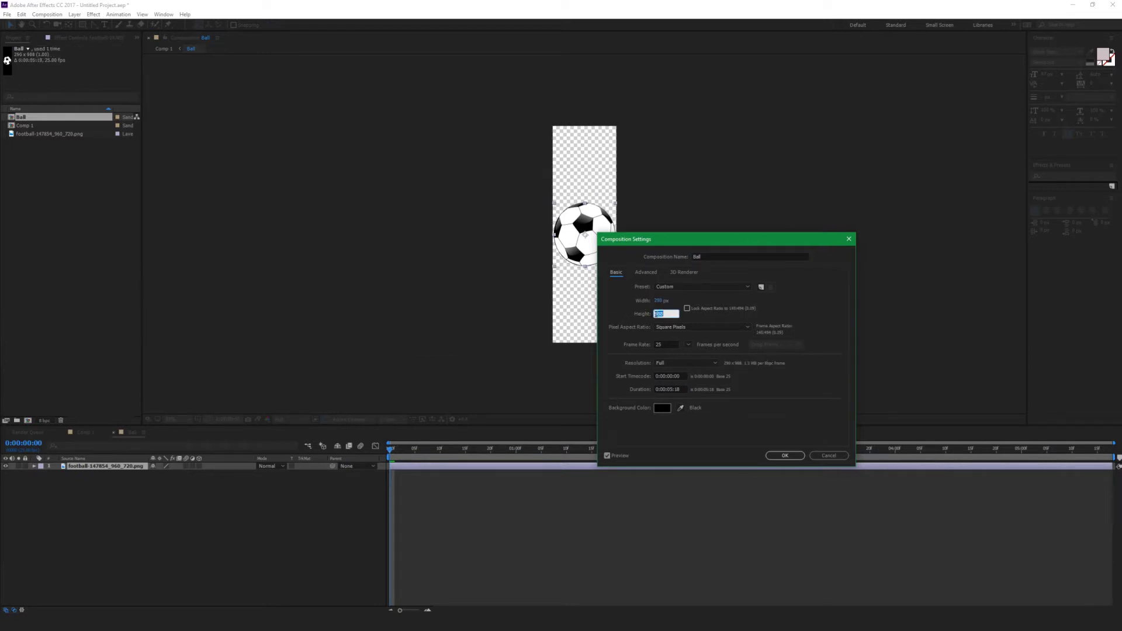
{"action": "type", "text": "290"}
{"action": "key", "text": "Return"}
Stretch the football image slightly sideways so it spans the full width of the Ball composition
{"action": "scroll", "coordinate": [614, 265], "scroll_direction": "down", "scroll_amount": 3}
{"action": "scroll", "coordinate": [615, 265], "scroll_direction": "up", "scroll_amount": 8}
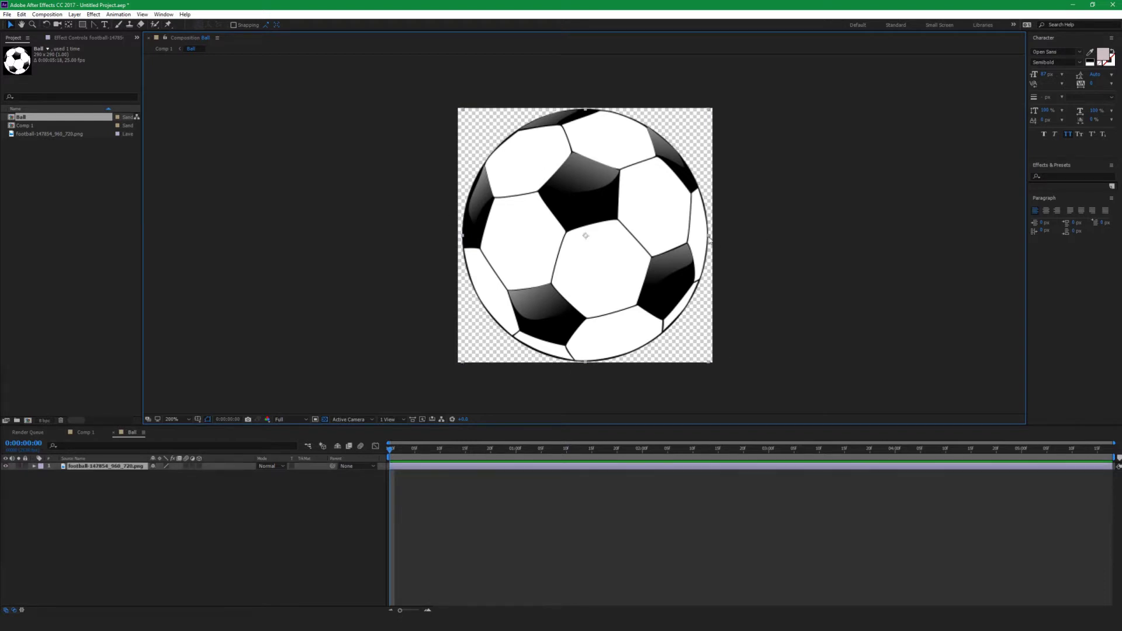
{"action": "left_click_drag", "start_coordinate": [710, 237], "coordinate": [712, 239]}
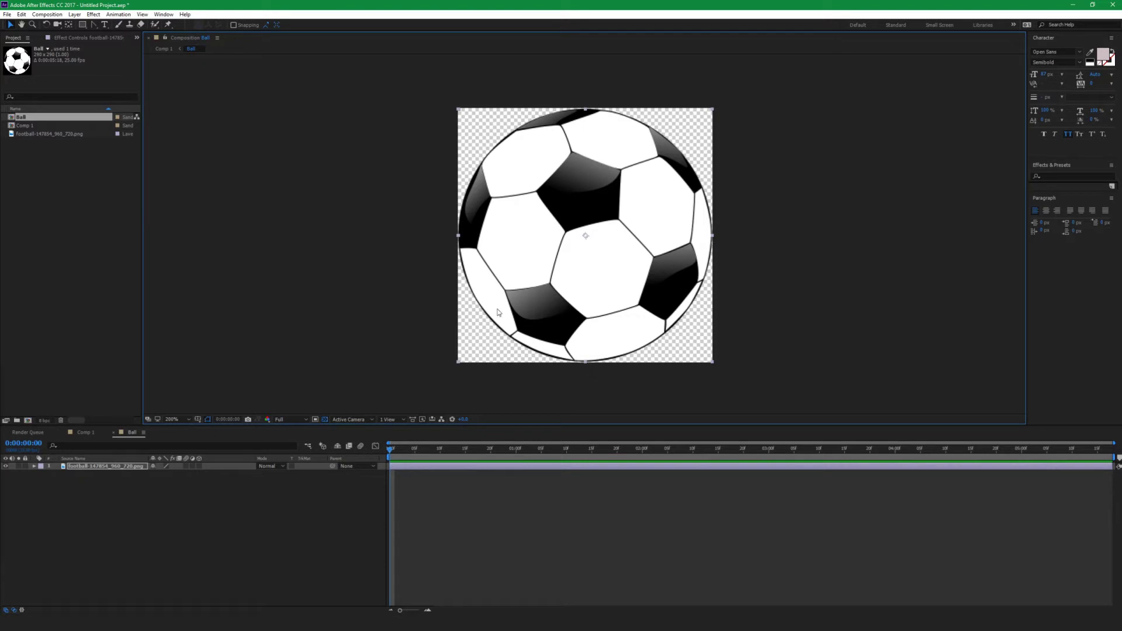
{"action": "left_click", "coordinate": [414, 494]}
{"action": "left_click", "coordinate": [421, 468]}
Return to Comp 1 and move the Ball layer's anchor point to the ball's bottom edge
{"action": "left_click", "coordinate": [164, 49]}
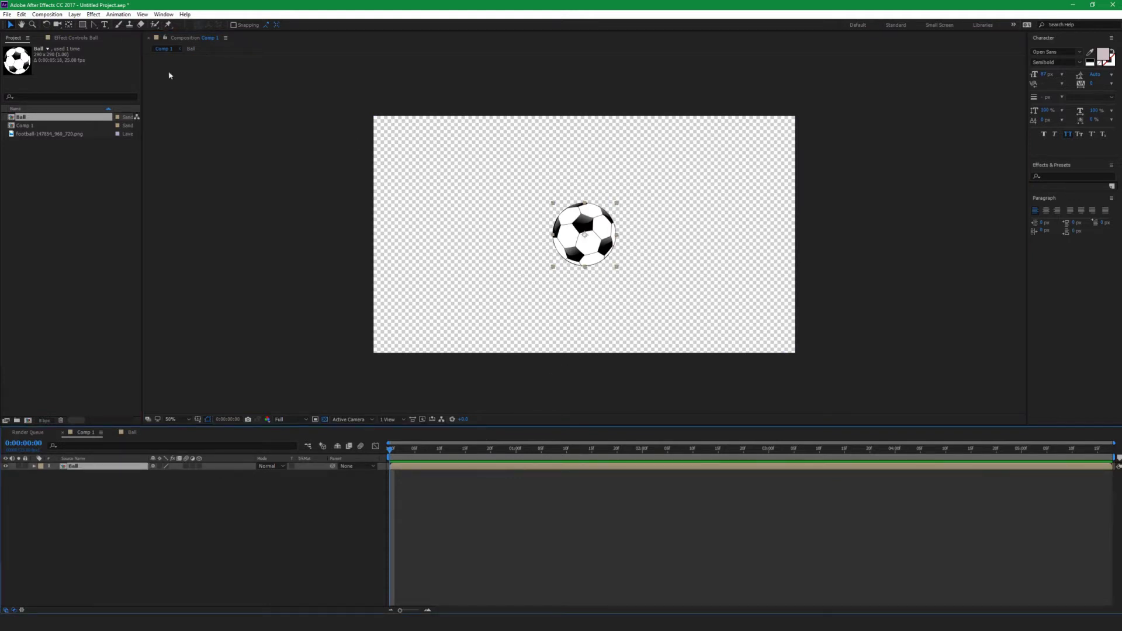
{"action": "left_click", "coordinate": [68, 26]}
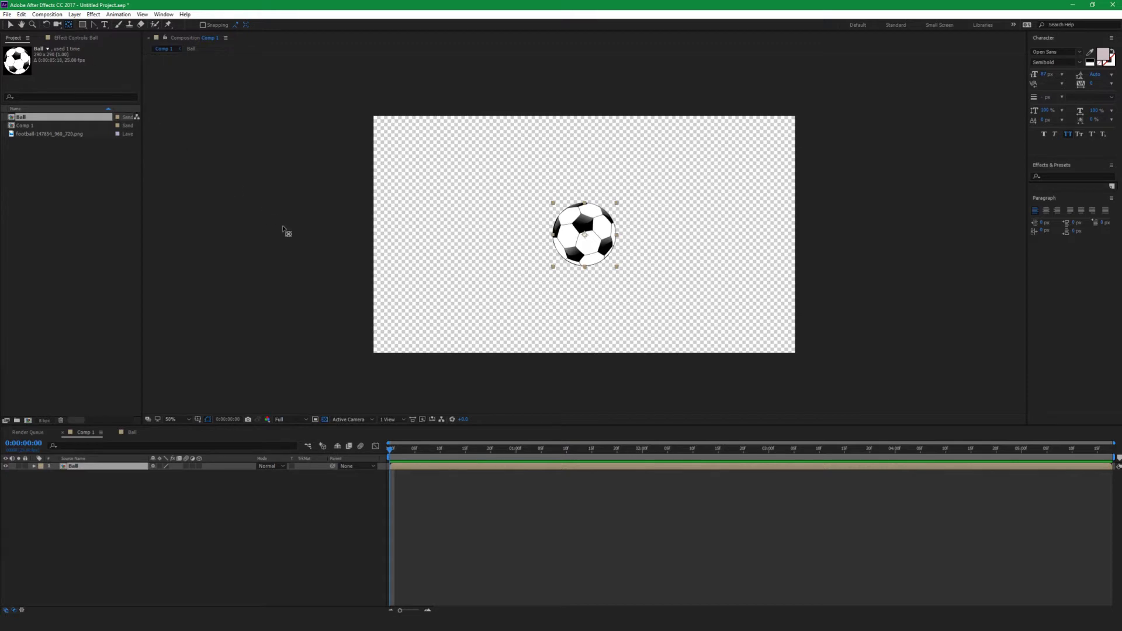
{"action": "scroll", "coordinate": [584, 267], "scroll_direction": "up", "scroll_amount": 2}
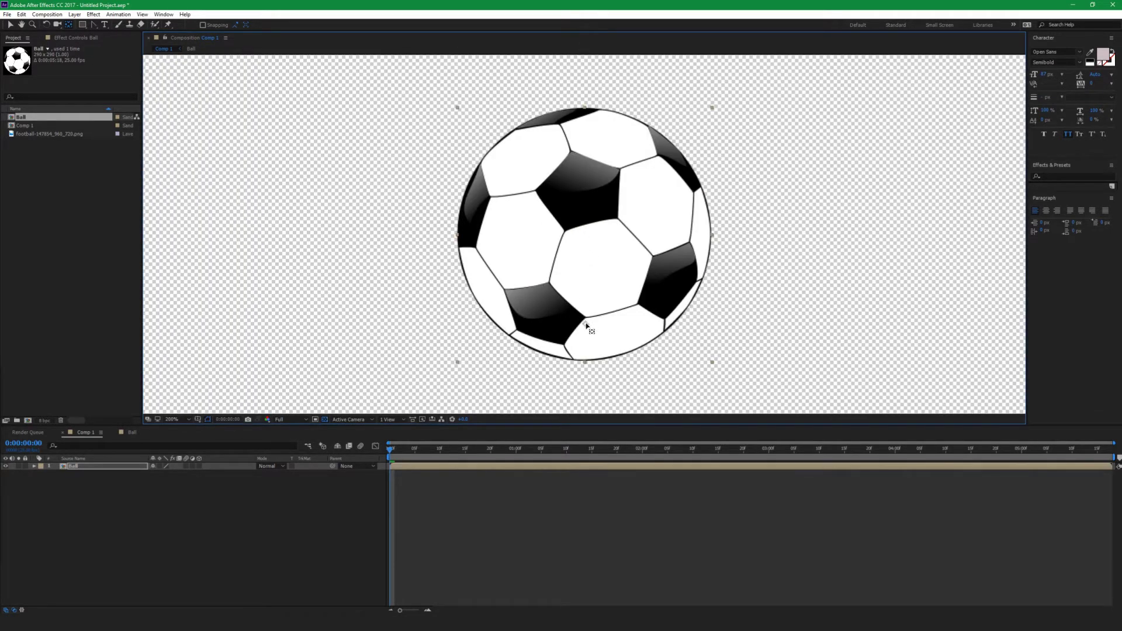
{"action": "left_click_drag", "start_coordinate": [584, 321], "coordinate": [589, 361]}
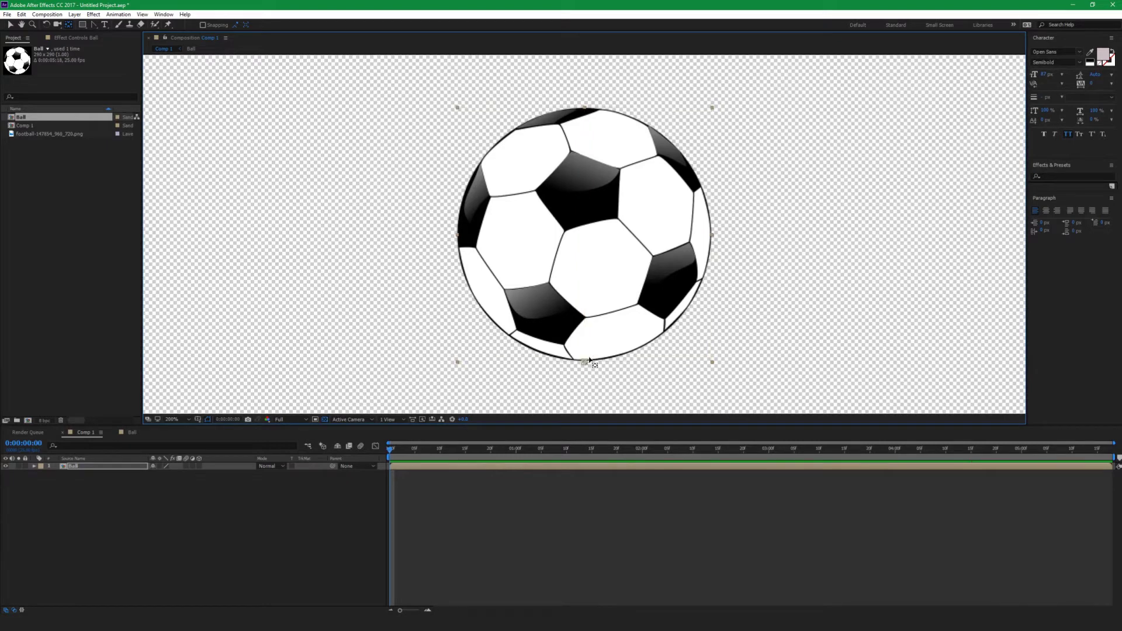
{"action": "scroll", "coordinate": [589, 360], "scroll_direction": "down", "scroll_amount": 2}
{"action": "key", "text": "v"}
{"action": "left_click", "coordinate": [414, 495]}
{"action": "left_click", "coordinate": [429, 466]}
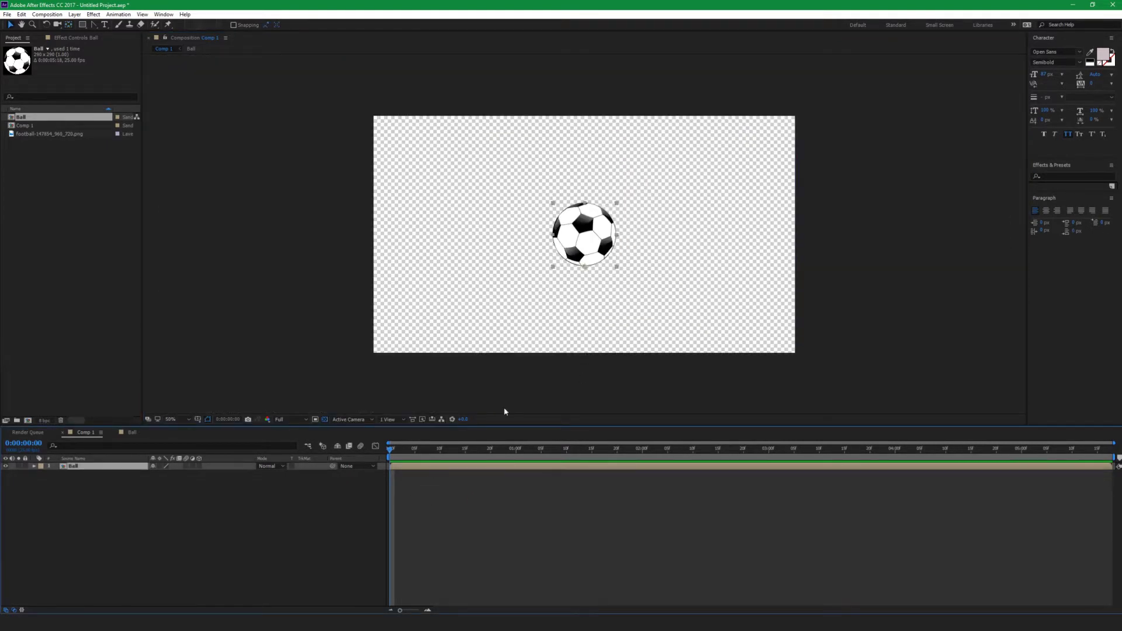
Move the ball just outside the frame's left edge, show the rulers and place a horizontal ground guide in the lower part of the frame
{"action": "left_click", "coordinate": [597, 248]}
{"action": "left_click_drag", "start_coordinate": [597, 248], "coordinate": [345, 203]}
{"action": "key", "text": "ctrl+r"}
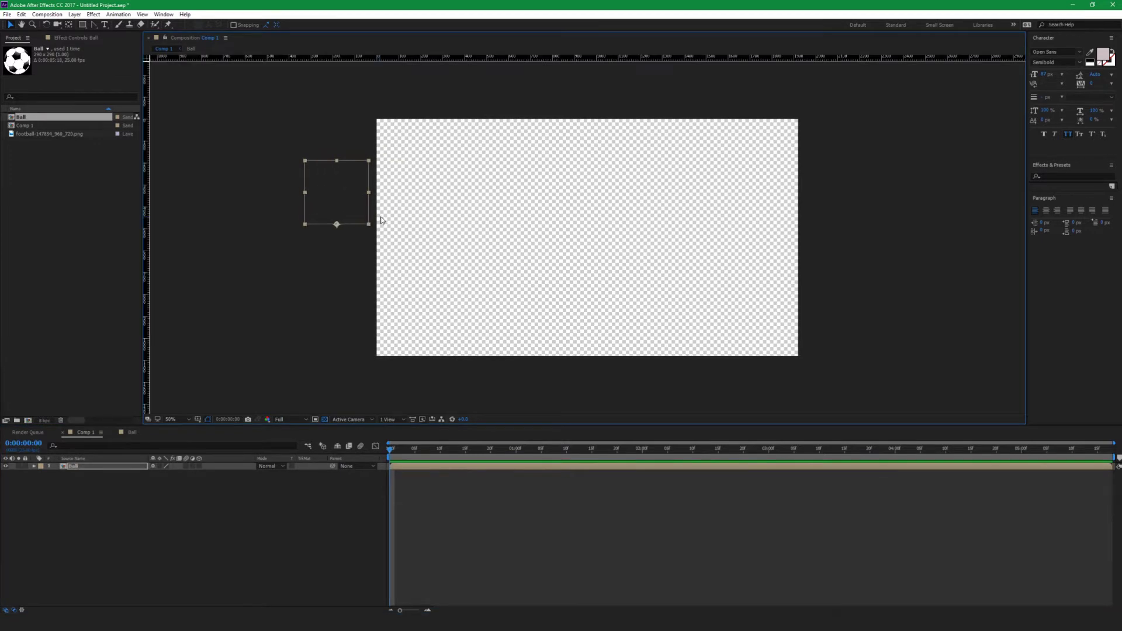
{"action": "left_click_drag", "start_coordinate": [487, 58], "coordinate": [471, 305]}
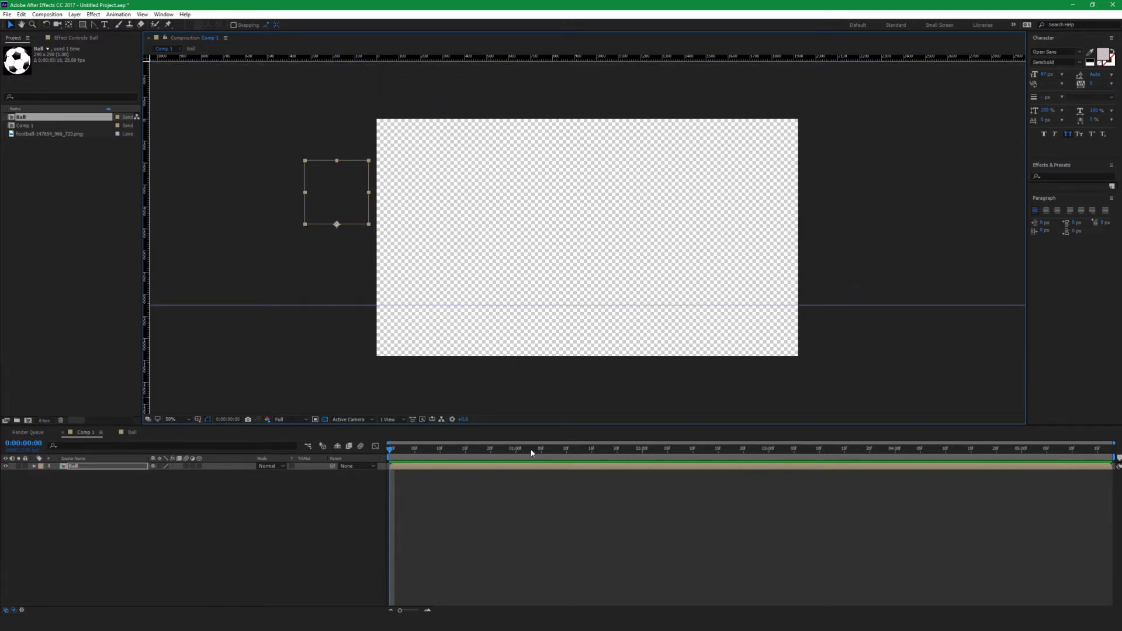
Keyframe the ball's Position at the first frame, and move it down onto the guide inside the frame at 0:00:00:10
{"action": "left_click_drag", "start_coordinate": [531, 453], "coordinate": [385, 452]}
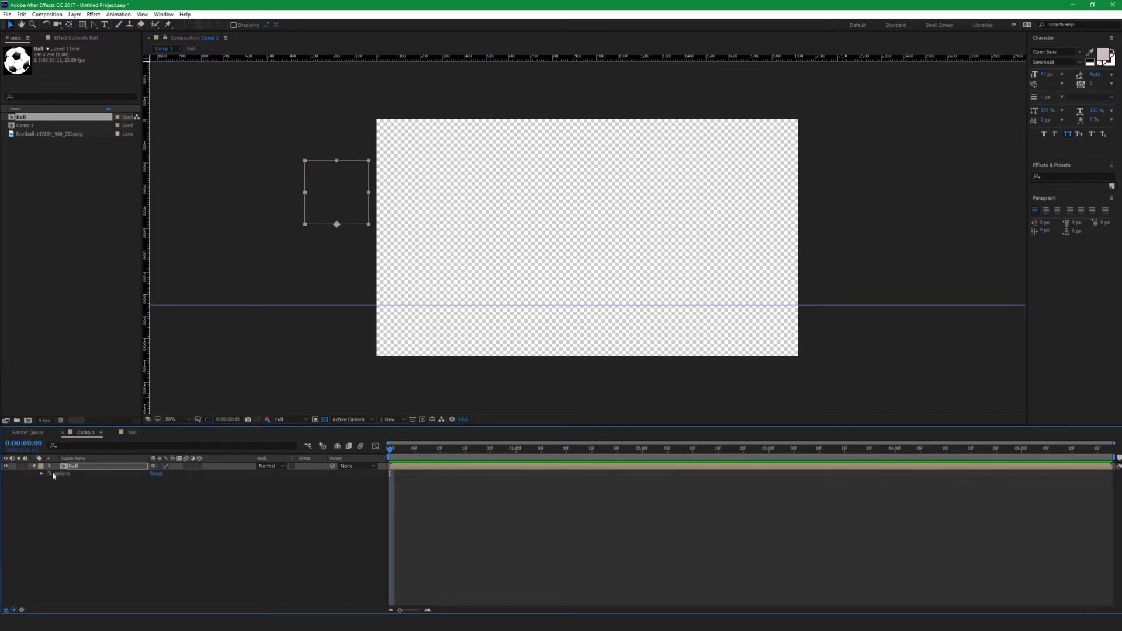
{"action": "left_click", "coordinate": [42, 473]}
{"action": "left_click", "coordinate": [57, 488]}
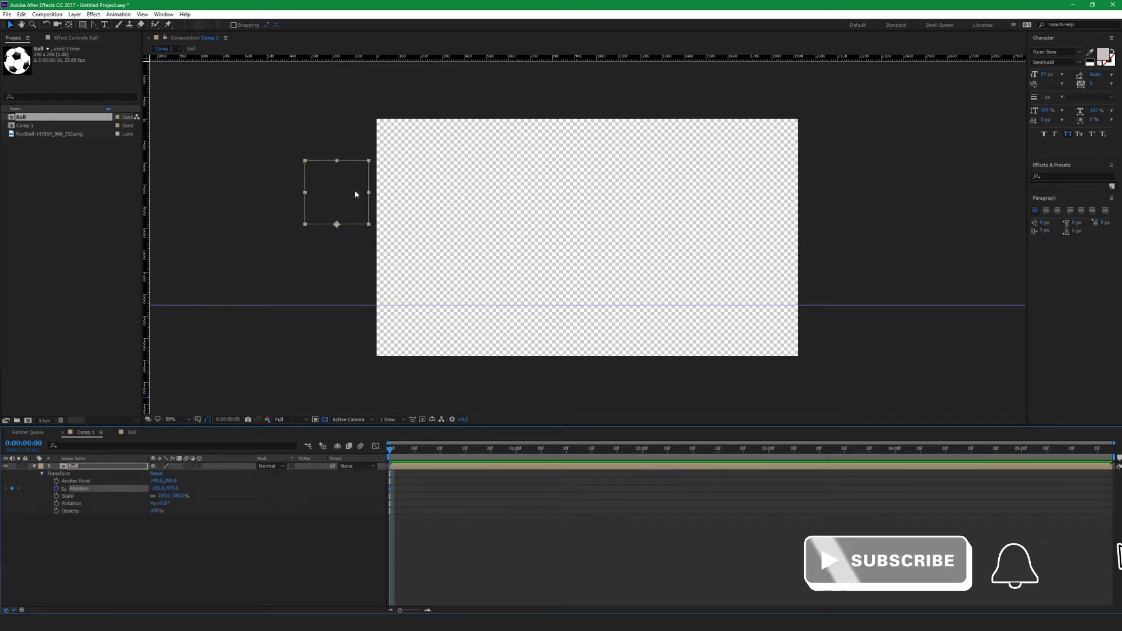
{"action": "mouse_move", "coordinate": [345, 198]}
{"action": "left_mouse_down"}
{"action": "mouse_move", "coordinate": [423, 238]}
{"action": "mouse_move", "coordinate": [344, 197]}
{"action": "left_mouse_up"}
{"action": "left_click_drag", "start_coordinate": [414, 449], "coordinate": [440, 459]}
{"action": "left_click_drag", "start_coordinate": [314, 181], "coordinate": [412, 261]}
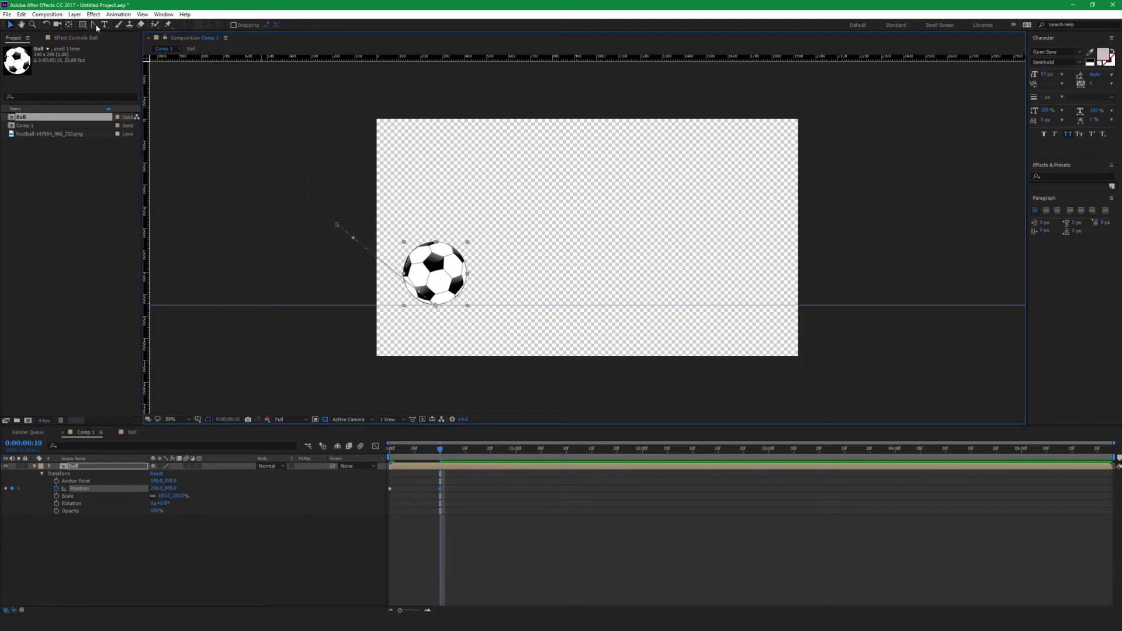
Curve the ball's first fall by pulling a nearly horizontal Bezier handle out of the motion path's starting point
{"action": "key", "text": "g"}
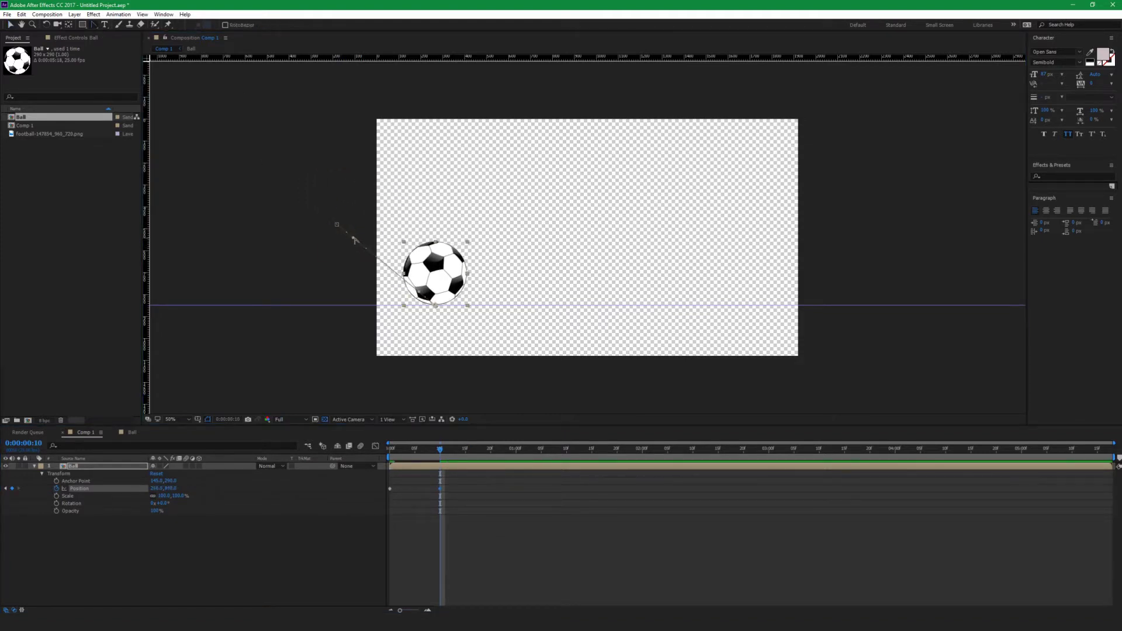
{"action": "left_click_drag", "start_coordinate": [336, 225], "coordinate": [399, 230]}
{"action": "left_click", "coordinate": [435, 305]}
{"action": "key", "text": "v"}
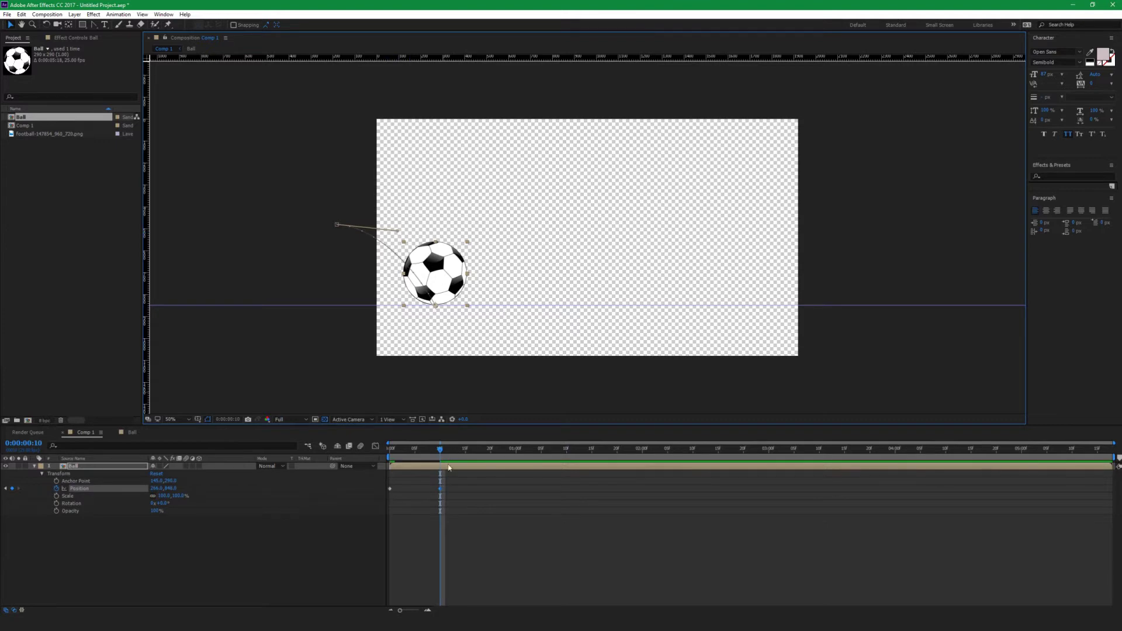
Animate the first bounce by raising the ball up and right at 0:00:00:19 and landing it on the guide at 0:00:01:02
{"action": "left_click_drag", "start_coordinate": [442, 450], "coordinate": [487, 452]}
{"action": "left_click_drag", "start_coordinate": [445, 281], "coordinate": [474, 252]}
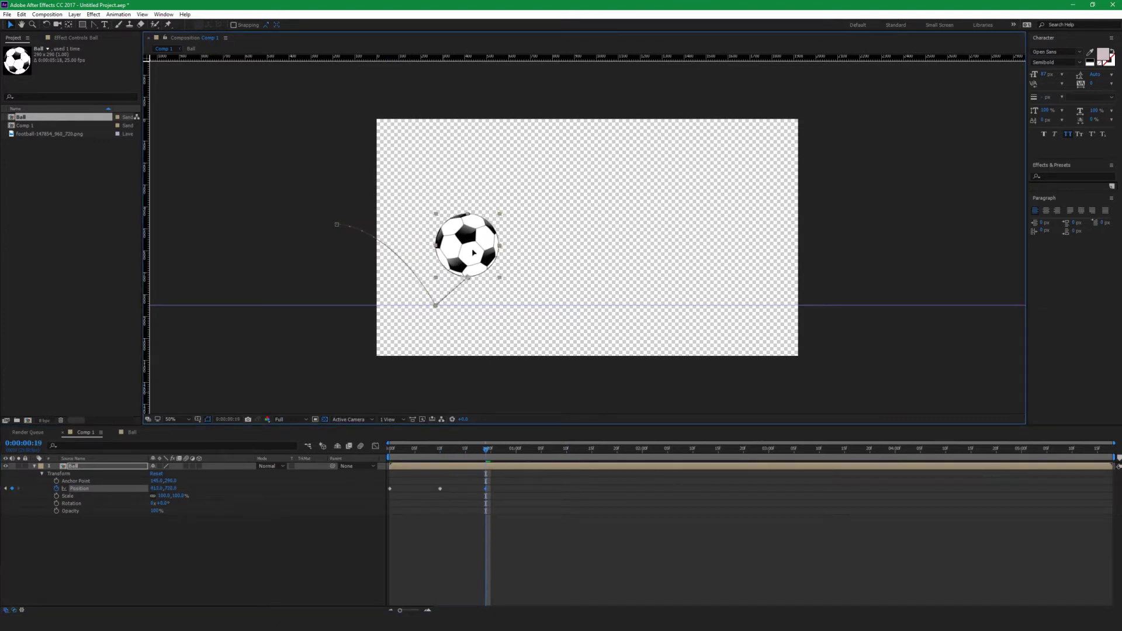
{"action": "key", "text": "Page_Down"}
{"action": "key", "text": "Page_Down"}
{"action": "key", "text": "Page_Down"}
{"action": "key", "text": "Page_Down"}
{"action": "key", "text": "Page_Down"}
{"action": "key", "text": "Page_Down"}
{"action": "key", "text": "Page_Down"}
{"action": "key", "text": "Page_Down"}
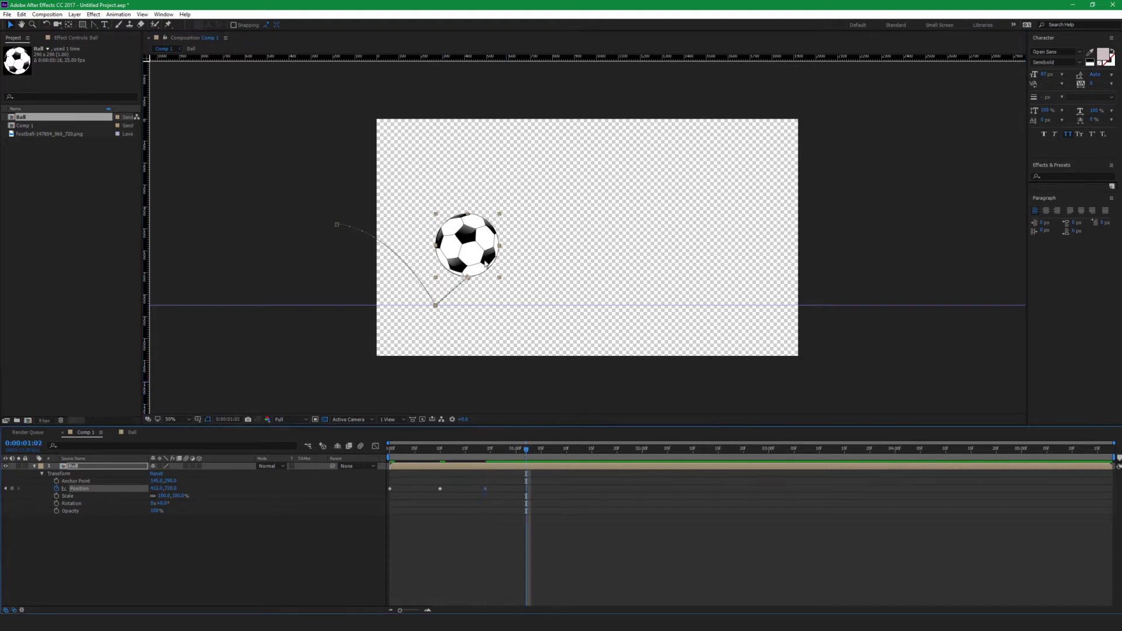
{"action": "left_click_drag", "start_coordinate": [482, 259], "coordinate": [513, 287]}
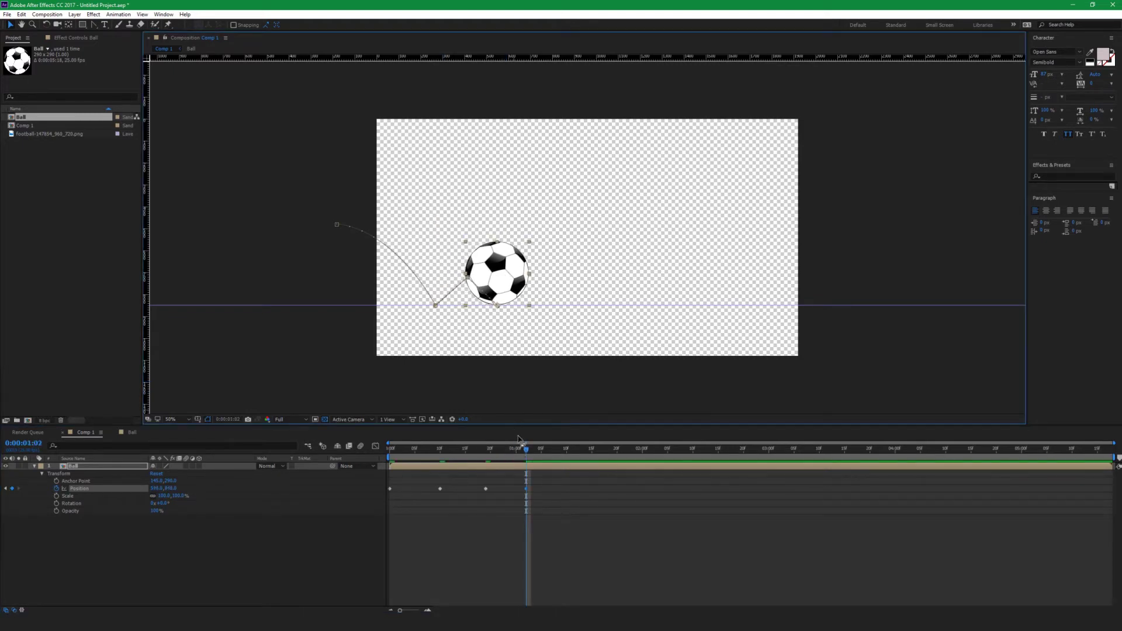
Add a smaller second bounce landing on the guide at 0:00:01:13, and raise the first bounce's peak on the motion path
{"action": "left_click_drag", "start_coordinate": [524, 442], "coordinate": [557, 443]}
{"action": "left_click_drag", "start_coordinate": [506, 274], "coordinate": [523, 254]}
{"action": "left_click_drag", "start_coordinate": [558, 451], "coordinate": [582, 458]}
{"action": "left_click_drag", "start_coordinate": [524, 259], "coordinate": [543, 280]}
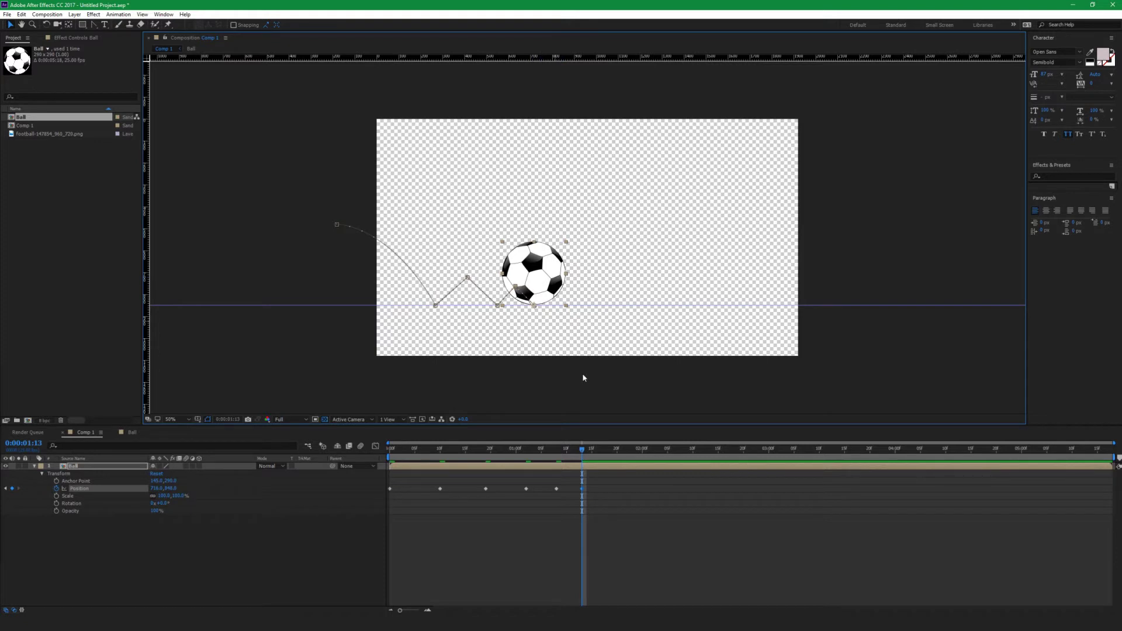
{"action": "left_click_drag", "start_coordinate": [594, 453], "coordinate": [606, 457]}
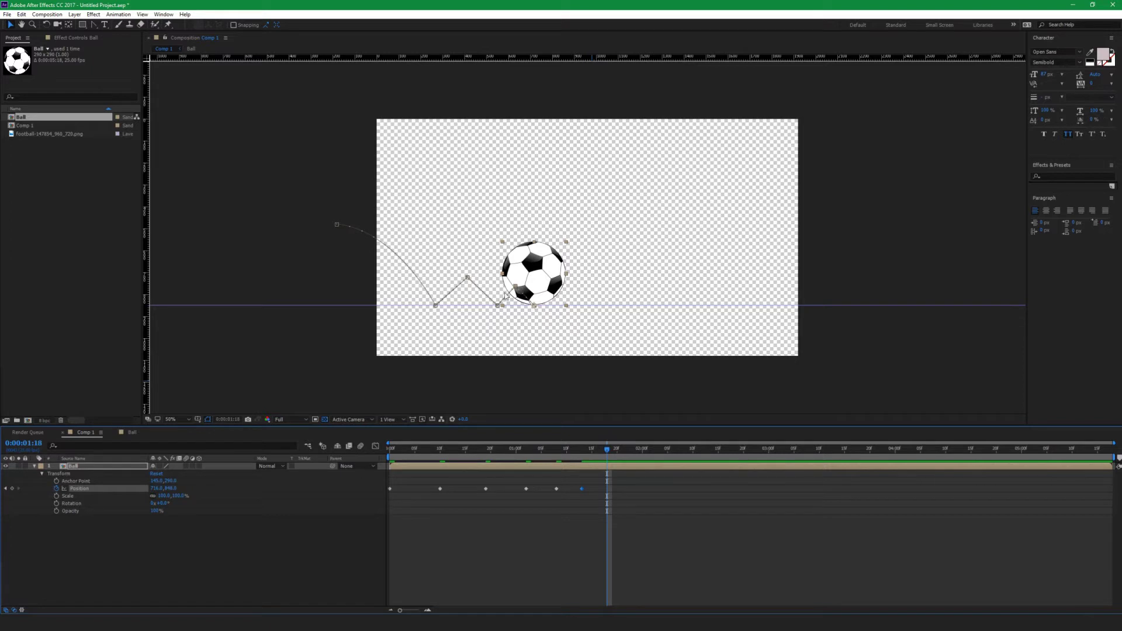
{"action": "left_click_drag", "start_coordinate": [469, 277], "coordinate": [472, 265]}
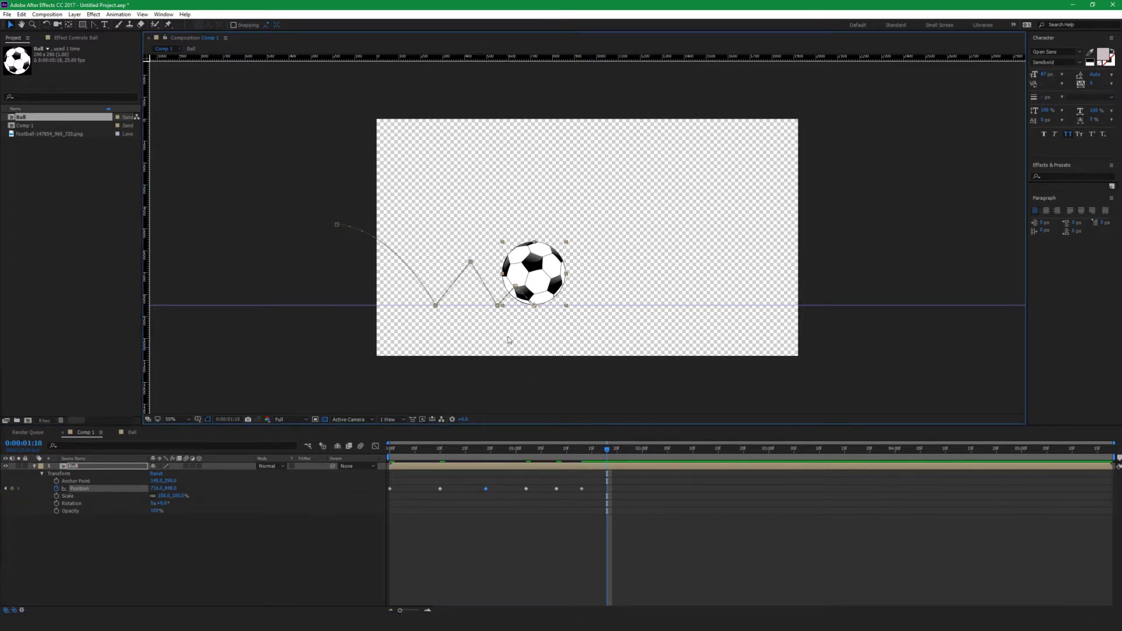
{"action": "left_click_drag", "start_coordinate": [498, 306], "coordinate": [548, 308]}
{"action": "key", "text": "ctrl+z"}
{"action": "left_click", "coordinate": [580, 489]}
{"action": "key", "text": "shift+Right"}
{"action": "key", "text": "shift+Right"}
{"action": "key", "text": "shift+Right"}
{"action": "key", "text": "shift+Left"}
{"action": "key", "text": "shift+Left"}
{"action": "left_click_drag", "start_coordinate": [621, 481], "coordinate": [595, 503]}
{"action": "key", "text": "Delete"}
Shift the ball's last landing at 0:00:01:13 farther right along the guide to widen the second bounce
{"action": "left_click", "coordinate": [586, 456]}
{"action": "left_click_drag", "start_coordinate": [586, 454], "coordinate": [571, 503]}
{"action": "key", "text": "shift+Right"}
{"action": "key", "text": "shift+Right"}
{"action": "key", "text": "shift+Right"}
{"action": "key", "text": "shift+Right"}
{"action": "key", "text": "shift+Right"}
{"action": "key", "text": "shift+Right"}
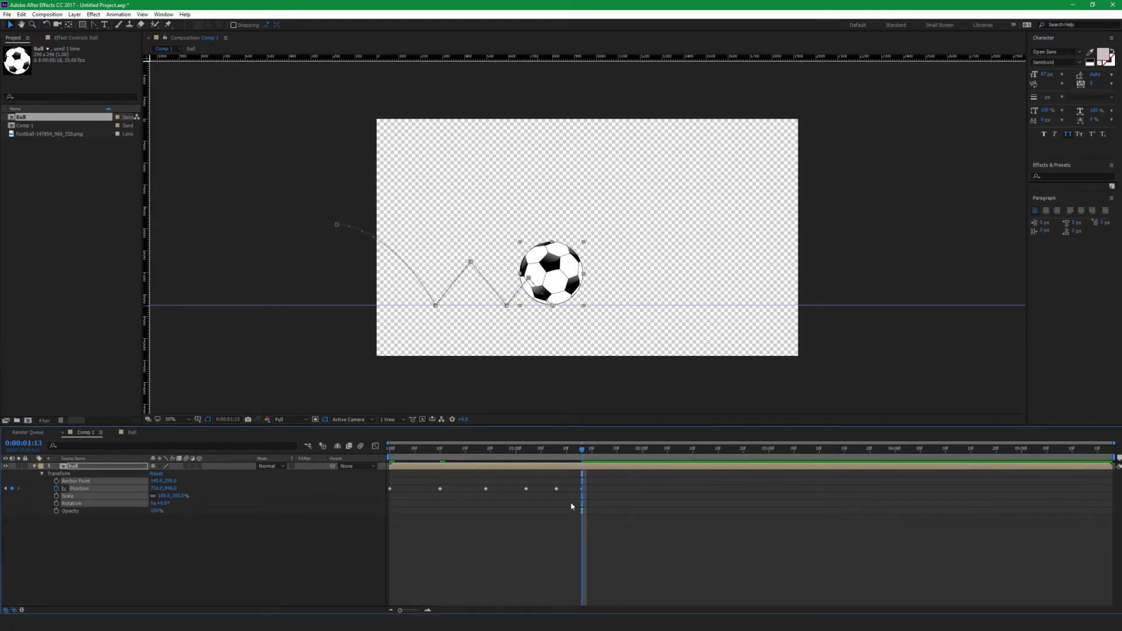
Nudge the ball's landing at 0:00:01:13 slightly left along the guide
{"action": "key", "text": "Left"}
{"action": "key", "text": "Left"}
{"action": "left_click", "coordinate": [587, 524]}
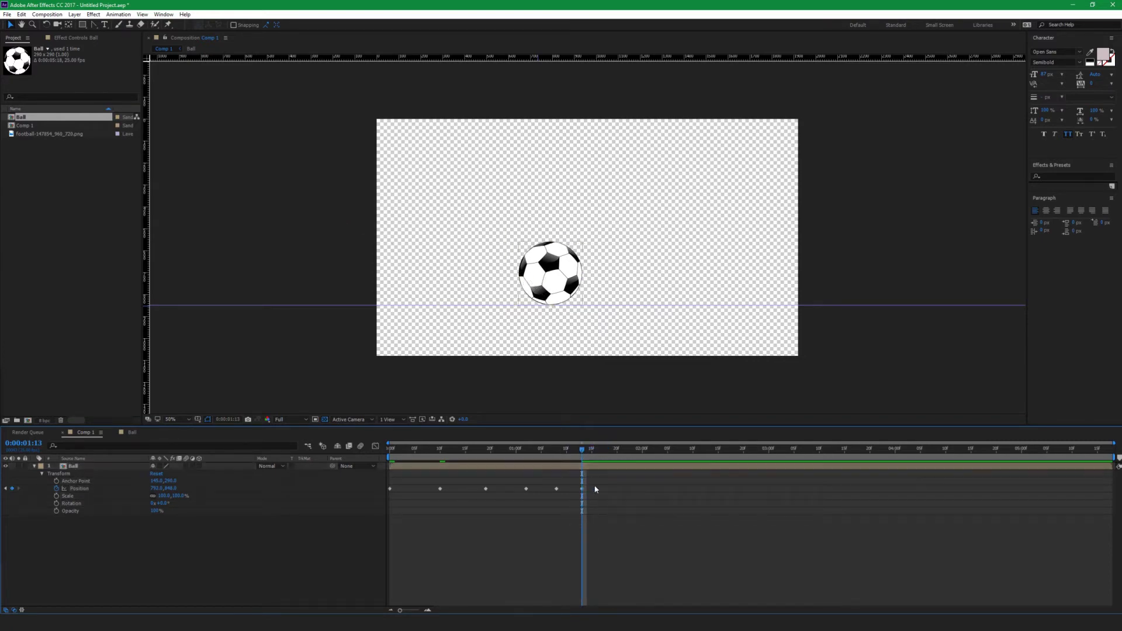
Add a third, still smaller bounce that lands the ball on the guide at 0:00:01:23
{"action": "left_click_drag", "start_coordinate": [586, 454], "coordinate": [613, 455]}
{"action": "left_click", "coordinate": [614, 465]}
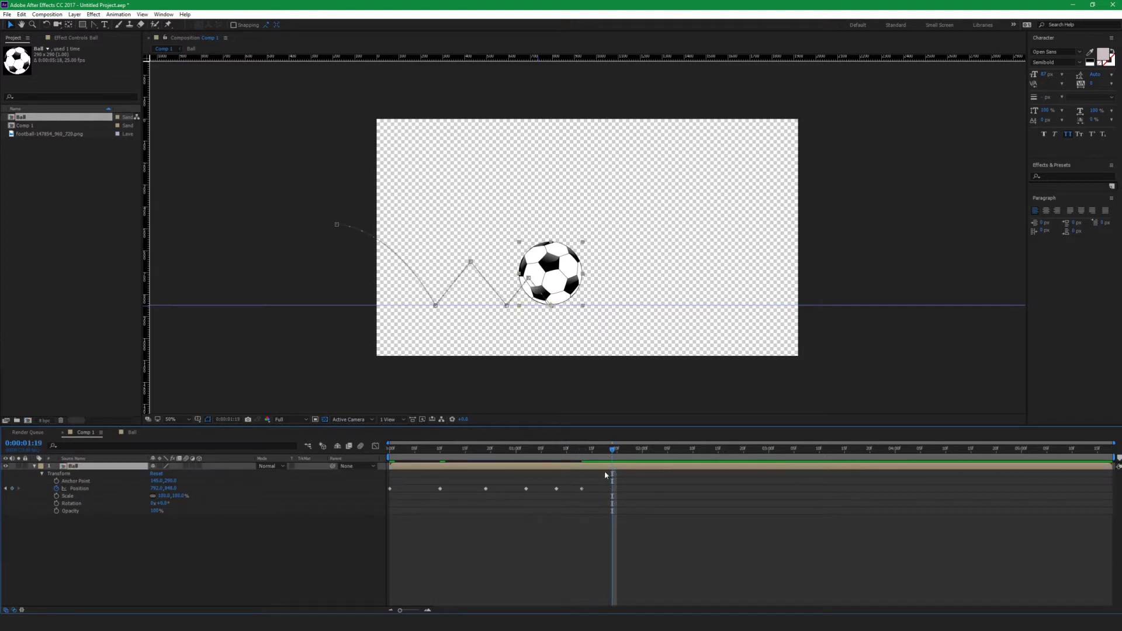
{"action": "left_click", "coordinate": [609, 454]}
{"action": "left_click_drag", "start_coordinate": [566, 278], "coordinate": [586, 262]}
{"action": "left_click_drag", "start_coordinate": [621, 452], "coordinate": [633, 454]}
{"action": "left_click_drag", "start_coordinate": [580, 261], "coordinate": [588, 269]}
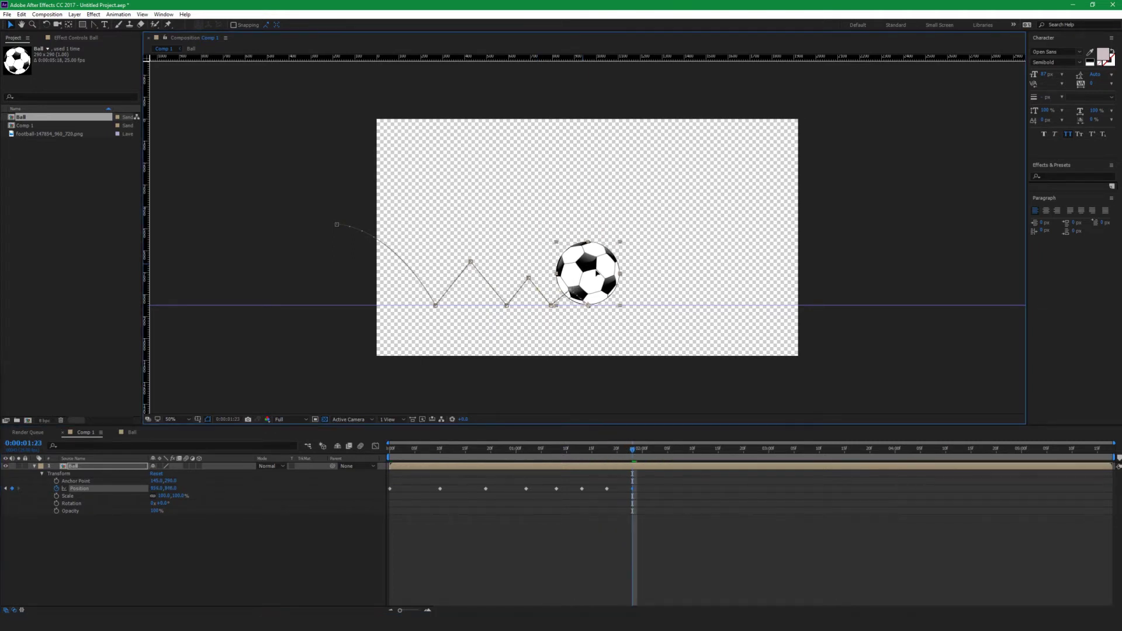
{"action": "left_click_drag", "start_coordinate": [596, 273], "coordinate": [596, 274]}
Roll the ball right along the guide until 0:00:03:03, and adjust the third bounce's peak on the motion path
{"action": "left_click_drag", "start_coordinate": [653, 453], "coordinate": [785, 468]}
{"action": "left_click_drag", "start_coordinate": [596, 271], "coordinate": [684, 298]}
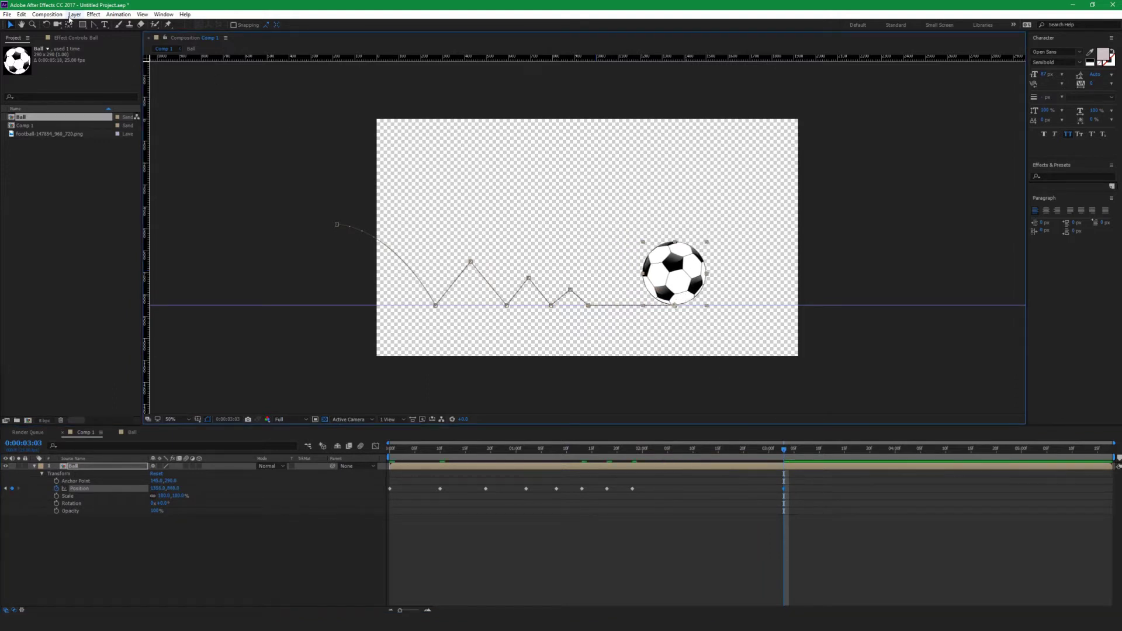
{"action": "left_click", "coordinate": [569, 288]}
Round the three pointed bounce peaks on the motion path into smooth arcs with the Convert Vertex tool
{"action": "left_click", "coordinate": [93, 26]}
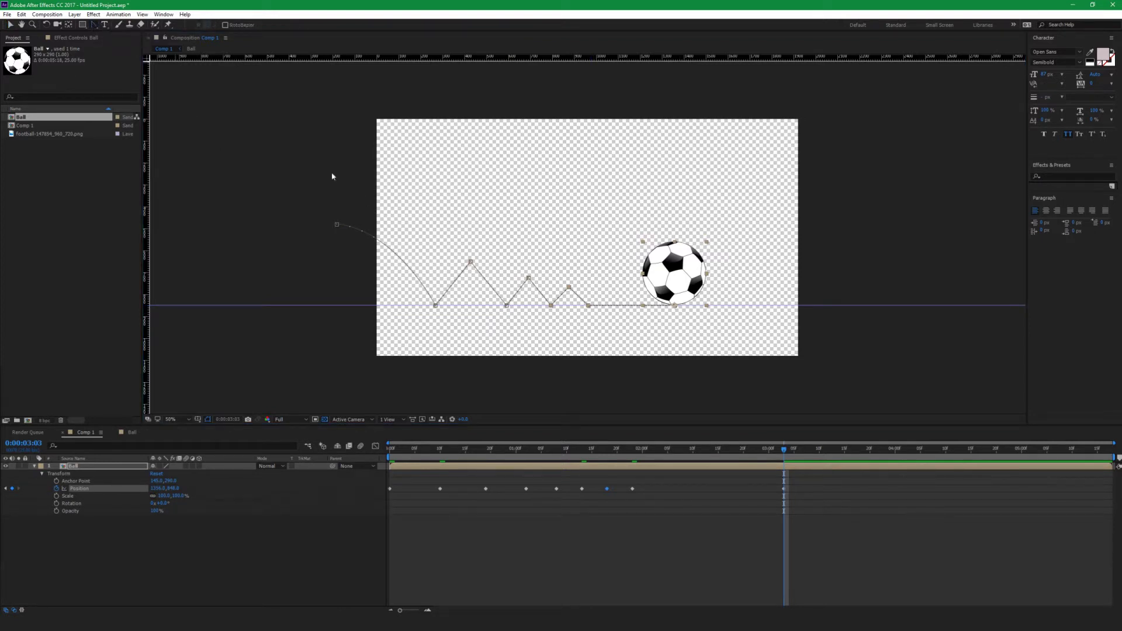
{"action": "left_click_drag", "start_coordinate": [470, 261], "coordinate": [579, 294]}
{"action": "key", "text": "v"}
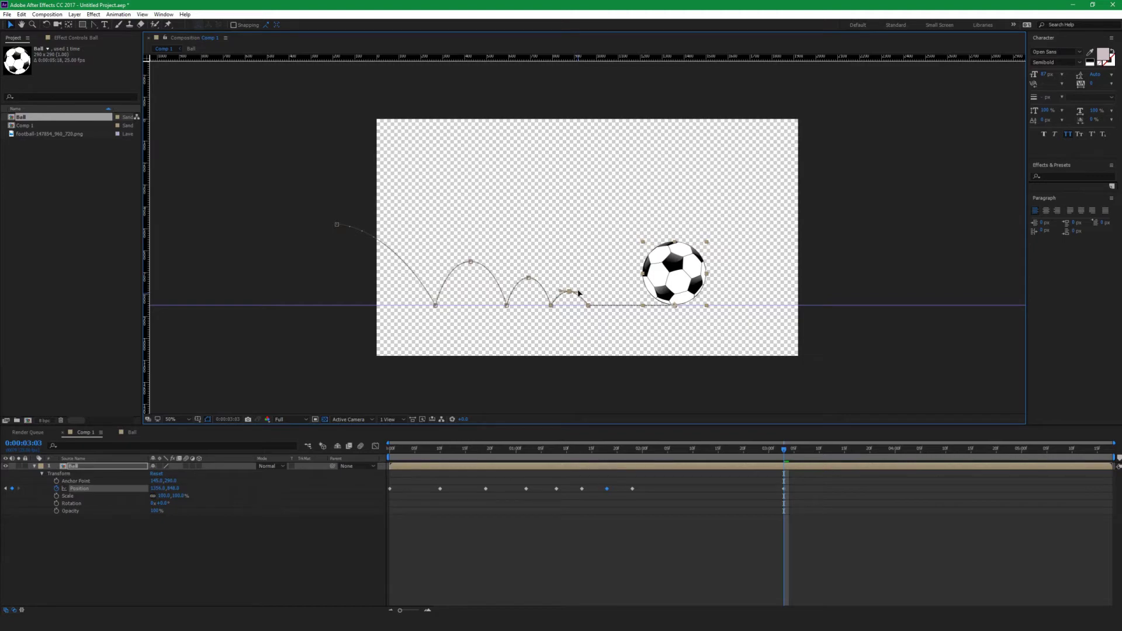
Level the Bezier handle of the third bounce's peak so that its arc is symmetrical
{"action": "key", "text": "period"}
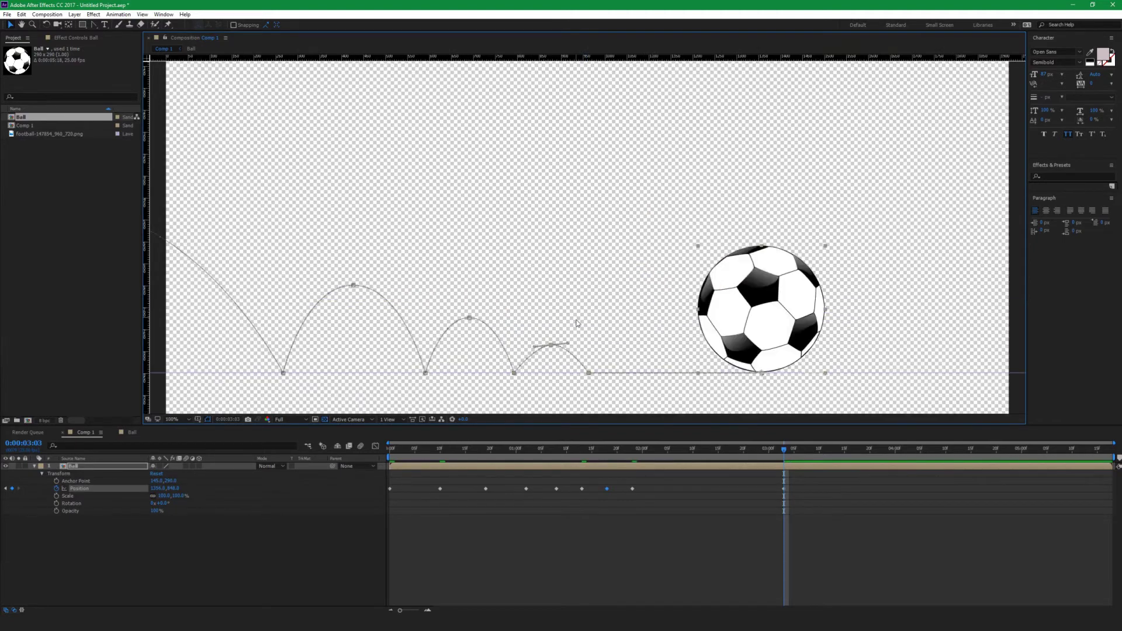
{"action": "scroll", "coordinate": [578, 325], "scroll_direction": "up", "scroll_amount": 1}
{"action": "left_click_drag", "start_coordinate": [593, 293], "coordinate": [648, 91]}
{"action": "left_click_drag", "start_coordinate": [601, 247], "coordinate": [596, 251]}
{"action": "key", "text": "comma"}
{"action": "key", "text": "comma"}
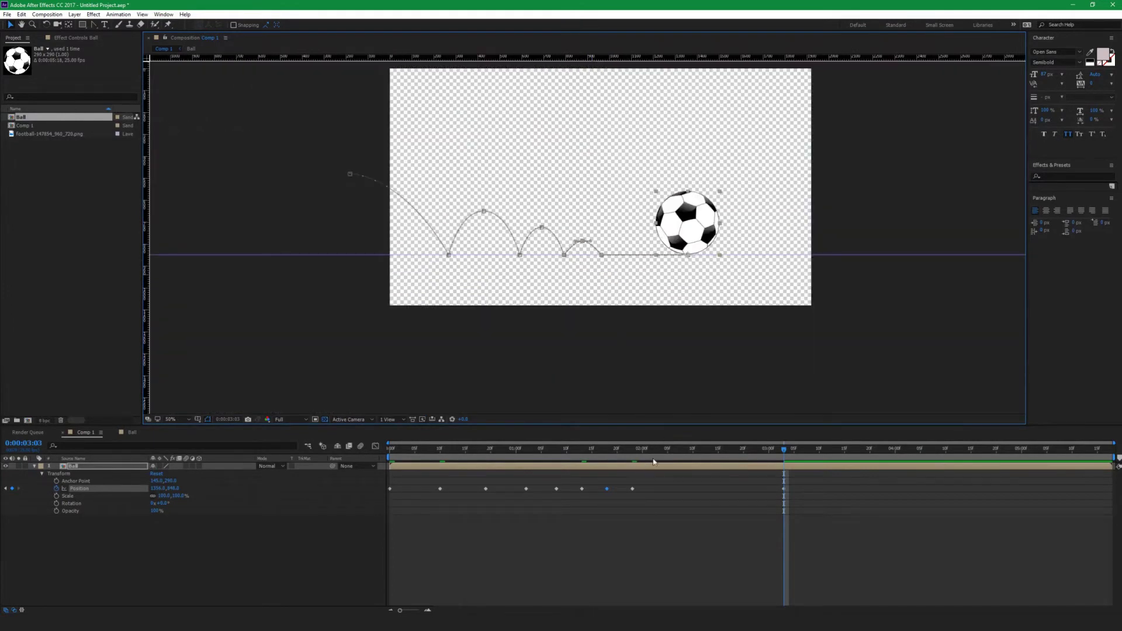
{"action": "left_click", "coordinate": [766, 500]}
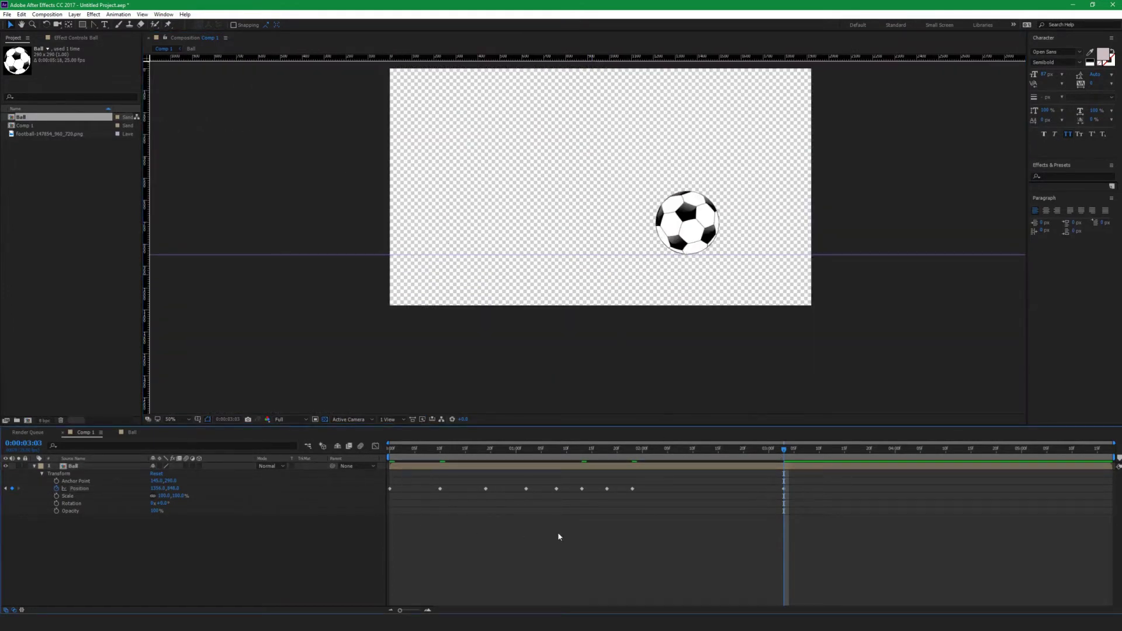
Preview the bounce animation from the first frame and scrub back to the end of the third bounce
{"action": "key", "text": "Home"}
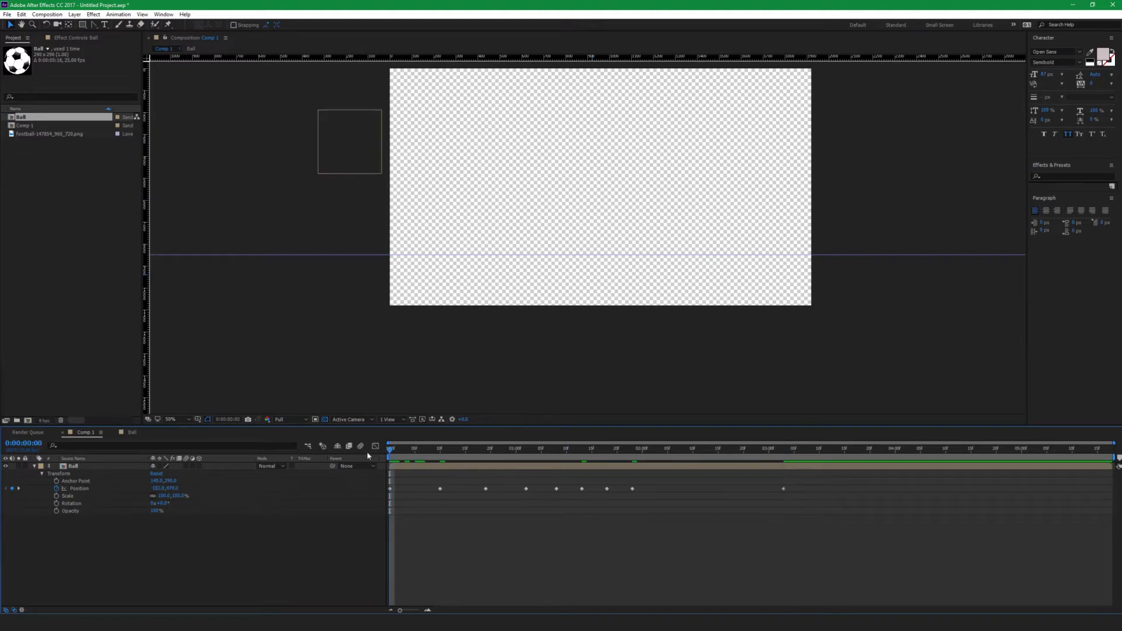
{"action": "key", "text": "space"}
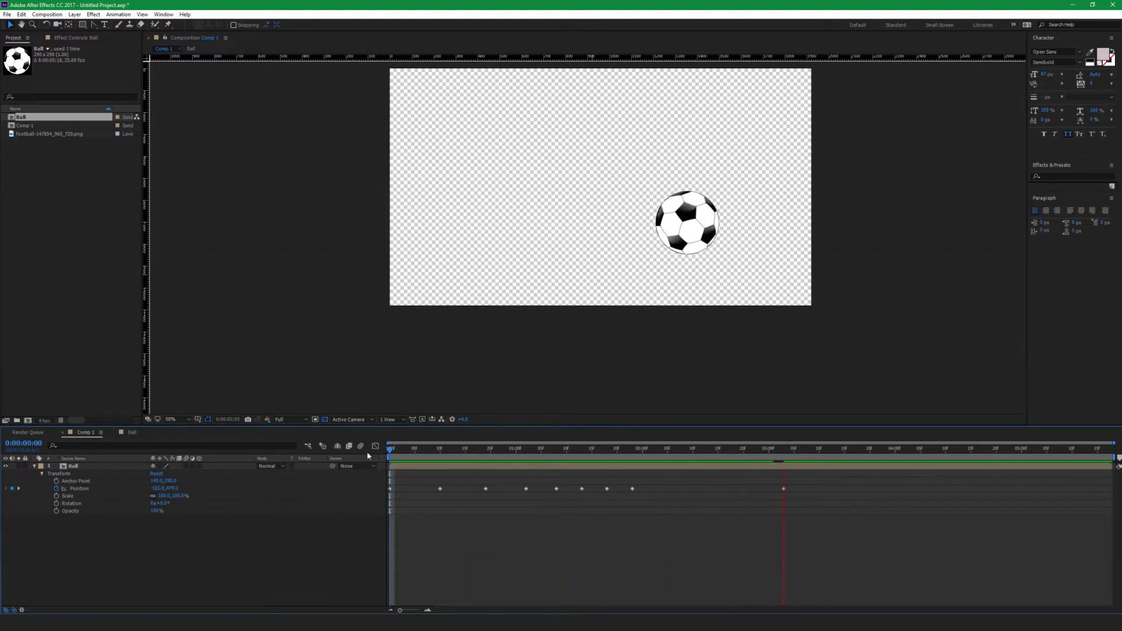
{"action": "key", "text": "space"}
{"action": "left_click_drag", "start_coordinate": [775, 451], "coordinate": [617, 499]}
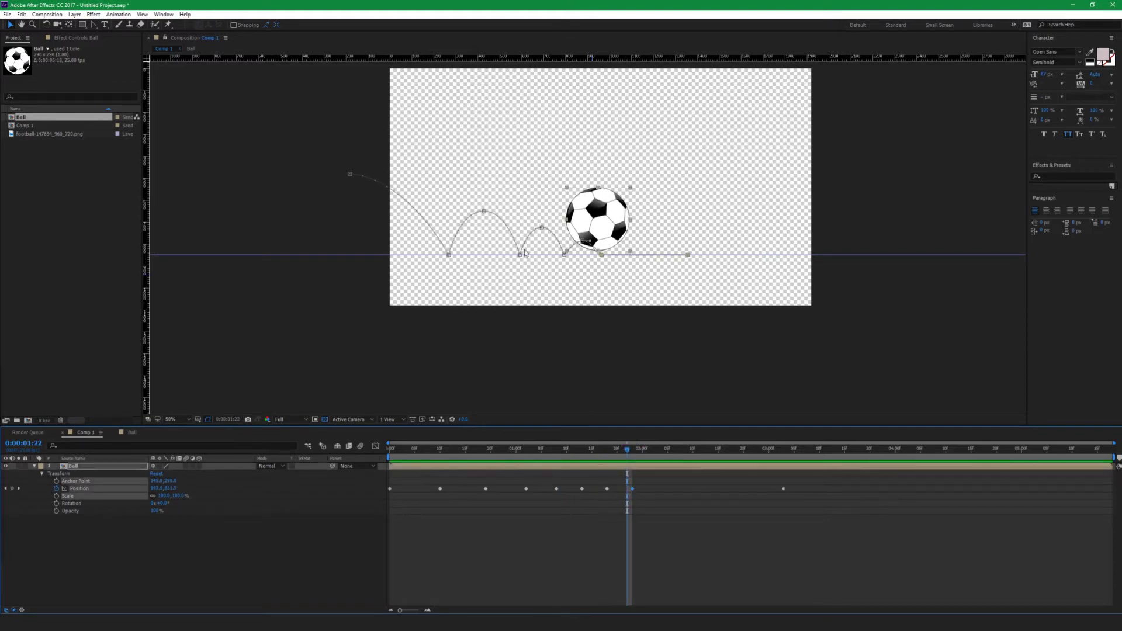
Apply Easy Ease to the Position keyframes at the three bounce peaks
{"action": "left_click", "coordinate": [484, 212]}
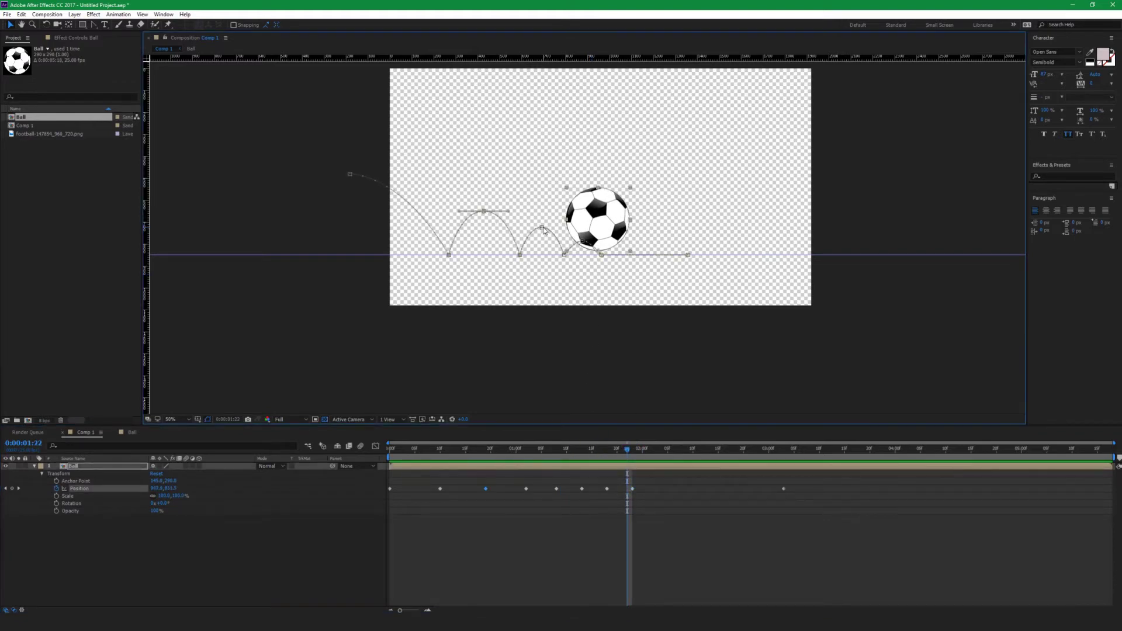
{"action": "left_click", "coordinate": [631, 459]}
{"action": "left_click", "coordinate": [606, 489]}
{"action": "left_click_drag", "start_coordinate": [548, 504], "coordinate": [548, 502]}
{"action": "left_click", "coordinate": [485, 489], "text": "shift"}
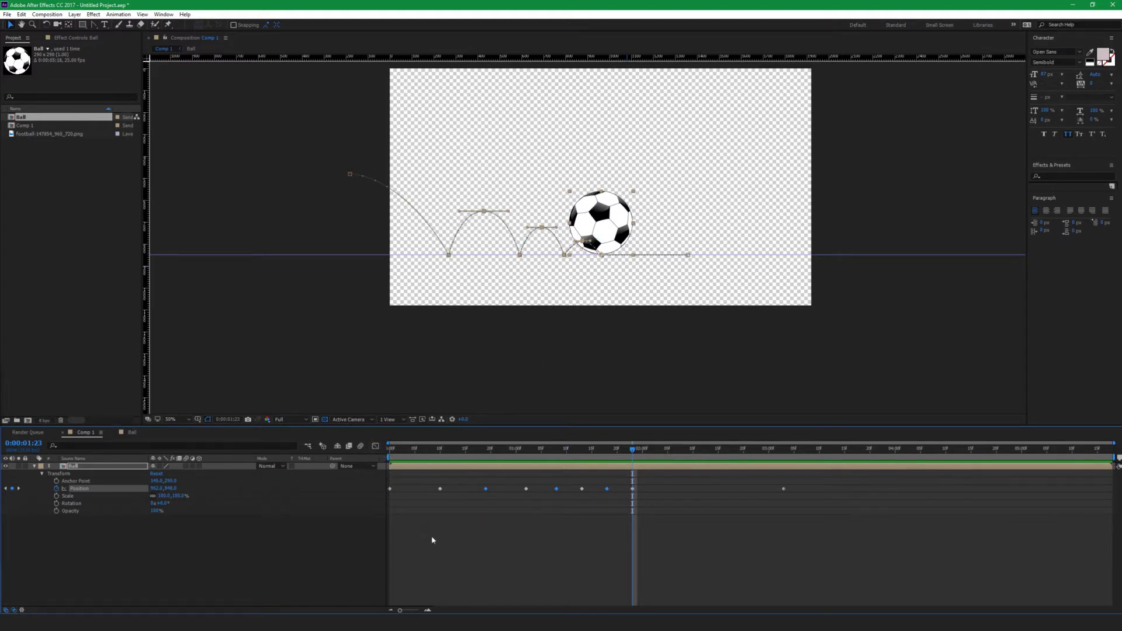
{"action": "key", "text": "F9"}
Widen the influence handles of the three peak keyframes evenly on both sides in the Position speed graph
{"action": "left_click", "coordinate": [375, 447]}
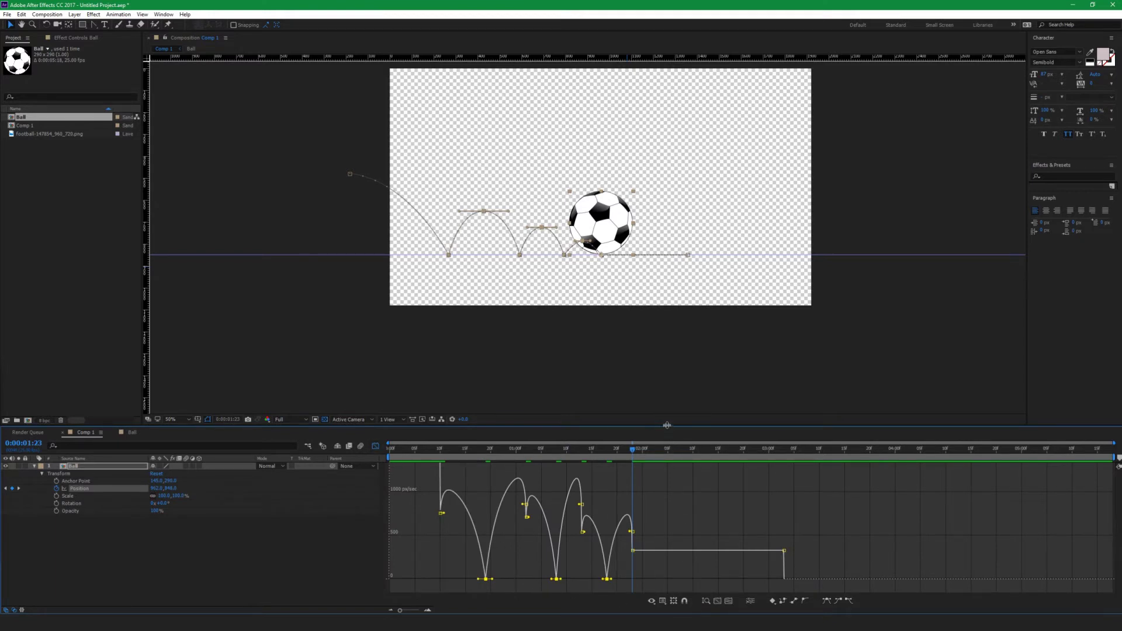
{"action": "left_click_drag", "start_coordinate": [665, 422], "coordinate": [657, 328]}
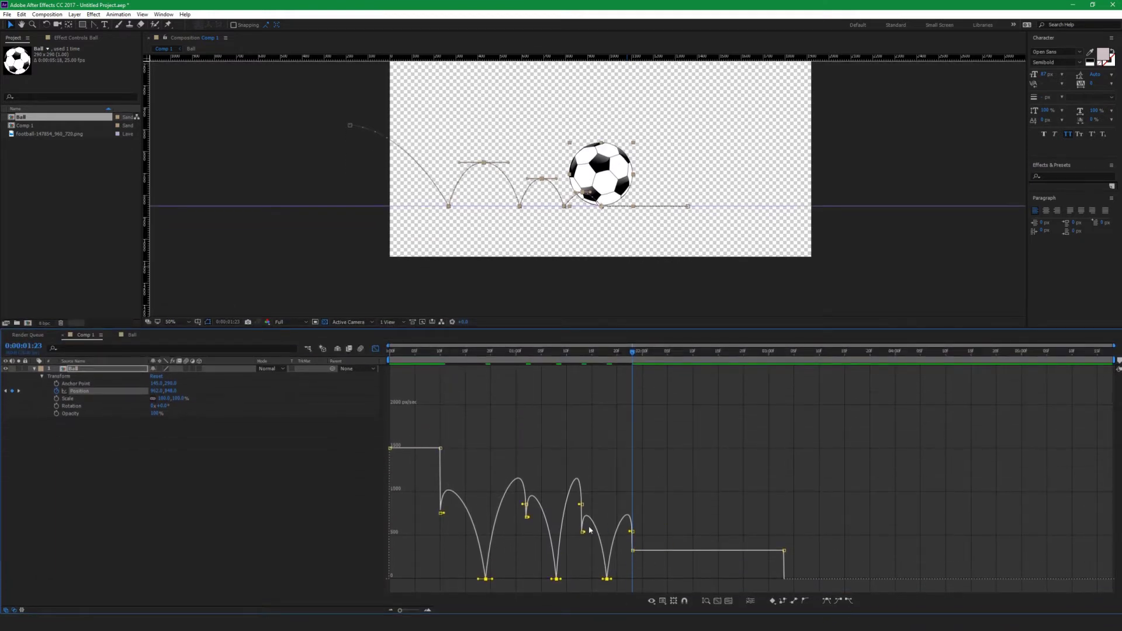
{"action": "left_click", "coordinate": [427, 610]}
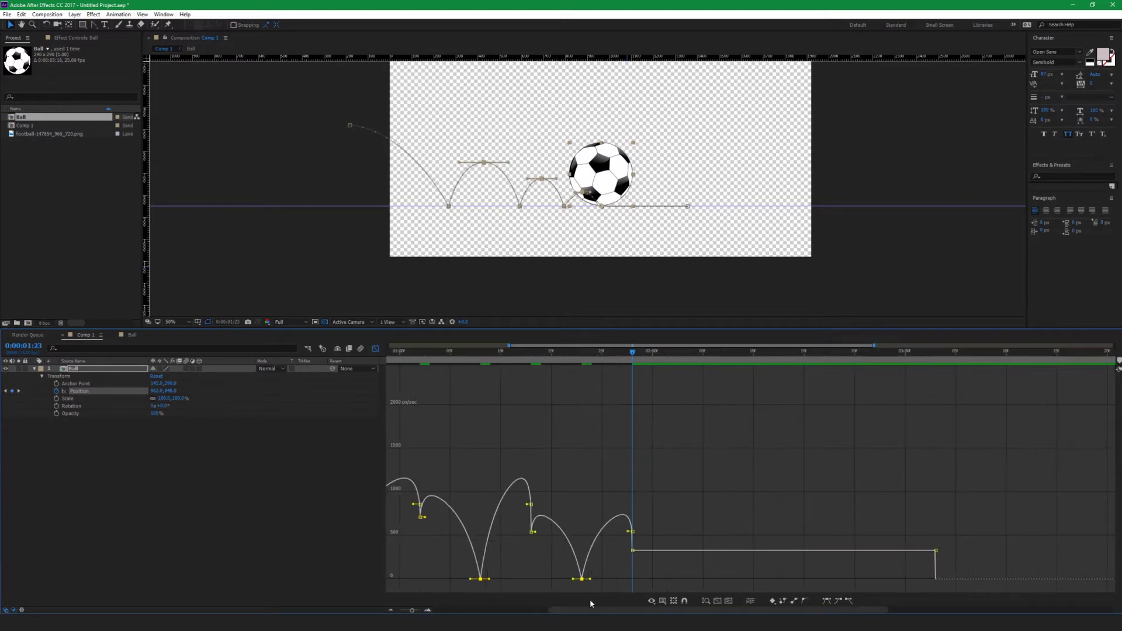
{"action": "left_click", "coordinate": [726, 603]}
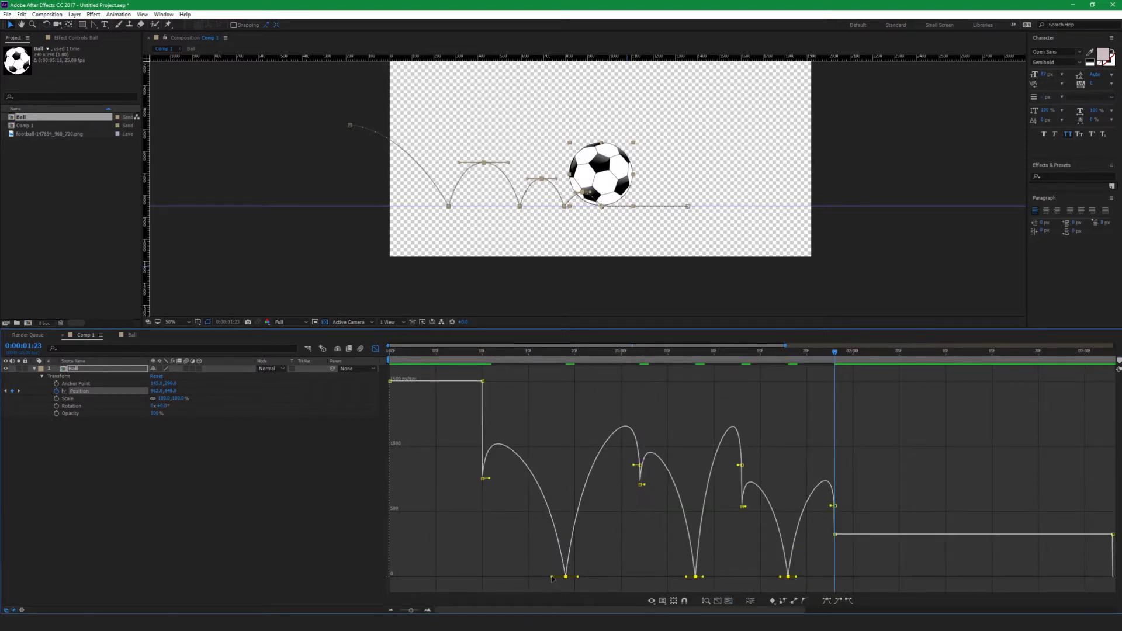
{"action": "left_click_drag", "start_coordinate": [551, 579], "coordinate": [591, 578]}
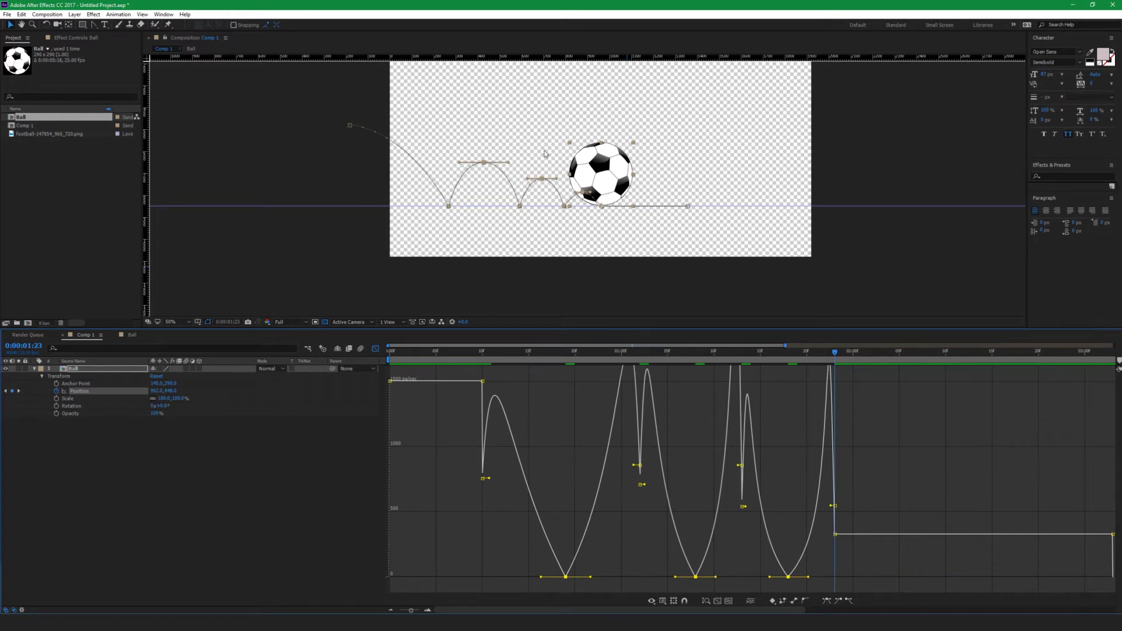
Preview the eased bounces and check the graph display options
{"action": "key", "text": "space"}
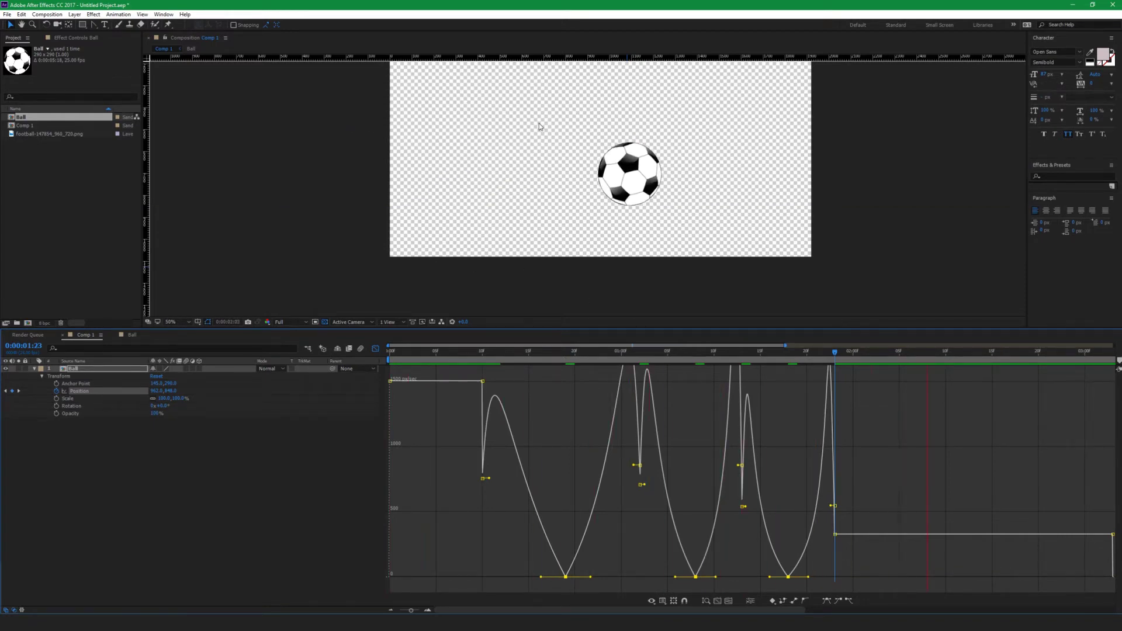
{"action": "key", "text": "space"}
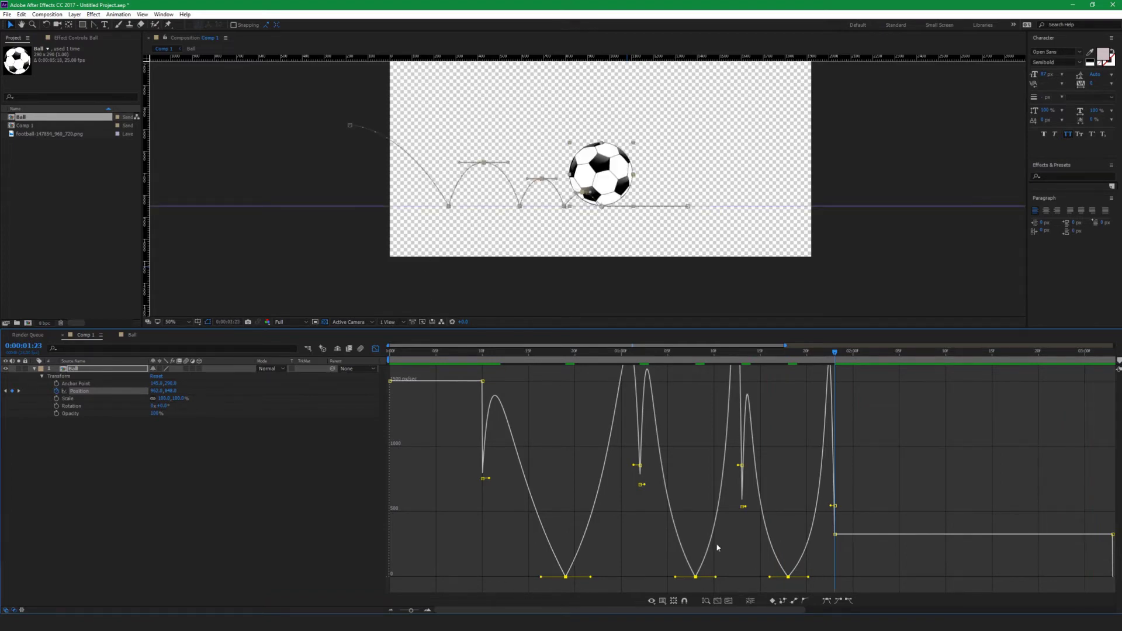
{"action": "right_click", "coordinate": [576, 489]}
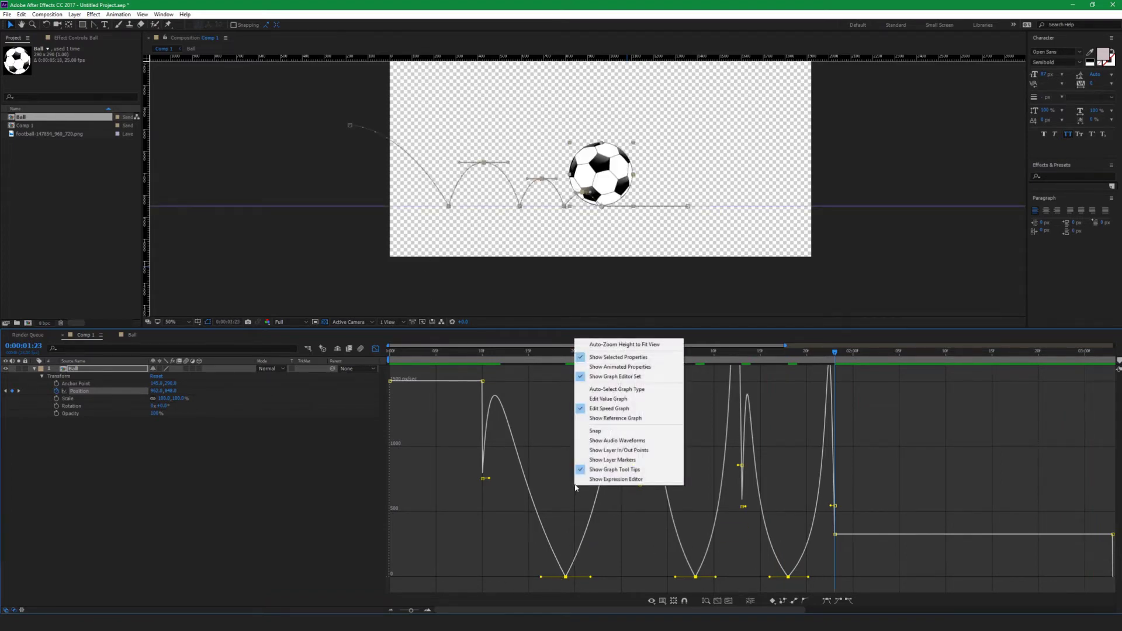
{"action": "left_click", "coordinate": [526, 531]}
Shift the three peak keyframes one frame later in the speed graph and raise their speeds to about 350 px/sec
{"action": "left_click_drag", "start_coordinate": [514, 551], "coordinate": [812, 586]}
{"action": "mouse_move", "coordinate": [566, 579]}
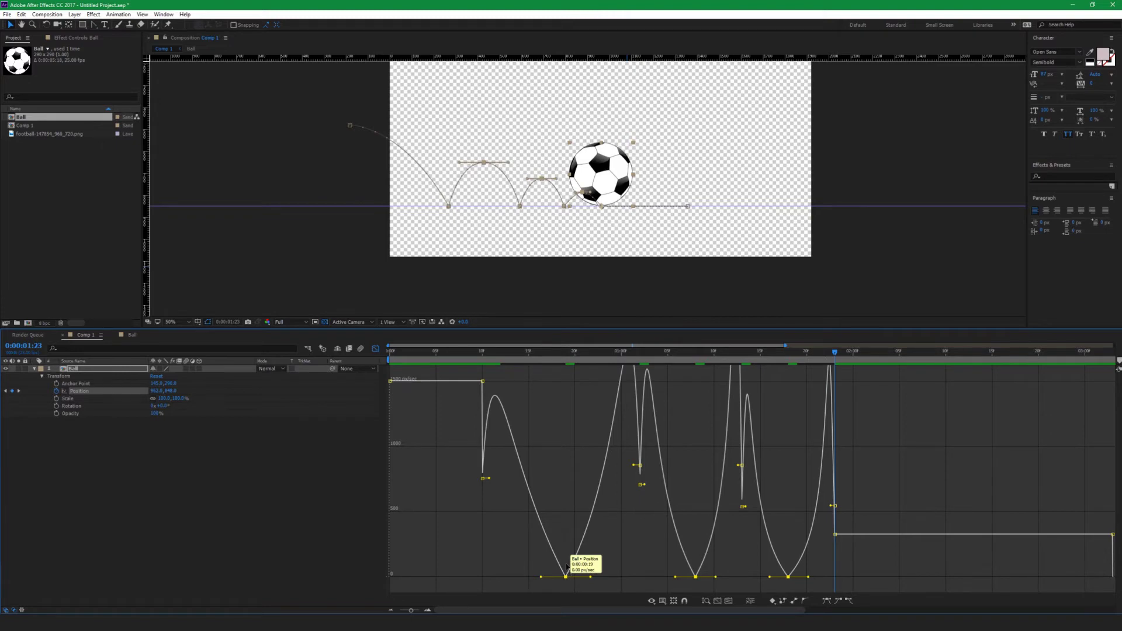
{"action": "left_click_drag", "start_coordinate": [565, 561], "coordinate": [565, 586]}
{"action": "left_click", "coordinate": [575, 577]}
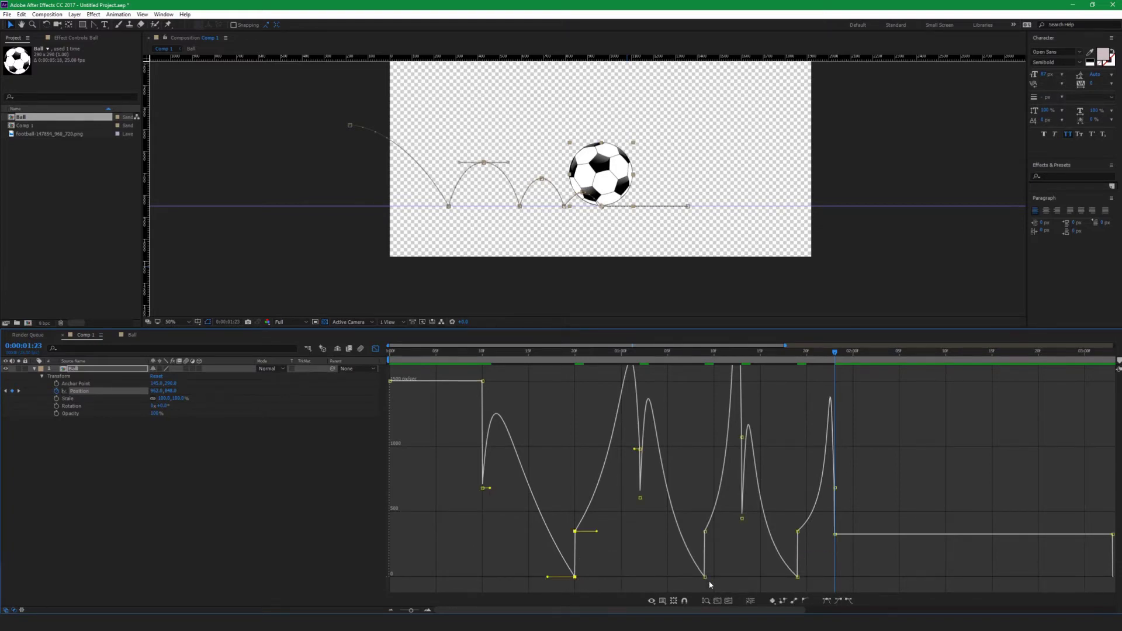
{"action": "left_click", "coordinate": [704, 576], "text": "shift"}
{"action": "left_click", "coordinate": [798, 577], "text": "shift"}
{"action": "left_click_drag", "start_coordinate": [577, 580], "coordinate": [580, 533]}
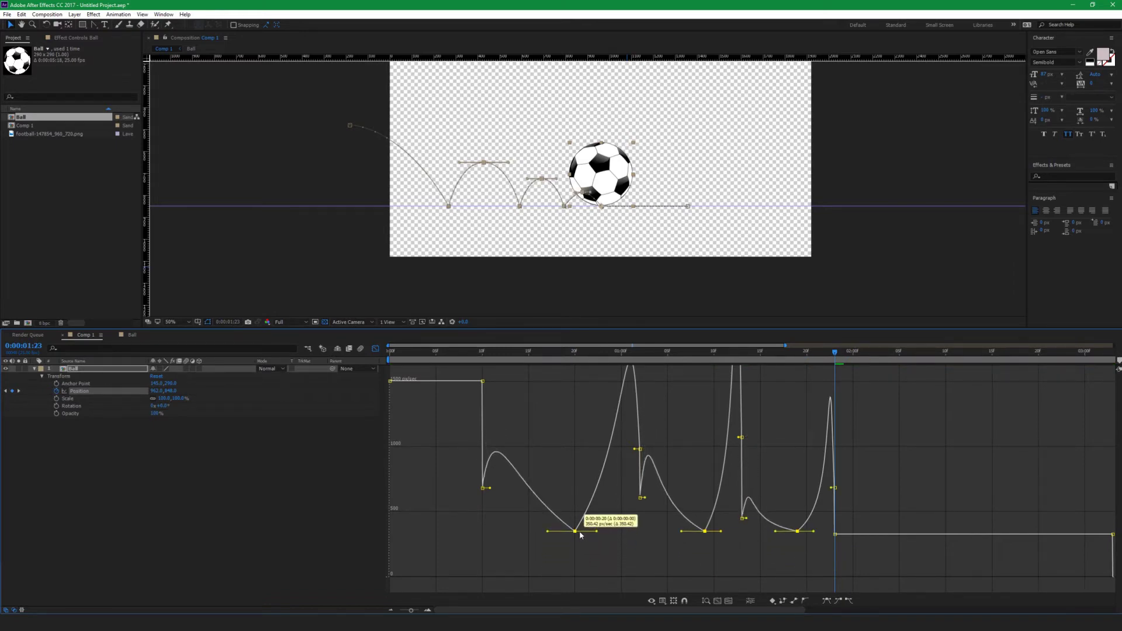
Preview the adjusted bounce animation and return from the speed graph to the keyframe view
{"action": "left_click_drag", "start_coordinate": [474, 355], "coordinate": [424, 357]}
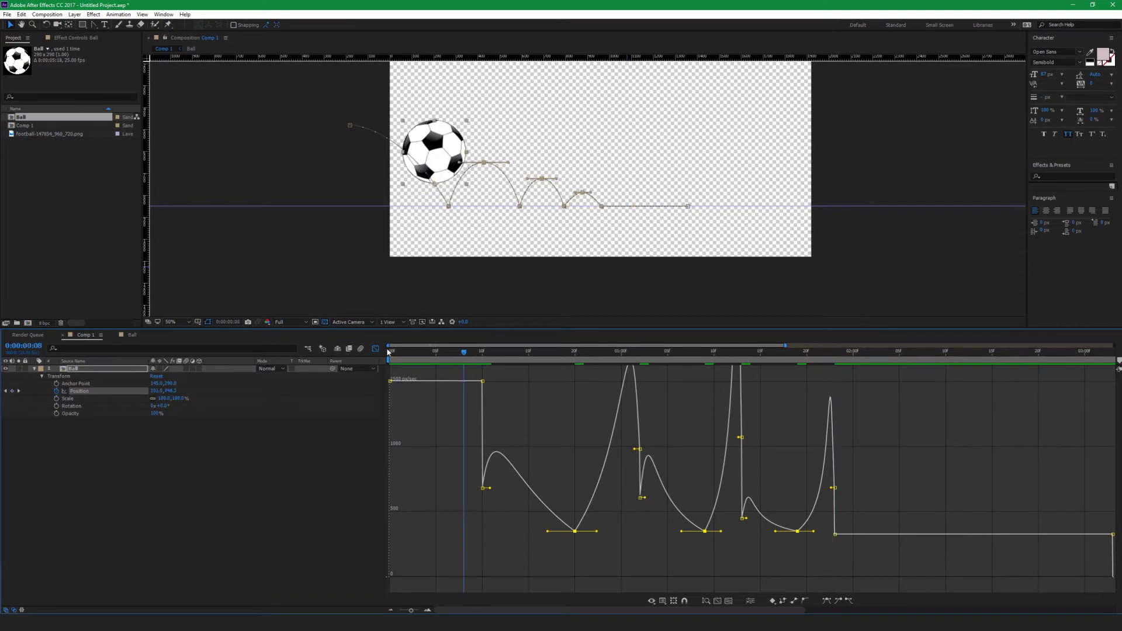
{"action": "key", "text": "space"}
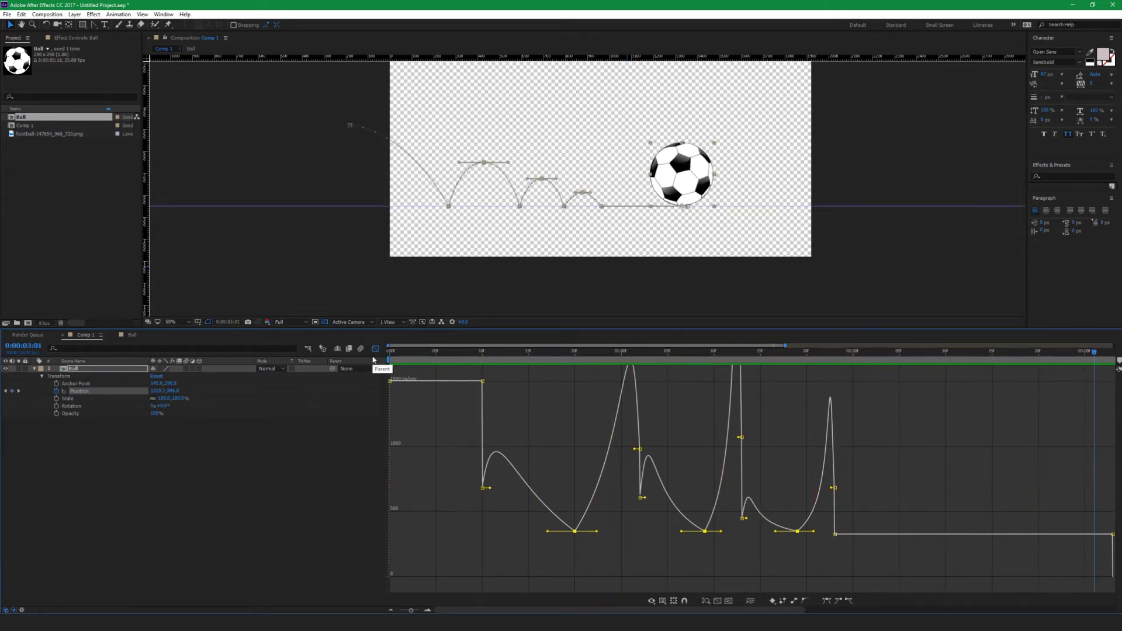
{"action": "left_click", "coordinate": [375, 348]}
{"action": "left_click", "coordinate": [713, 435]}
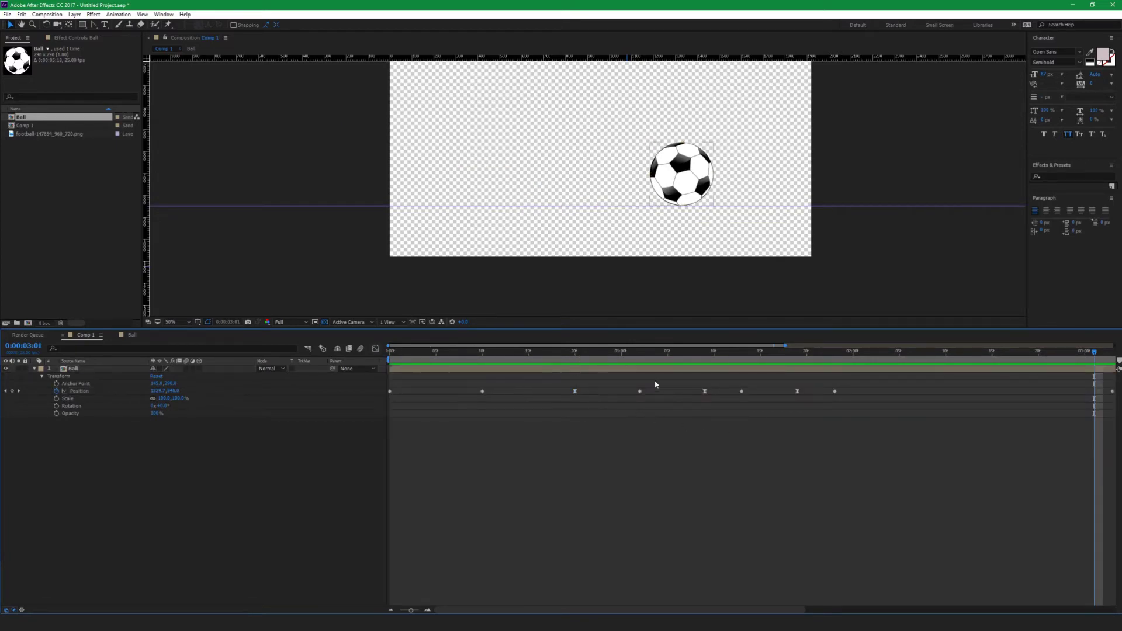
Move the Position keyframes after the first peak later to space out the ball's landings and smaller bounces
{"action": "left_click_drag", "start_coordinate": [625, 387], "coordinate": [865, 406]}
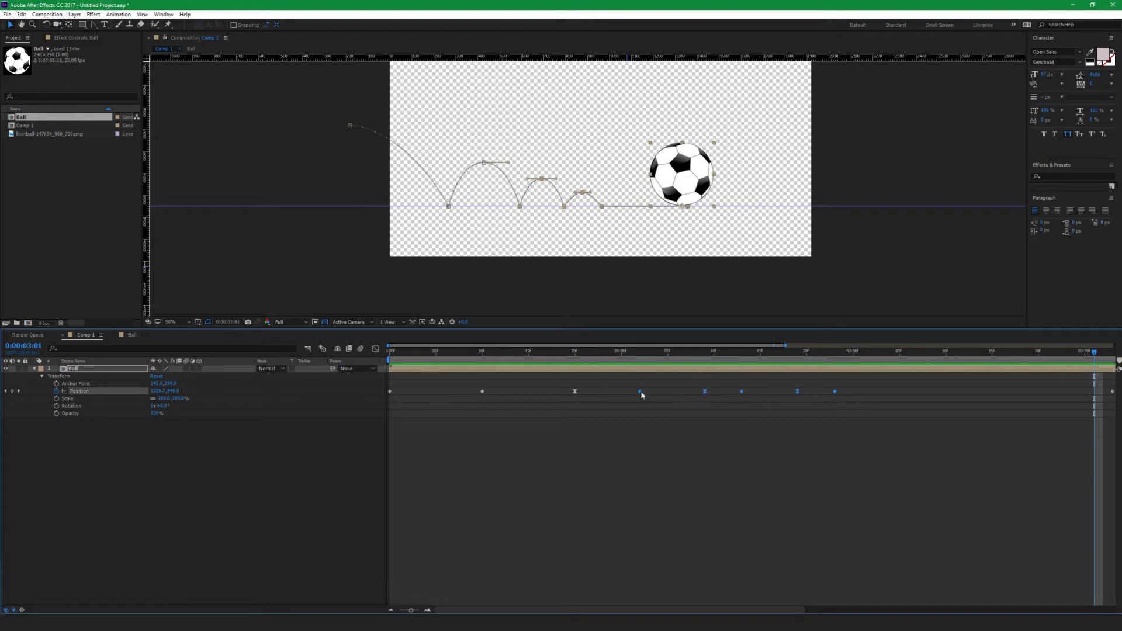
{"action": "left_click_drag", "start_coordinate": [646, 390], "coordinate": [655, 391]}
{"action": "left_click_drag", "start_coordinate": [739, 376], "coordinate": [770, 391]}
{"action": "left_click", "coordinate": [794, 391]}
{"action": "left_click_drag", "start_coordinate": [862, 392], "coordinate": [890, 391]}
Fine-tune the third bounce by moving its takeoff, peak and landing keyframes slightly later
{"action": "left_click", "coordinate": [410, 610]}
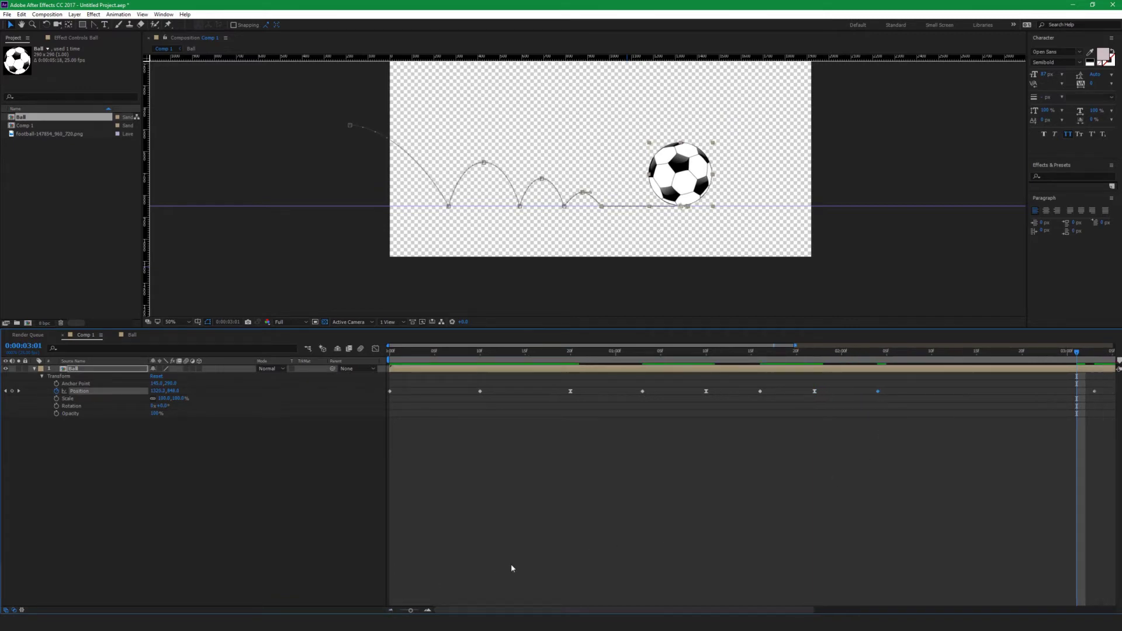
{"action": "left_click", "coordinate": [391, 611]}
{"action": "left_click", "coordinate": [746, 465]}
{"action": "left_click_drag", "start_coordinate": [839, 386], "coordinate": [720, 392]}
{"action": "left_click", "coordinate": [773, 390]}
{"action": "left_click", "coordinate": [776, 426]}
Move the last Position keyframe to about 0:00:03:04, apply Easy Ease to it and preview the roll's stop
{"action": "left_click_drag", "start_coordinate": [1002, 391], "coordinate": [1012, 396]}
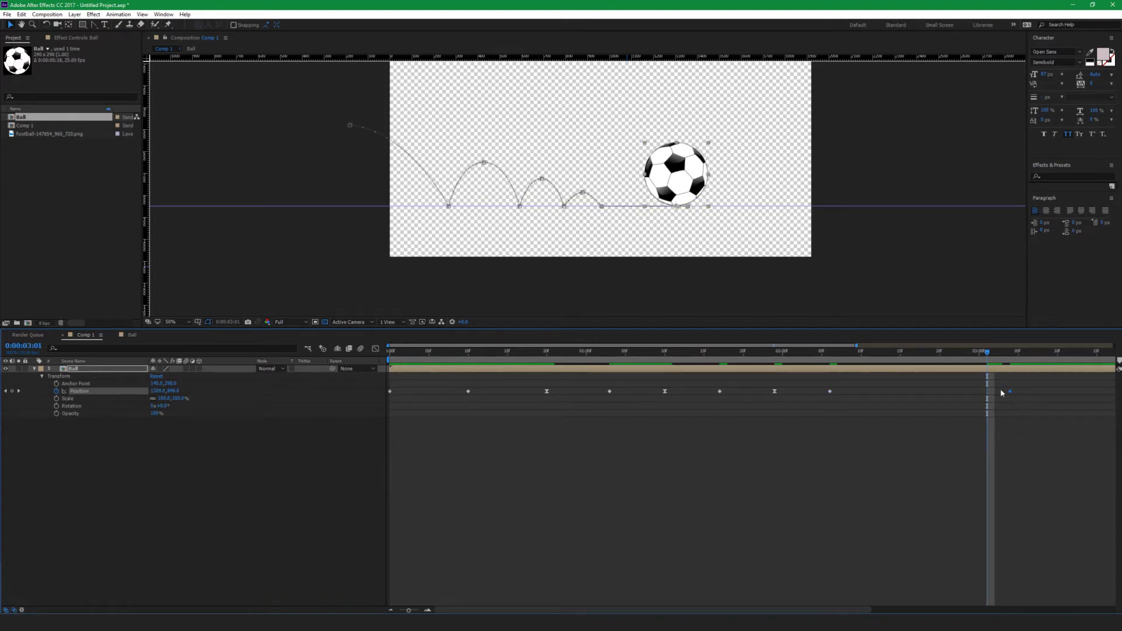
{"action": "key", "text": "F9"}
{"action": "left_click", "coordinate": [781, 440]}
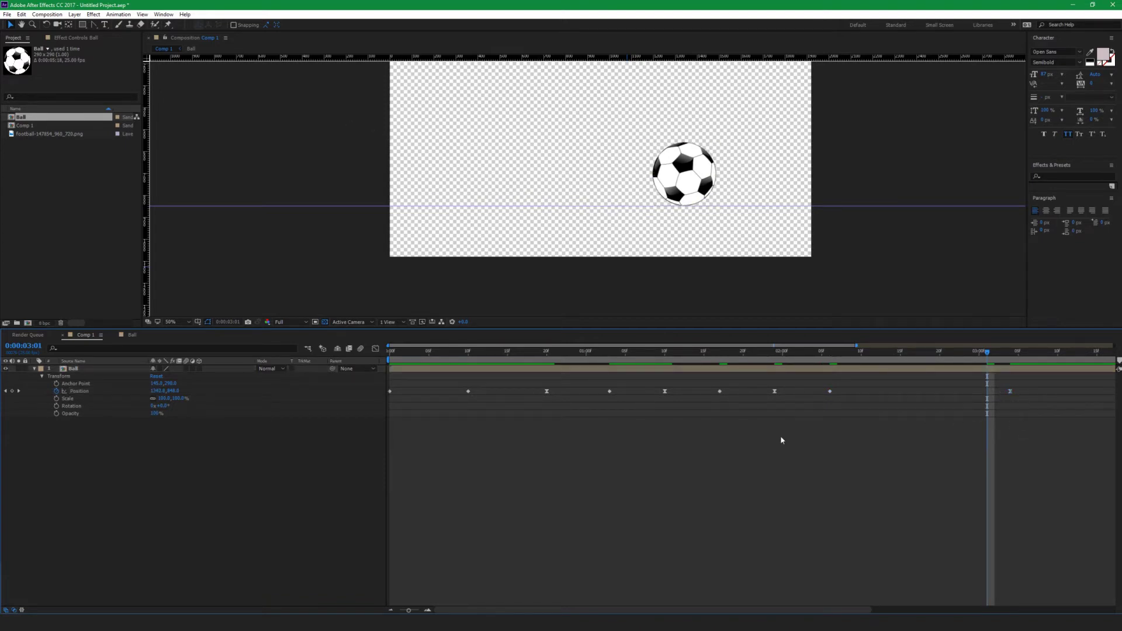
{"action": "key", "text": "space"}
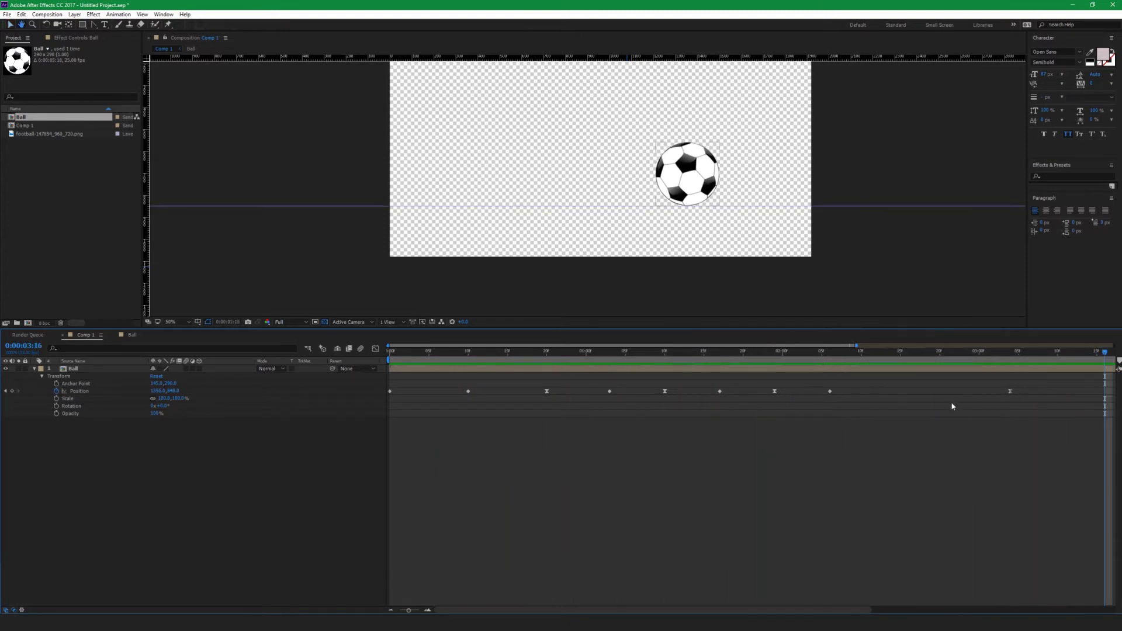
Compress all Position keyframes before the last one proportionally so the third bounce lands at about 0:00:02:02
{"action": "left_click_drag", "start_coordinate": [840, 382], "coordinate": [380, 419]}
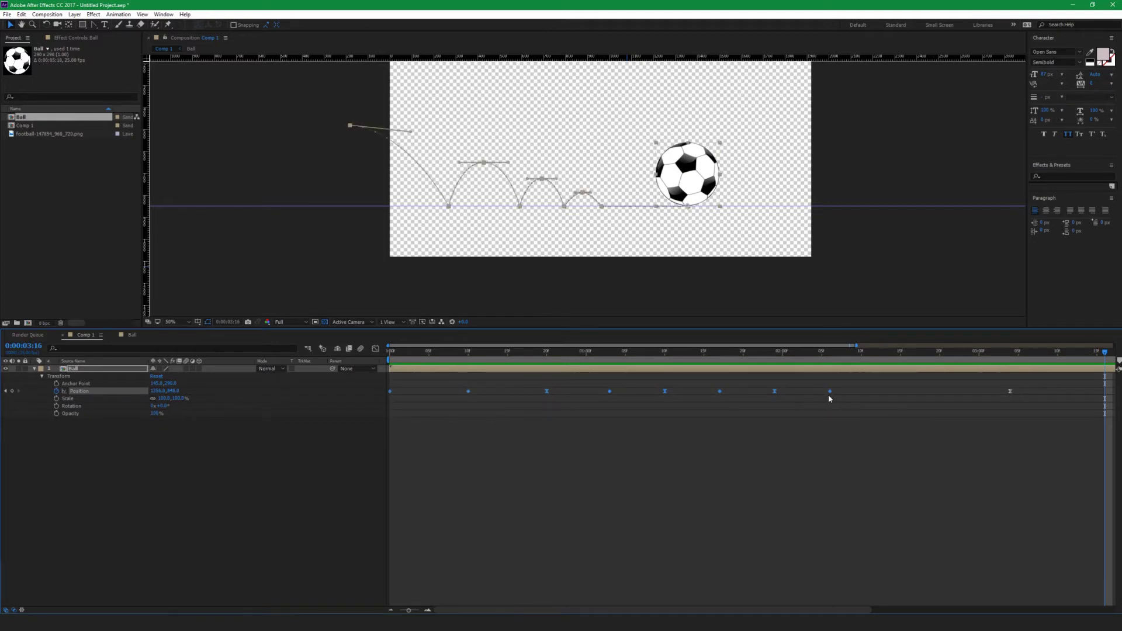
{"action": "left_click_drag", "start_coordinate": [830, 391], "coordinate": [798, 397]}
{"action": "left_click", "coordinate": [796, 433]}
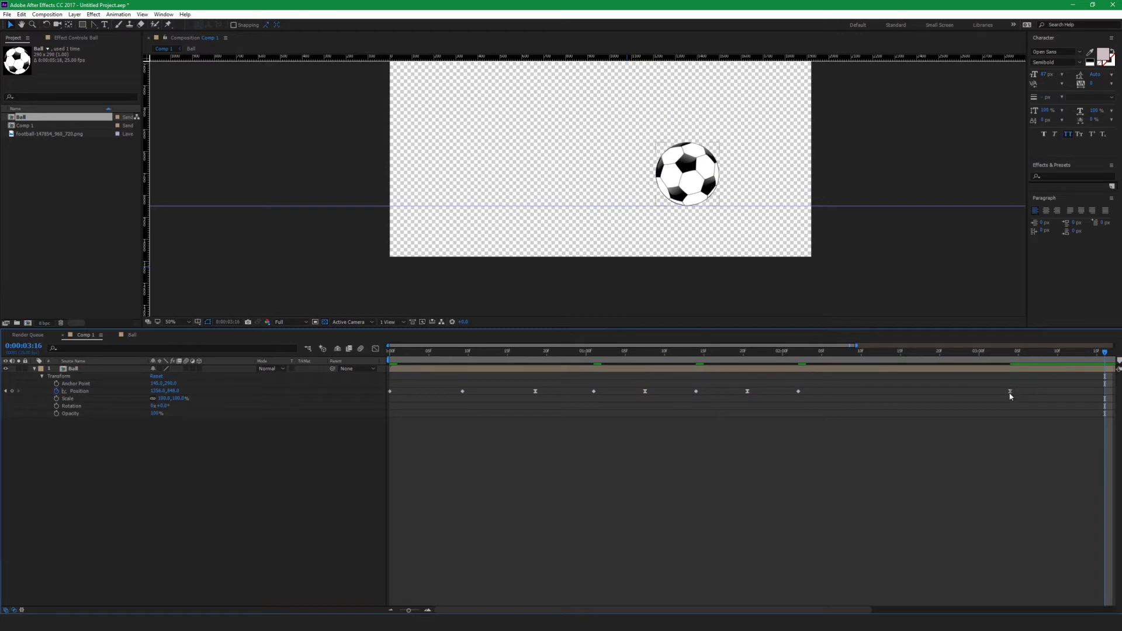
Enable Rotation keyframing on the football image inside the Ball composition and place the first Rotation keyframe at 0:00:00:00
{"action": "key", "text": "space"}
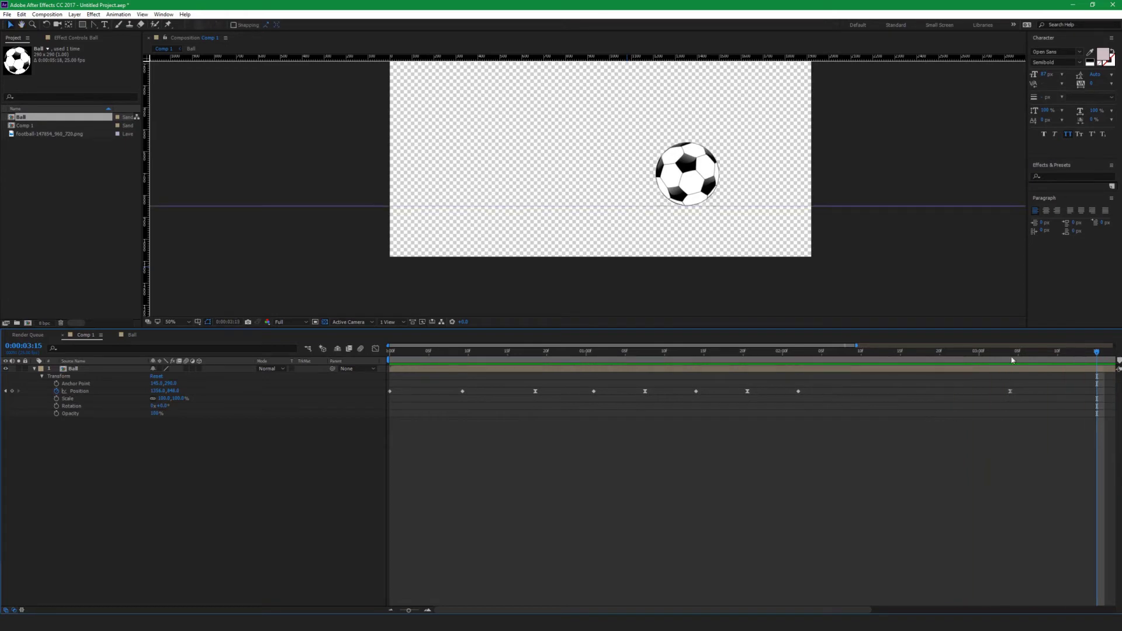
{"action": "key", "text": "space"}
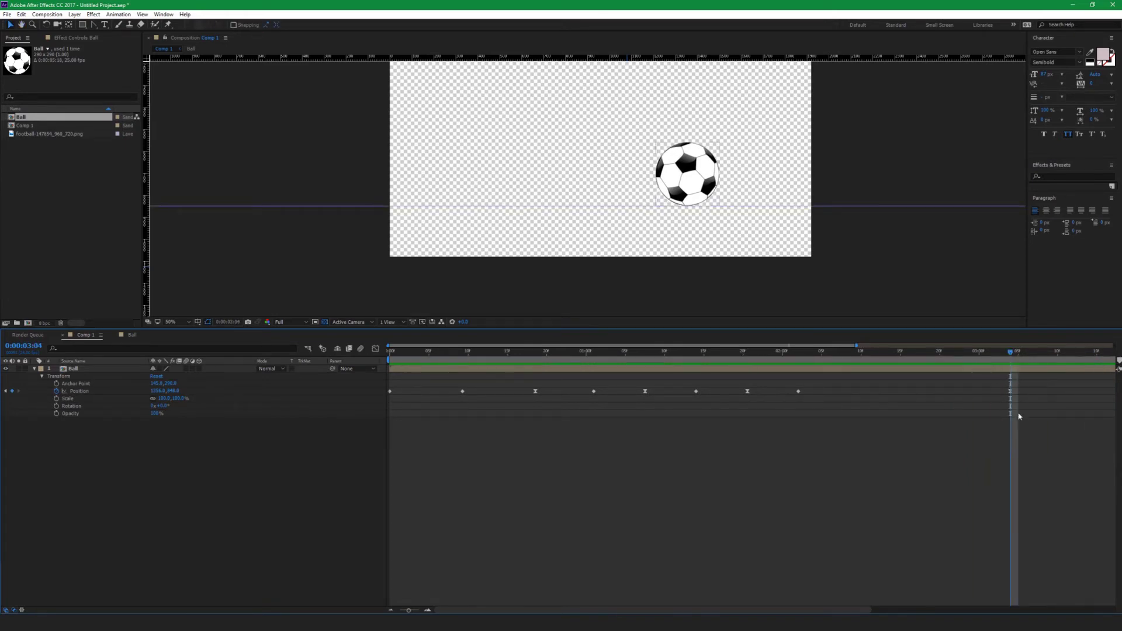
{"action": "double_click", "coordinate": [1009, 372]}
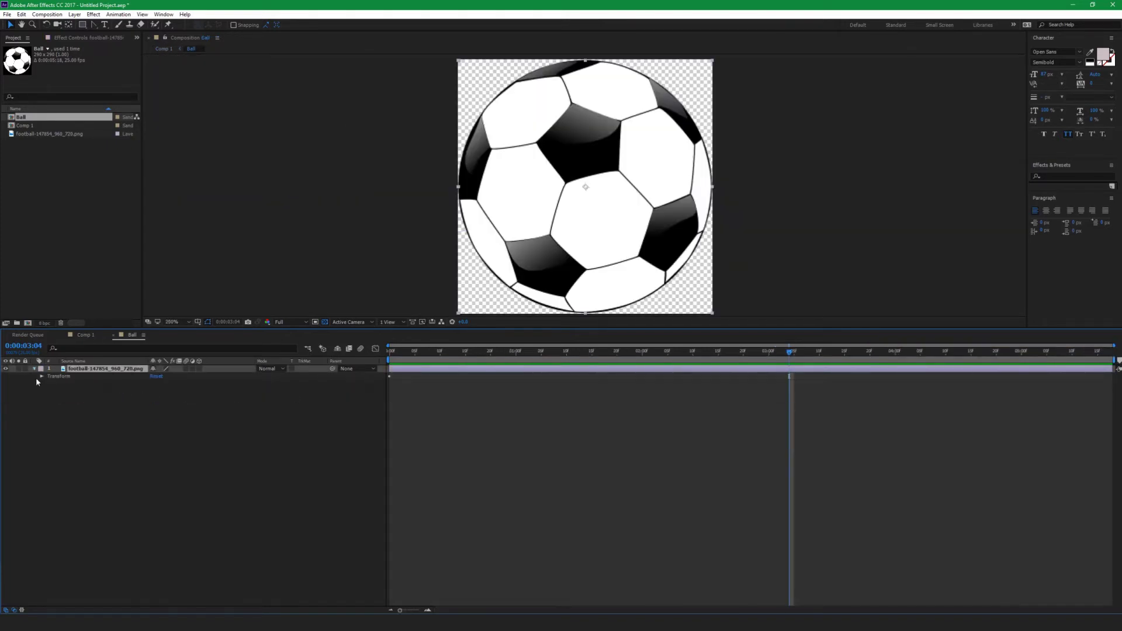
{"action": "left_click", "coordinate": [40, 376]}
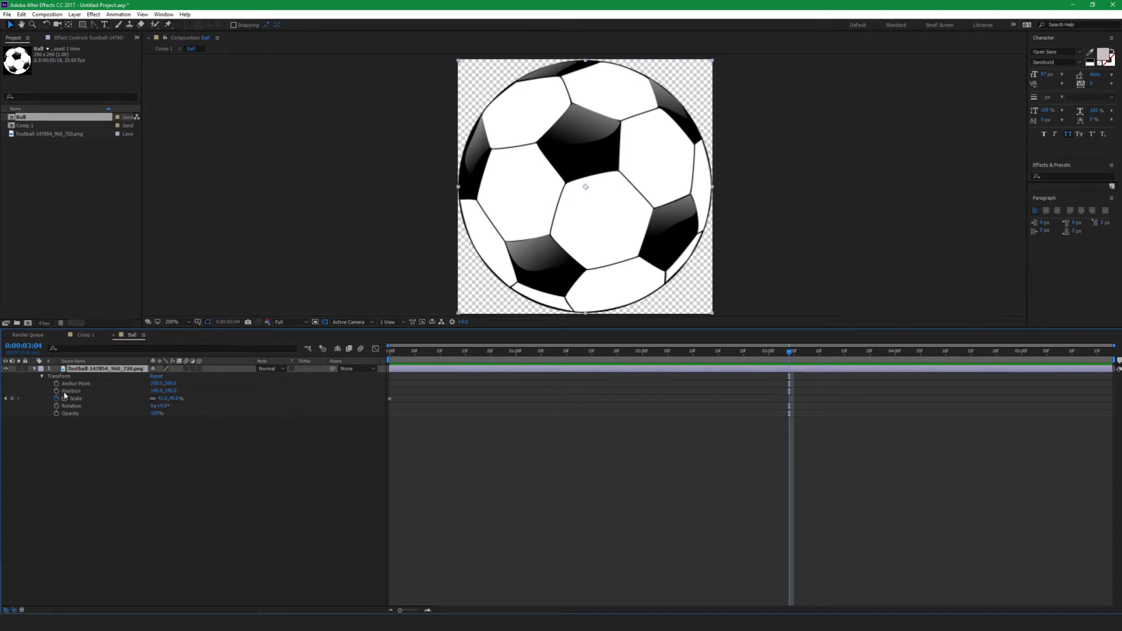
{"action": "left_click", "coordinate": [56, 406]}
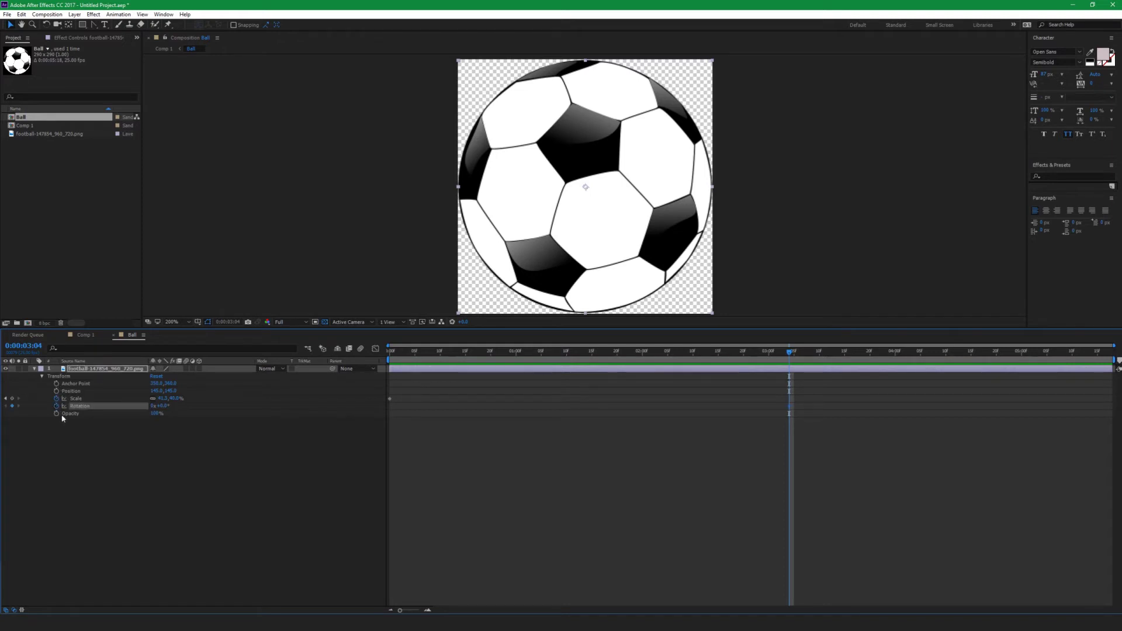
{"action": "left_click", "coordinate": [85, 432]}
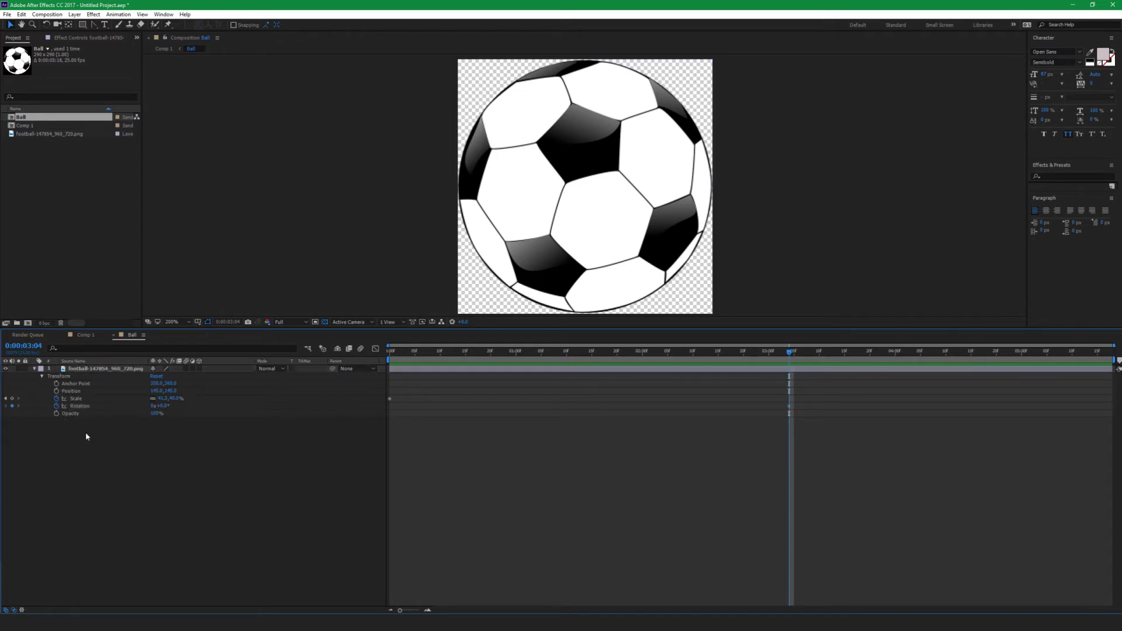
{"action": "left_click", "coordinate": [34, 368]}
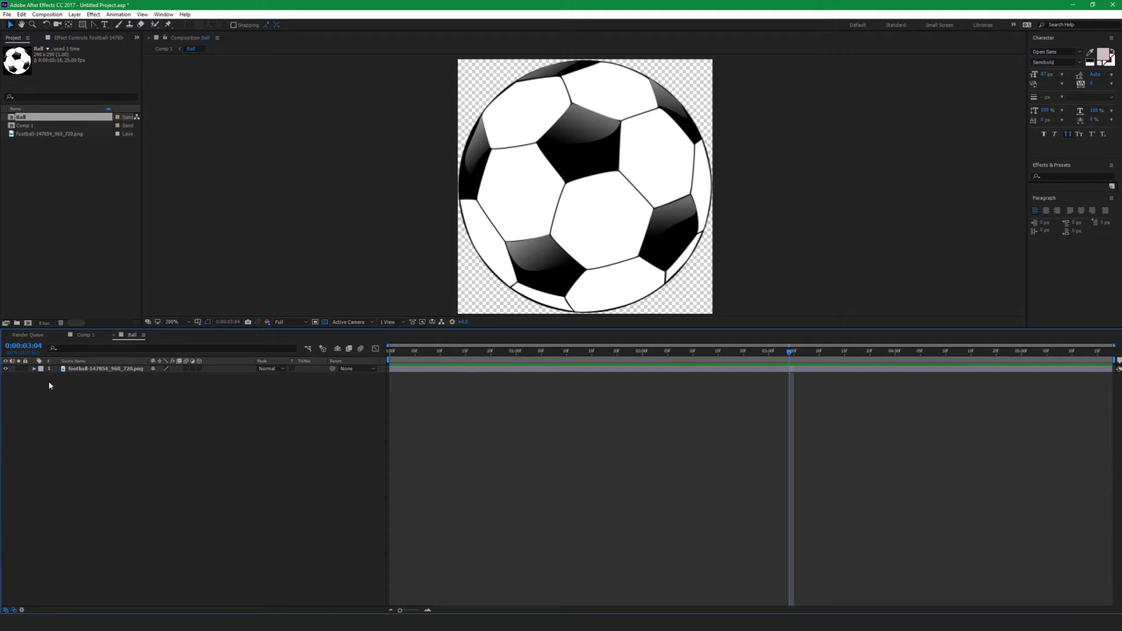
{"action": "key", "text": "u"}
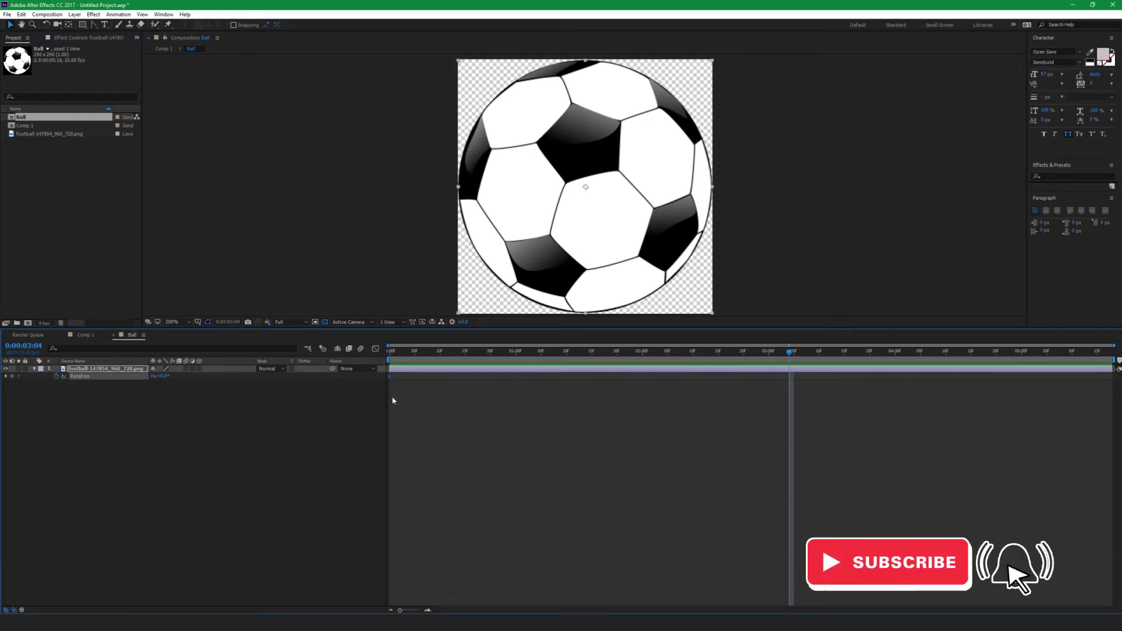
Set the football's Rotation to about 1x+40° at 0:00:03:04 and preview the spin in Comp 1
{"action": "left_click_drag", "start_coordinate": [163, 378], "coordinate": [357, 395]}
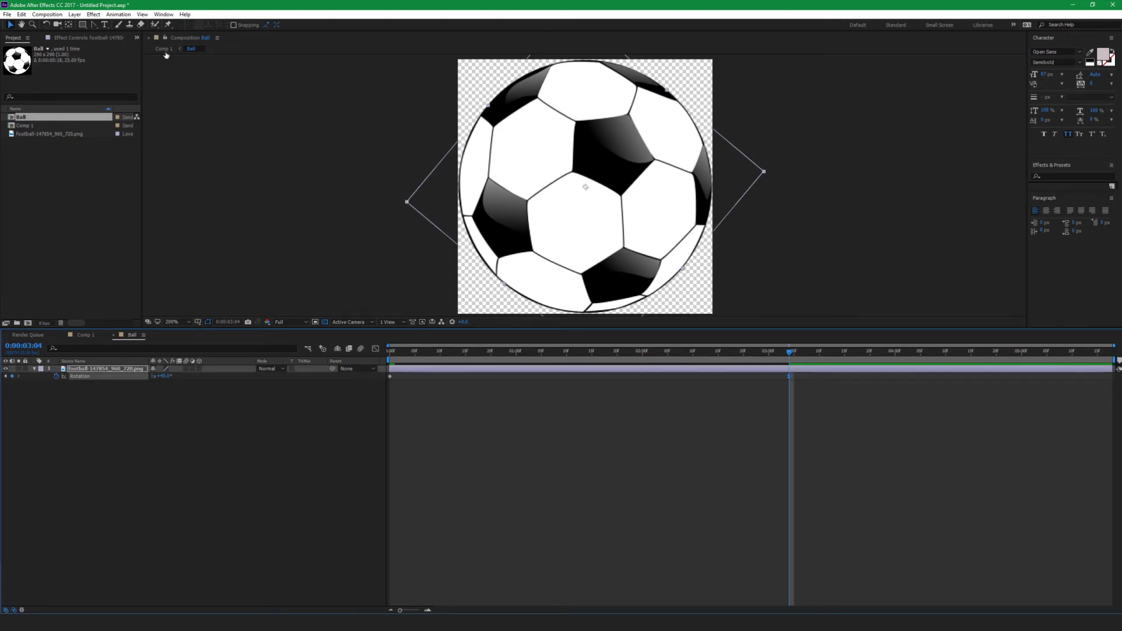
{"action": "left_click", "coordinate": [164, 51]}
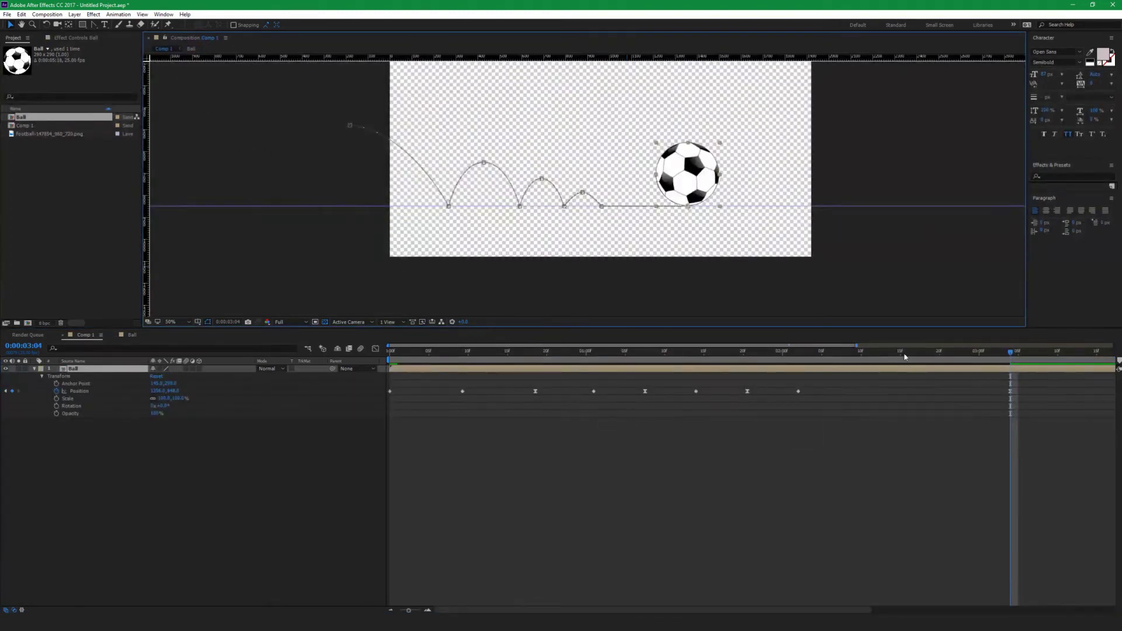
{"action": "left_click_drag", "start_coordinate": [903, 355], "coordinate": [369, 354]}
{"action": "key", "text": "space"}
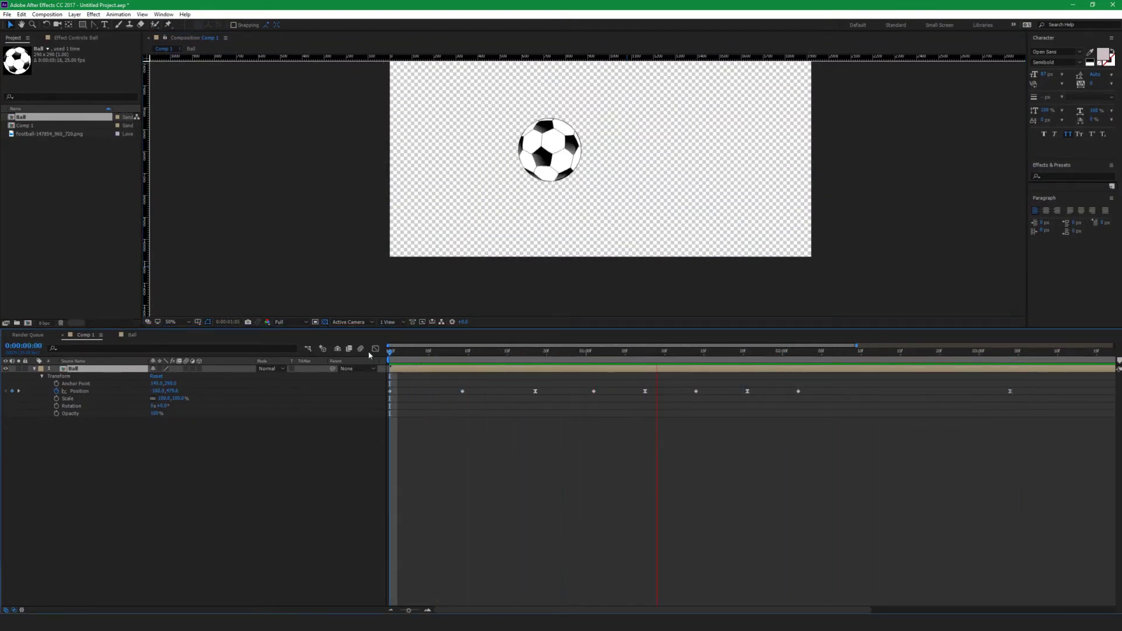
{"action": "key", "text": "space"}
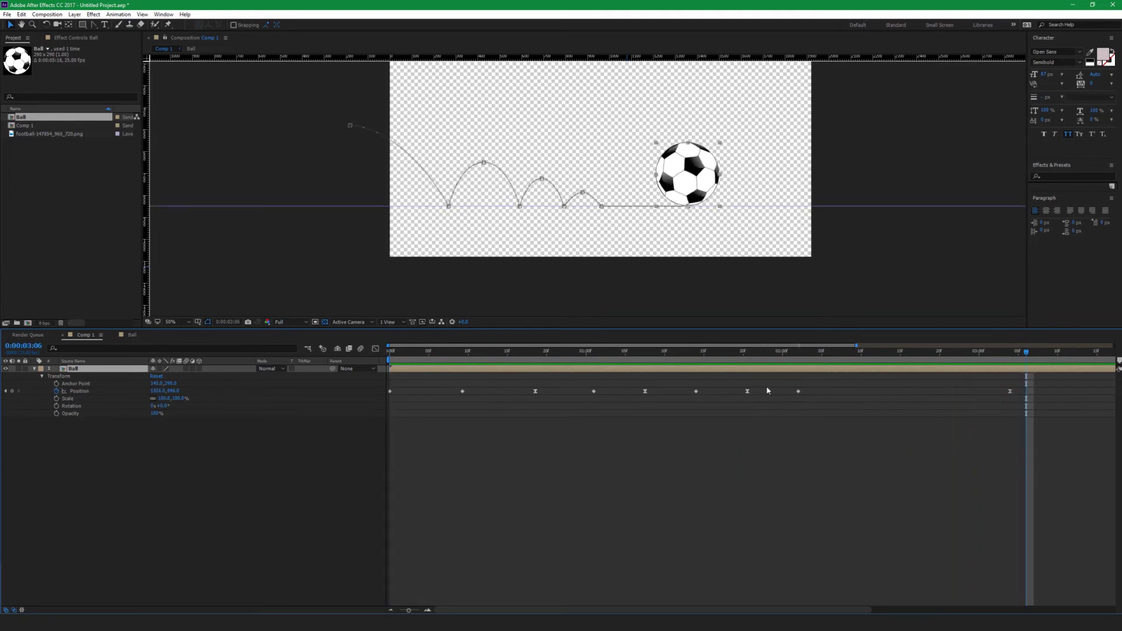
{"action": "left_click_drag", "start_coordinate": [760, 353], "coordinate": [646, 363]}
{"action": "key", "text": "space"}
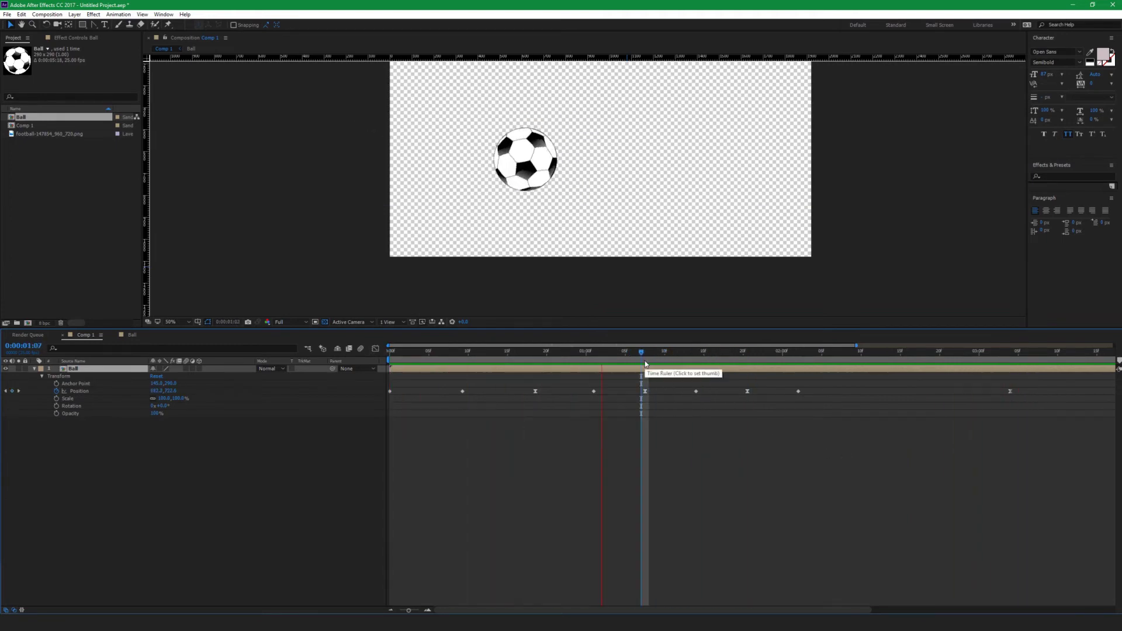
{"action": "key", "text": "space"}
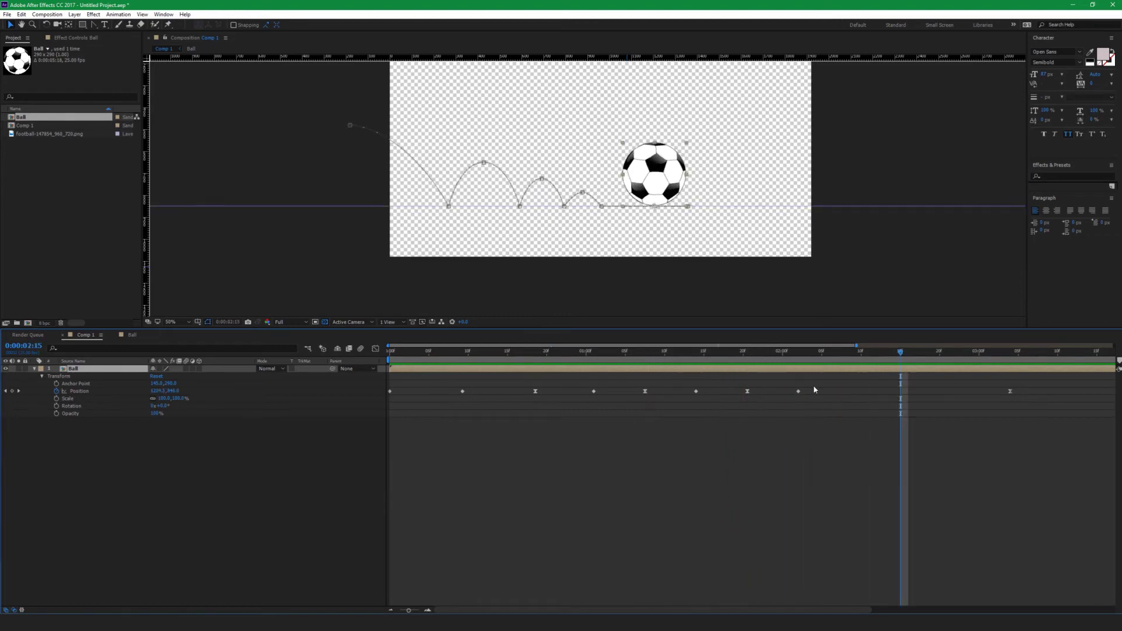
Shift the third bounce's peak and landing Position keyframes earlier, with the landing at 0:00:01:23, and preview the roll
{"action": "left_click_drag", "start_coordinate": [817, 390], "coordinate": [767, 394]}
{"action": "left_click", "coordinate": [761, 398]}
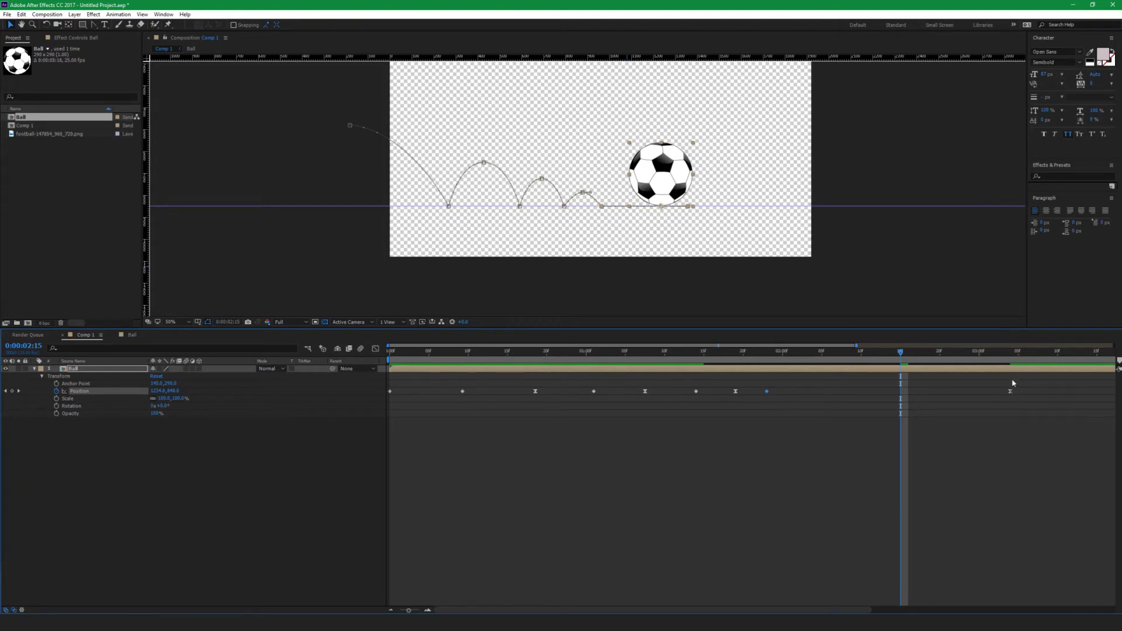
{"action": "key", "text": "space"}
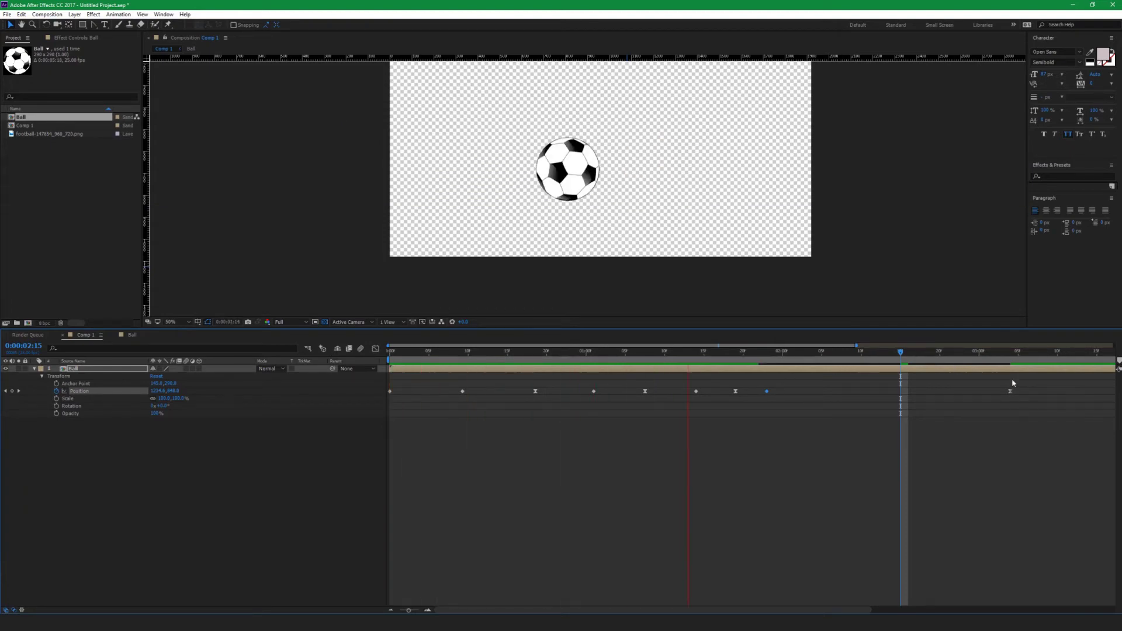
{"action": "key", "text": "space"}
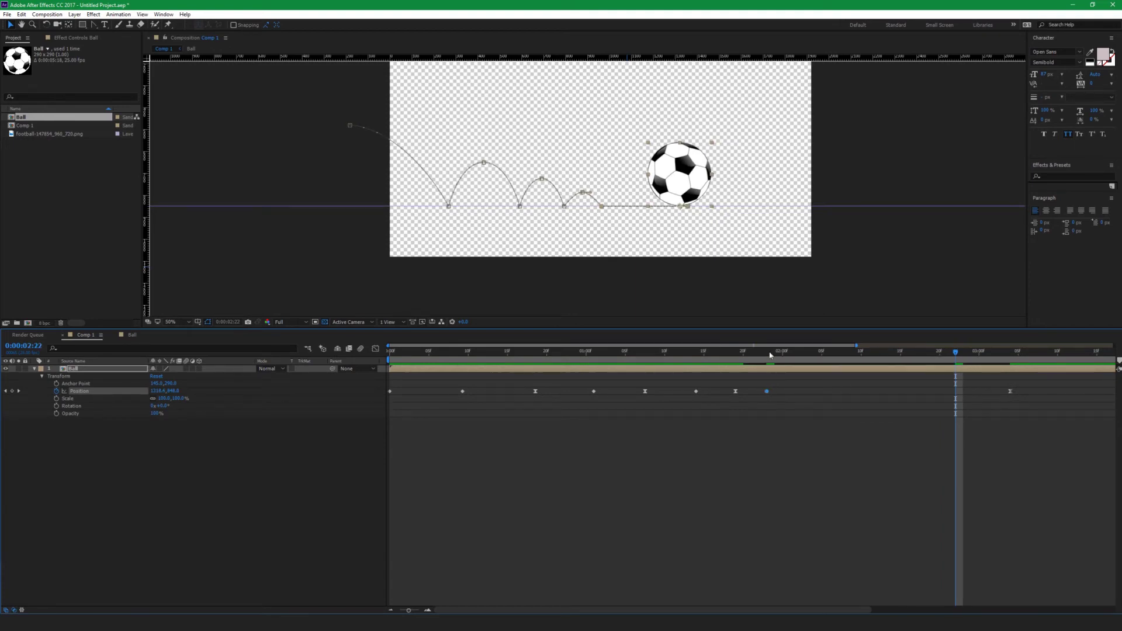
{"action": "mouse_move", "coordinate": [770, 352]}
{"action": "left_mouse_down"}
{"action": "mouse_move", "coordinate": [744, 353]}
{"action": "mouse_move", "coordinate": [766, 353]}
{"action": "left_mouse_up"}
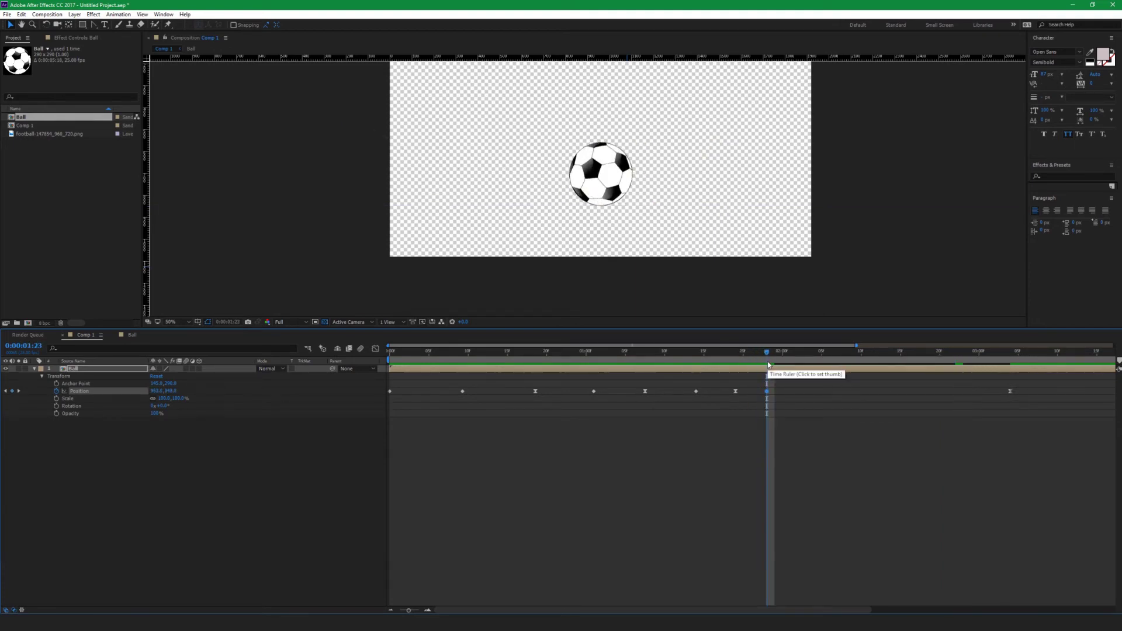
{"action": "key", "text": "space"}
{"action": "key", "text": "space"}
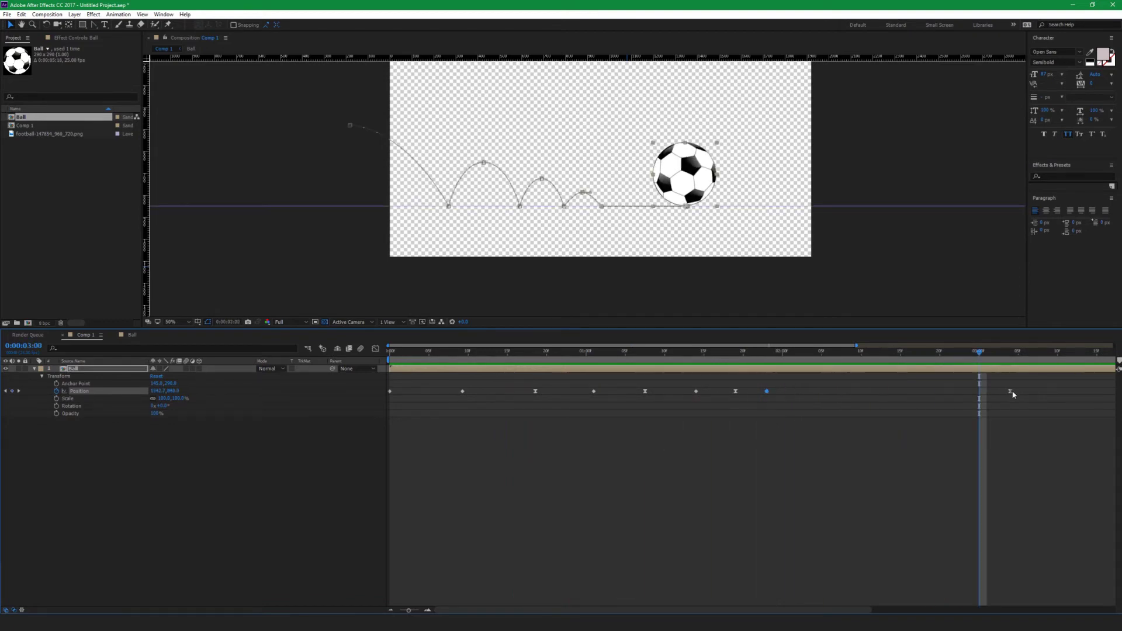
Try a stronger spin by setting the football's Rotation to 1x+109° at 0:00:03:04 and preview it in Comp 1
{"action": "left_click_drag", "start_coordinate": [982, 353], "coordinate": [1011, 361]}
{"action": "left_click_drag", "start_coordinate": [1018, 405], "coordinate": [1010, 372]}
{"action": "double_click", "coordinate": [1010, 370]}
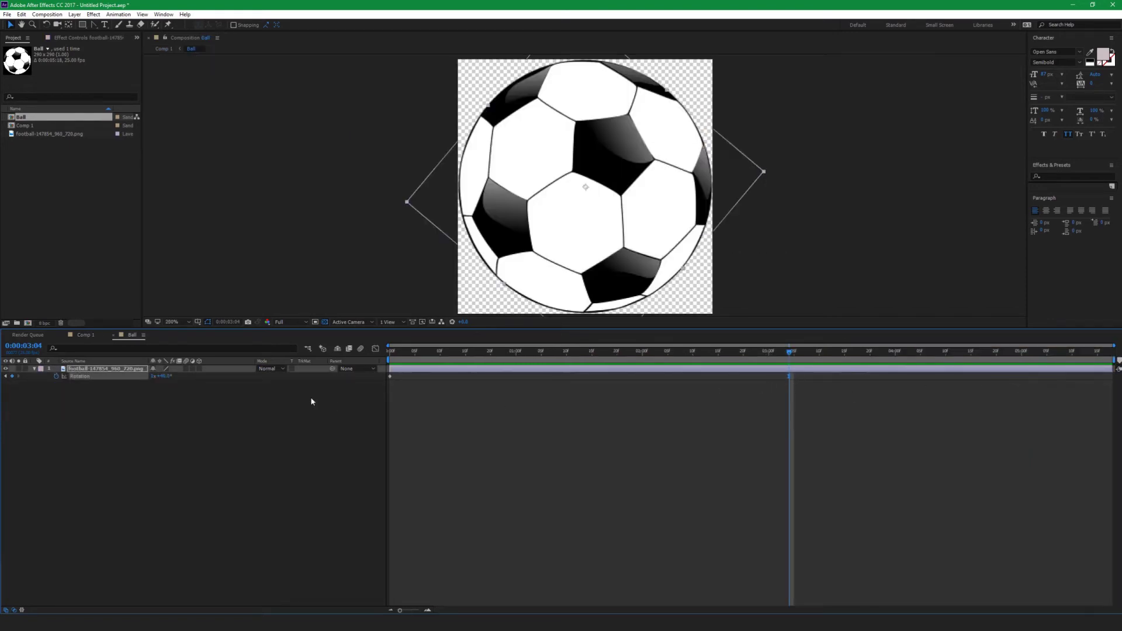
{"action": "left_click_drag", "start_coordinate": [160, 376], "coordinate": [373, 398]}
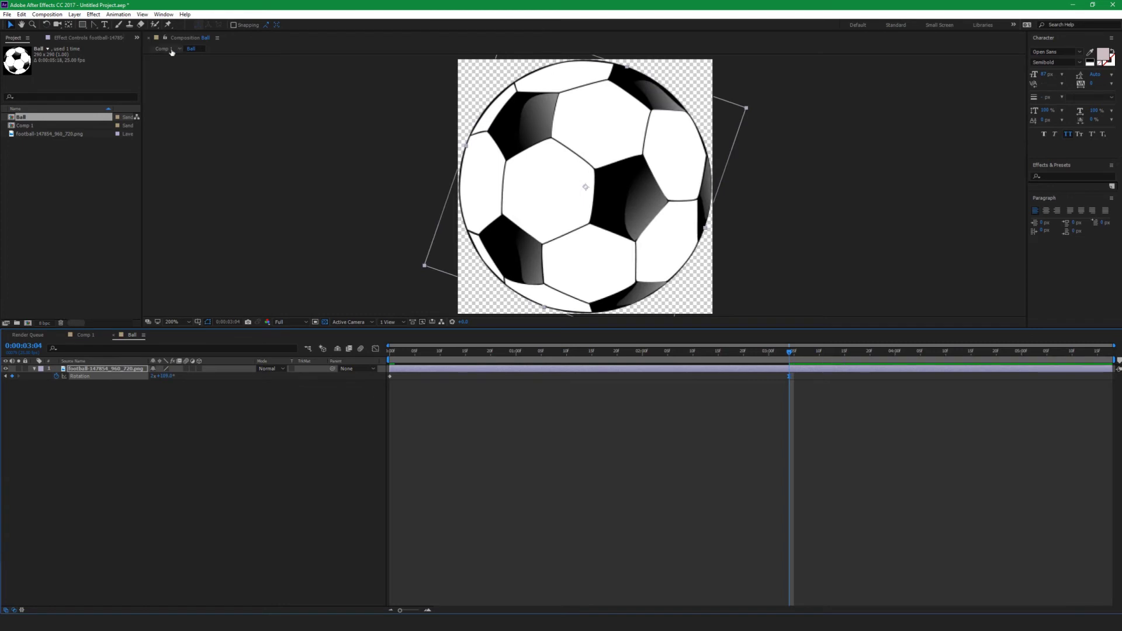
{"action": "left_click", "coordinate": [164, 48]}
{"action": "left_click", "coordinate": [807, 353]}
{"action": "key", "text": "space"}
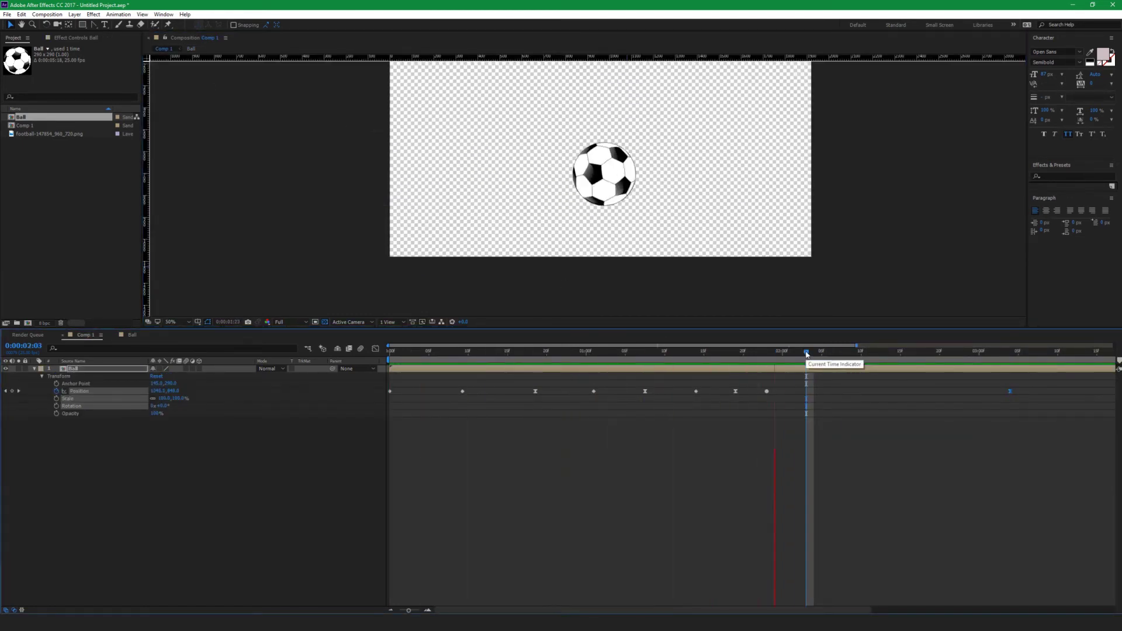
{"action": "key", "text": "space"}
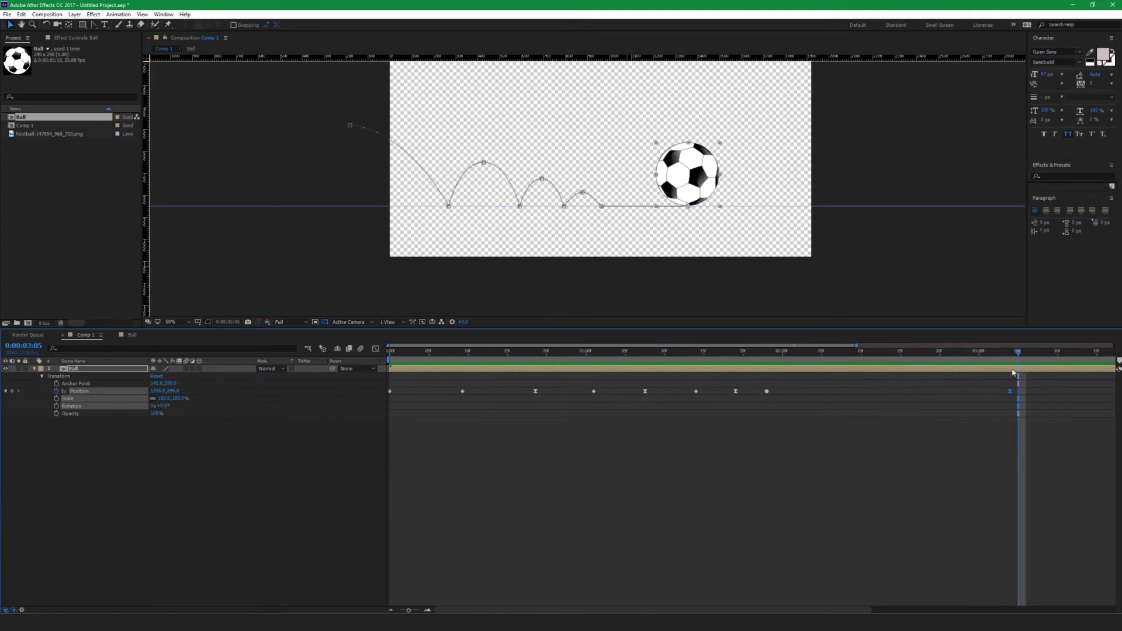
Set the football's Rotation at 0:00:03:04 to 1x+3° inside the Ball composition and preview Comp 1 from the start
{"action": "double_click", "coordinate": [1013, 369]}
{"action": "left_click", "coordinate": [789, 354]}
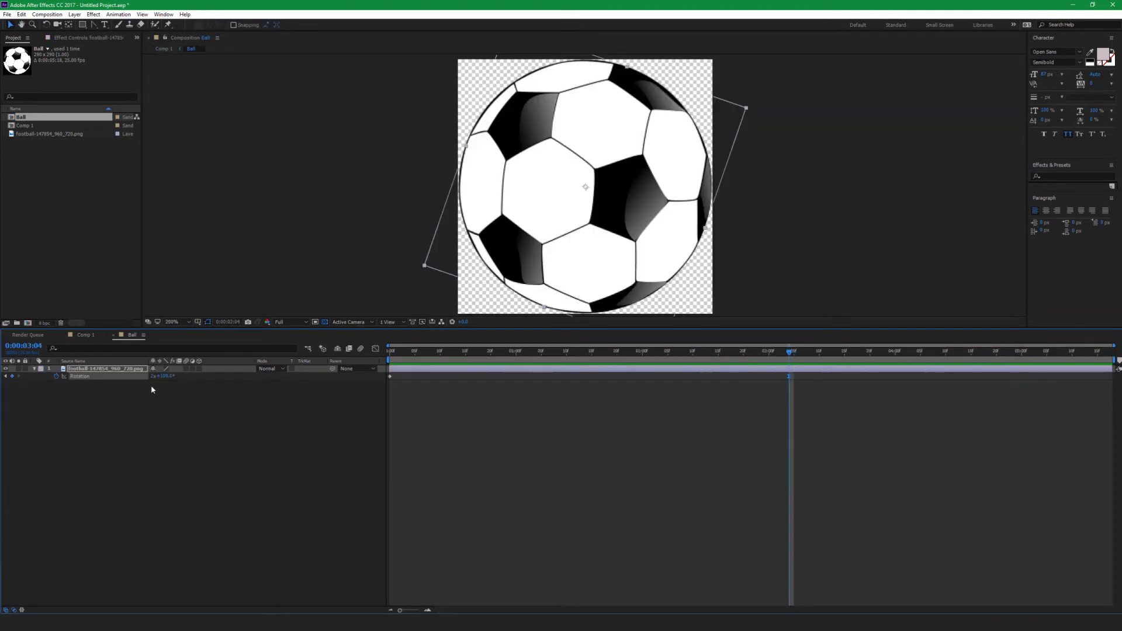
{"action": "left_click_drag", "start_coordinate": [167, 377], "coordinate": [133, 381]}
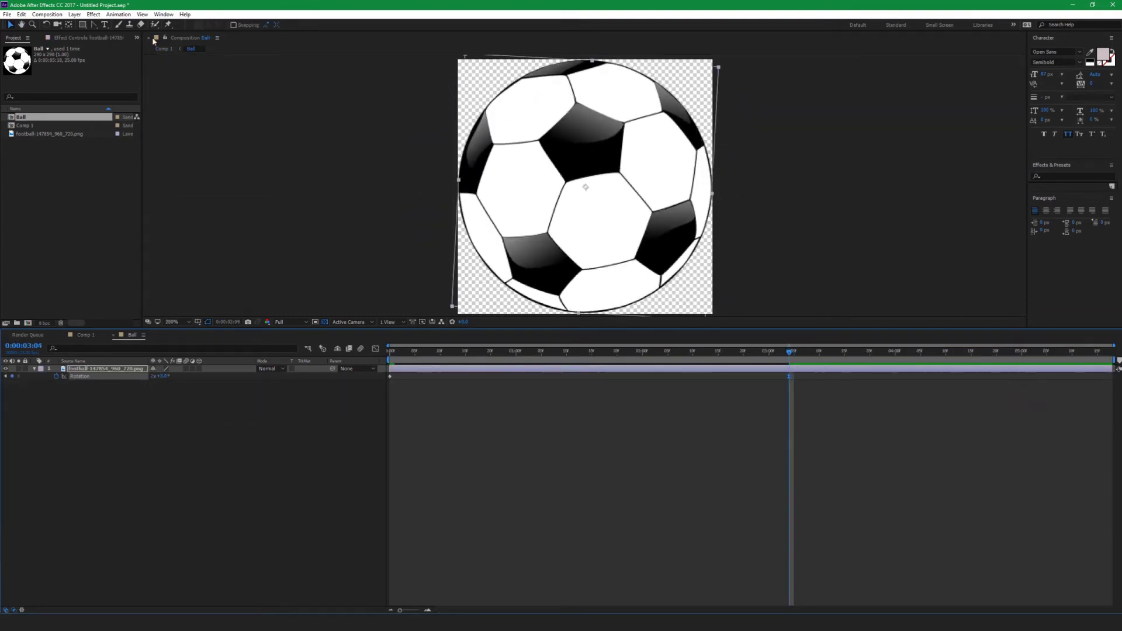
{"action": "left_click", "coordinate": [163, 48]}
{"action": "key", "text": "Home"}
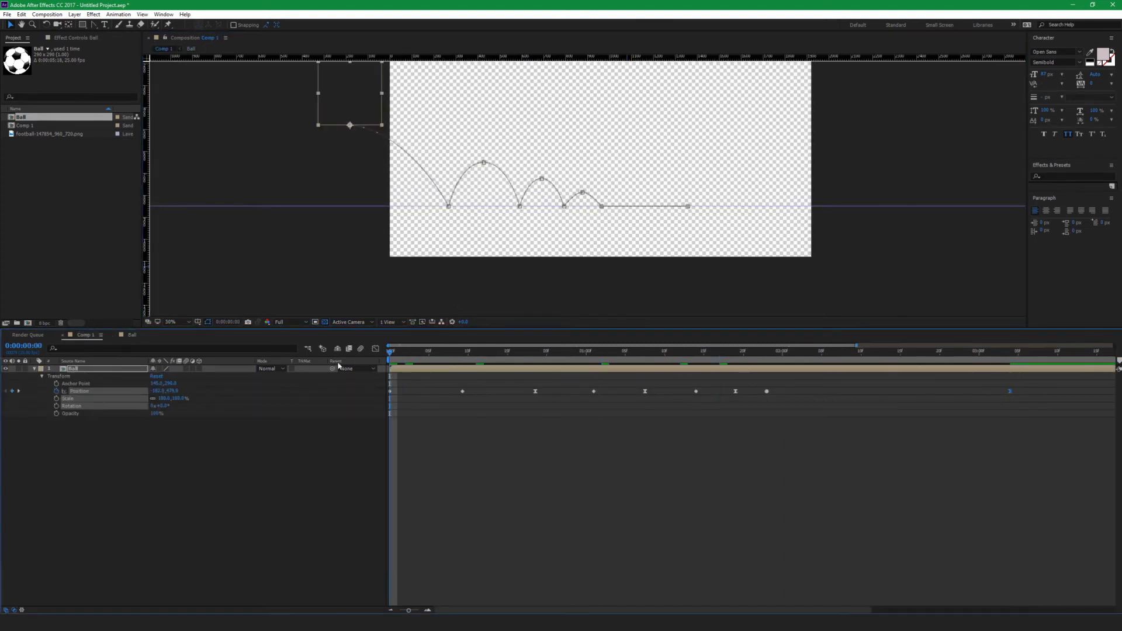
{"action": "key", "text": "space"}
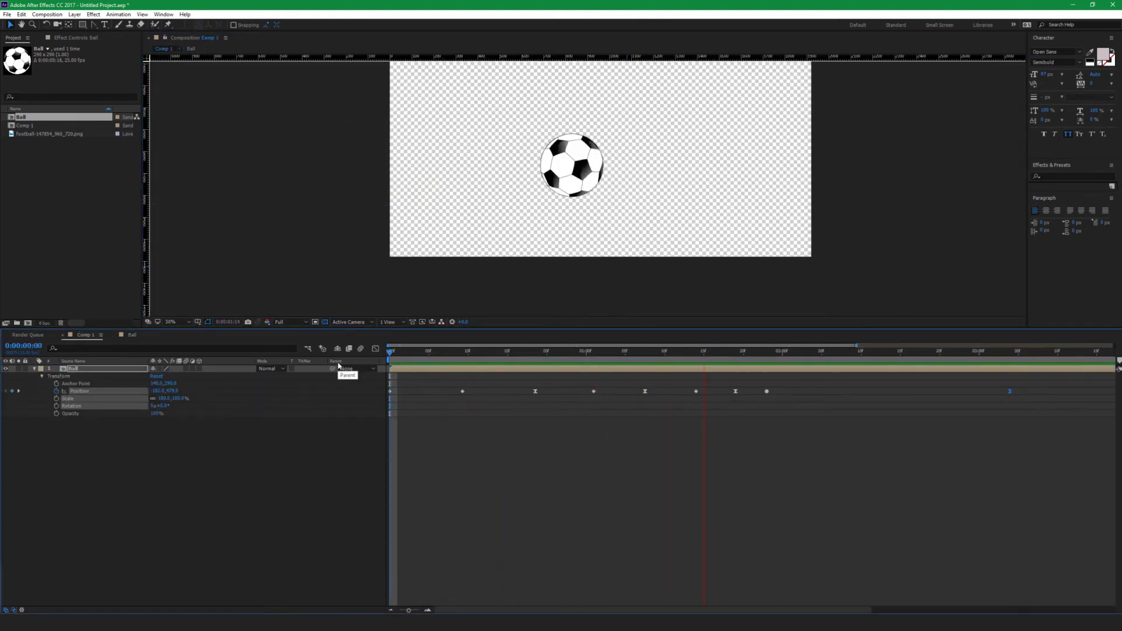
{"action": "key", "text": "space"}
Move the third bounce's landing Position keyframe to 0:00:01:24
{"action": "left_click", "coordinate": [770, 405]}
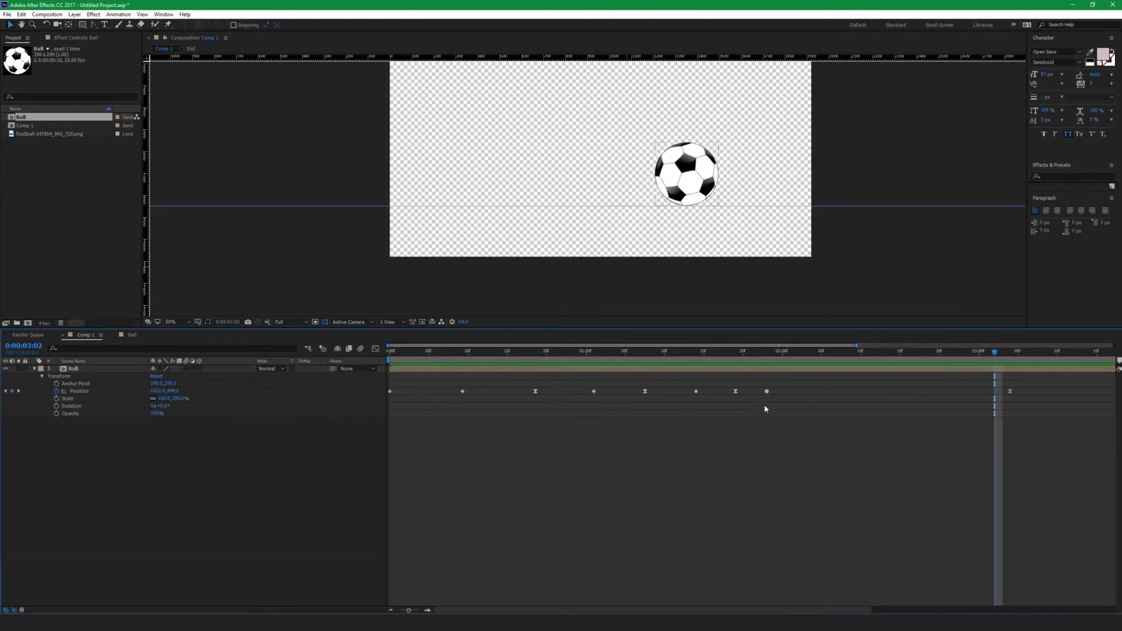
{"action": "left_click", "coordinate": [767, 392]}
{"action": "key", "text": "j"}
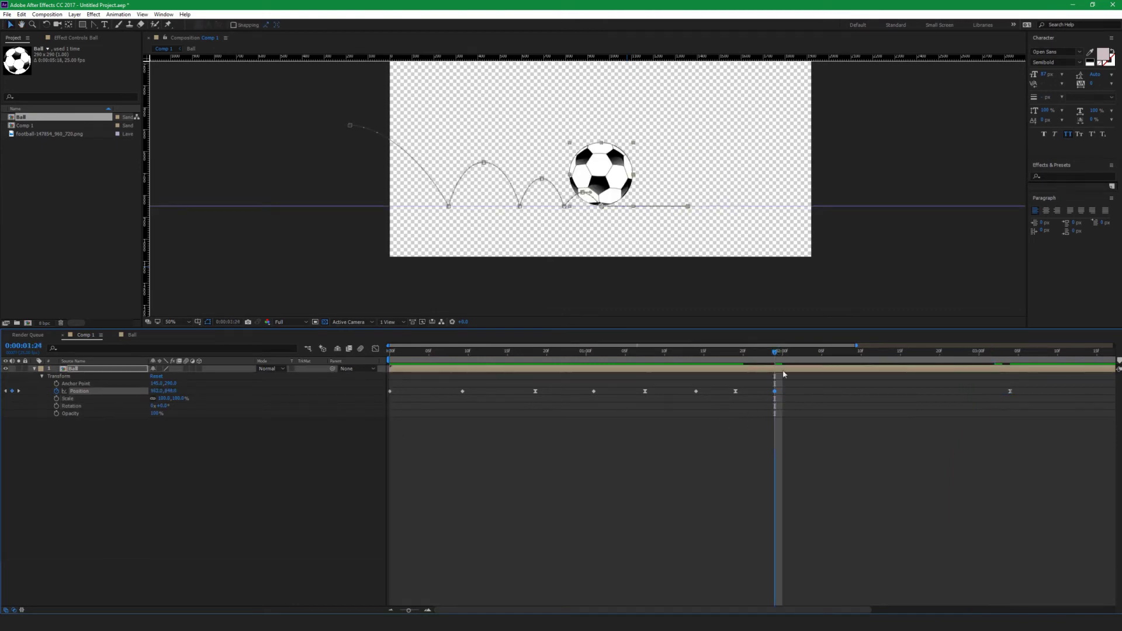
Smooth the final landing in the Position speed graph by setting its speed to about 484 px/sec, and preview the roll
{"action": "left_click_drag", "start_coordinate": [754, 364], "coordinate": [763, 403]}
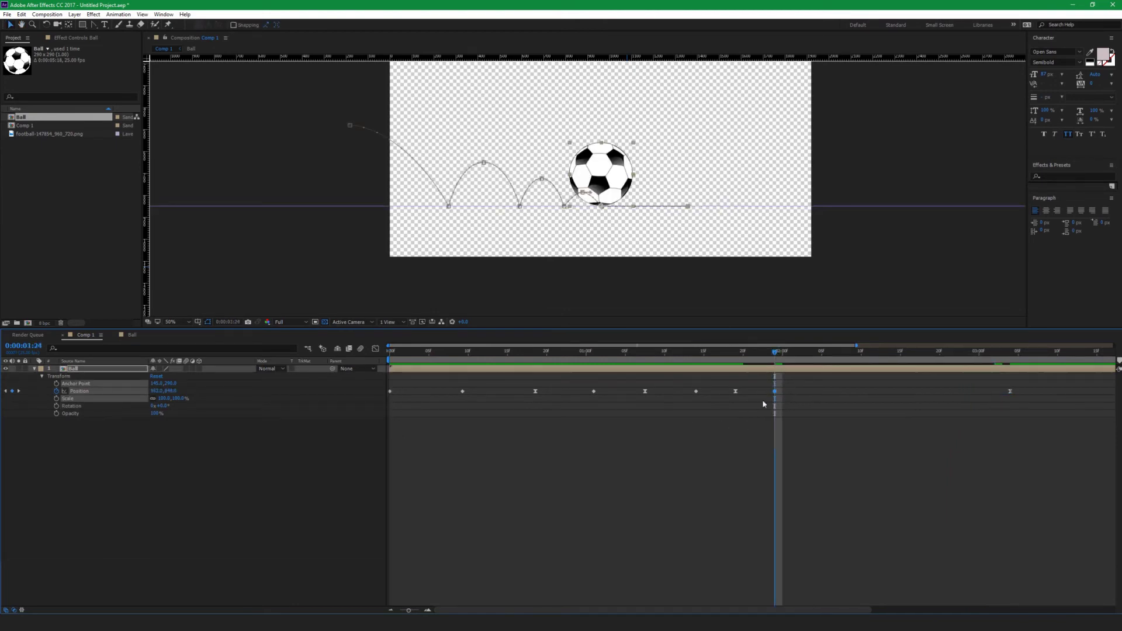
{"action": "left_click", "coordinate": [376, 349]}
{"action": "left_click_drag", "start_coordinate": [774, 531], "coordinate": [775, 516]}
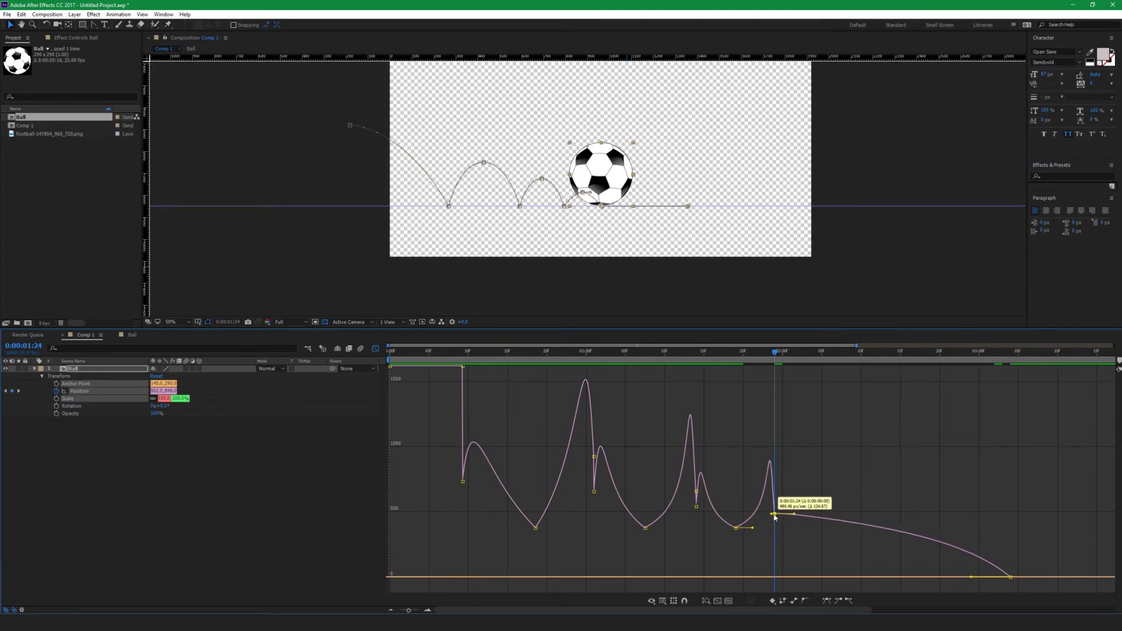
{"action": "left_click", "coordinate": [376, 349]}
{"action": "key", "text": "space"}
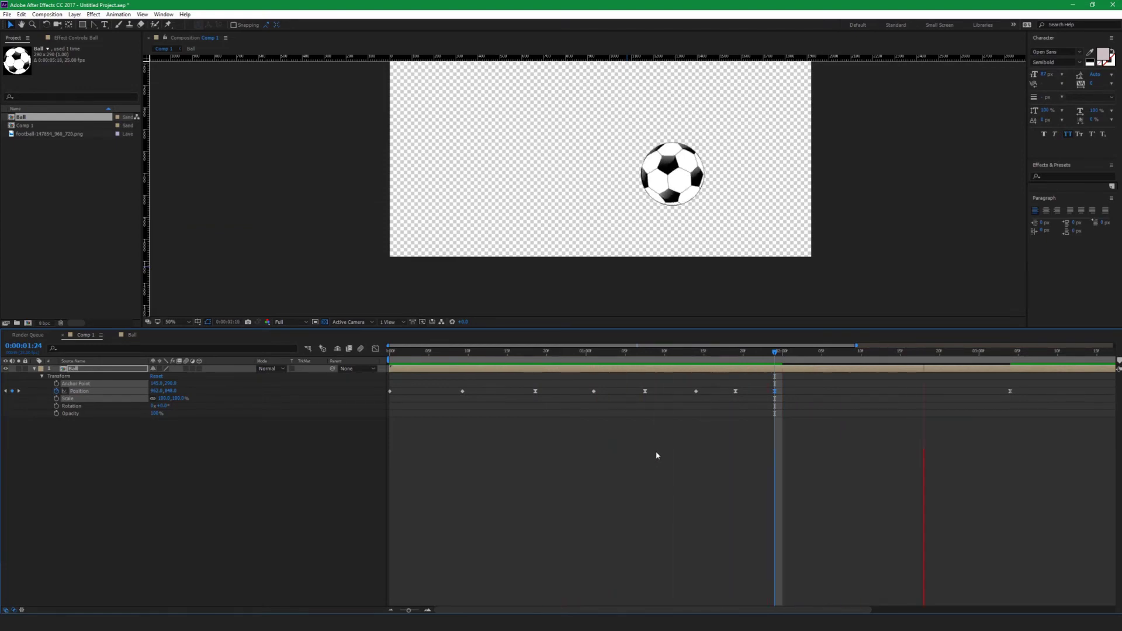
{"action": "key", "text": "space"}
Start Scale keyframing for the Ball layer at the beginning of Comp 1 and move that keyframe to 0:00:00:08
{"action": "left_click_drag", "start_coordinate": [469, 353], "coordinate": [377, 358]}
{"action": "left_click", "coordinate": [81, 433]}
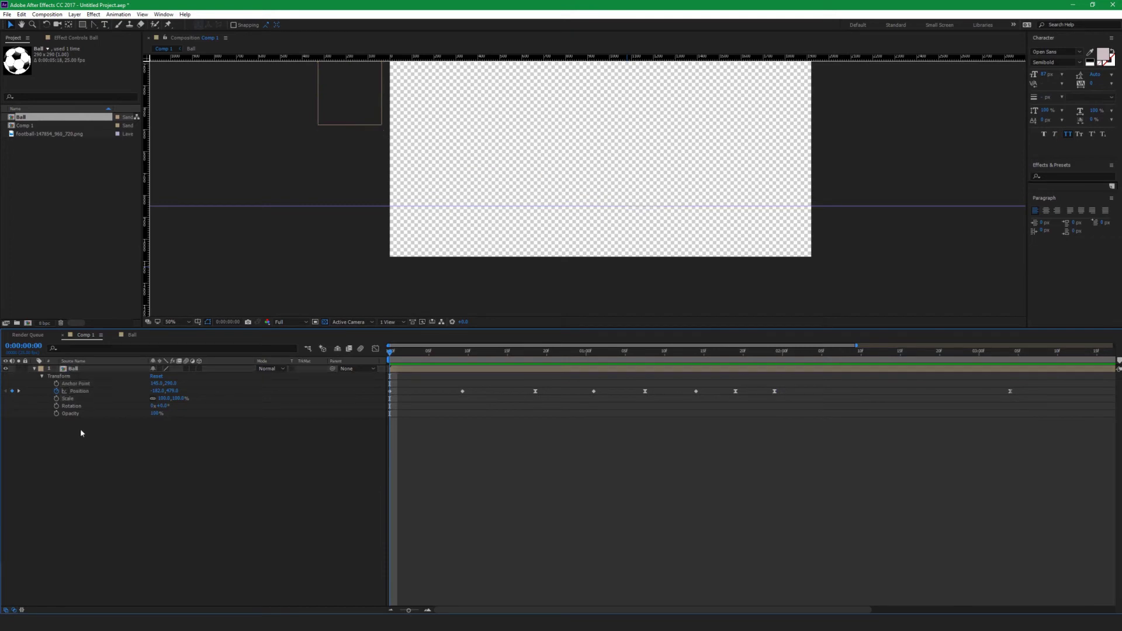
{"action": "left_click", "coordinate": [56, 398]}
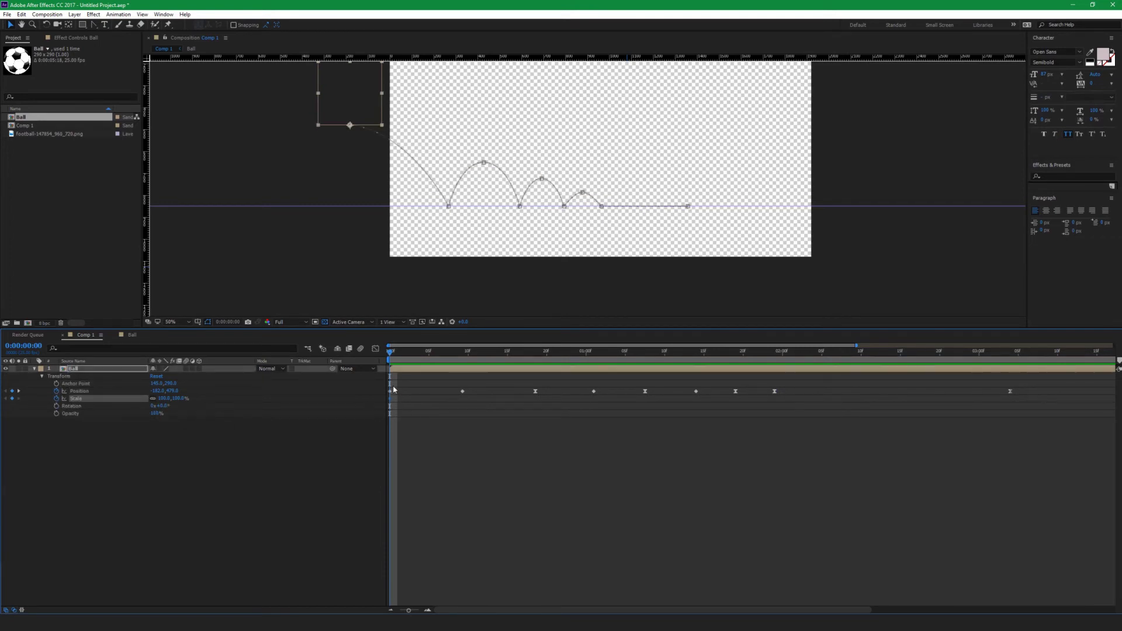
{"action": "left_click_drag", "start_coordinate": [389, 399], "coordinate": [443, 399]}
{"action": "left_click_drag", "start_coordinate": [431, 352], "coordinate": [461, 368]}
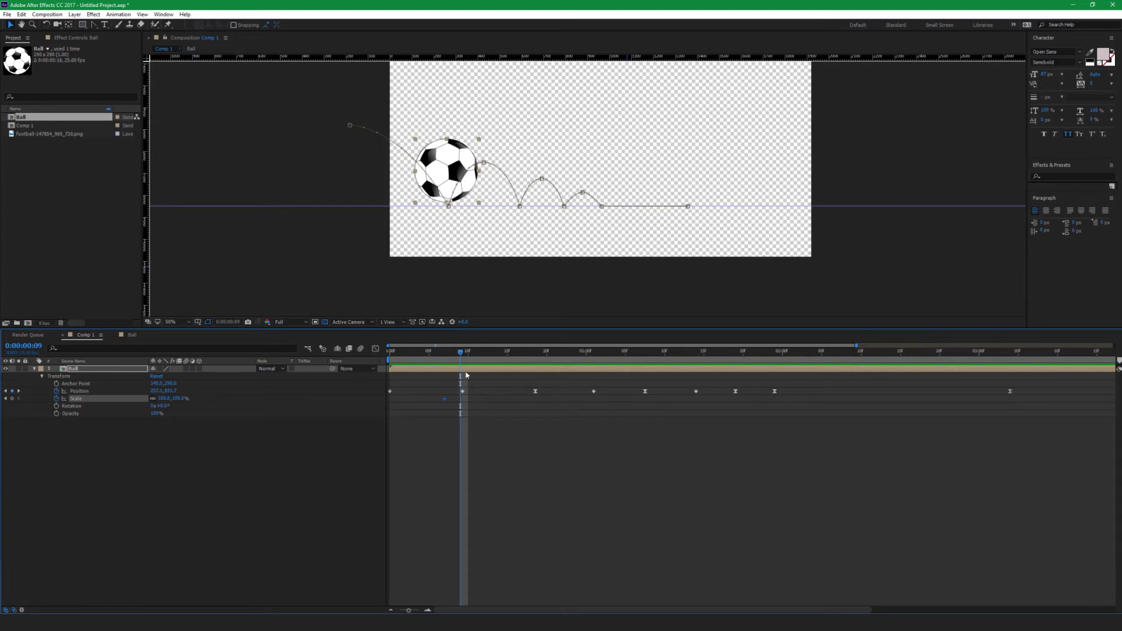
At 0:00:00:10, unlink the Ball's Scale dimensions and squash its vertical scale to 90%
{"action": "mouse_move", "coordinate": [467, 353]}
{"action": "left_mouse_down"}
{"action": "mouse_move", "coordinate": [454, 356]}
{"action": "mouse_move", "coordinate": [471, 359]}
{"action": "left_mouse_up"}
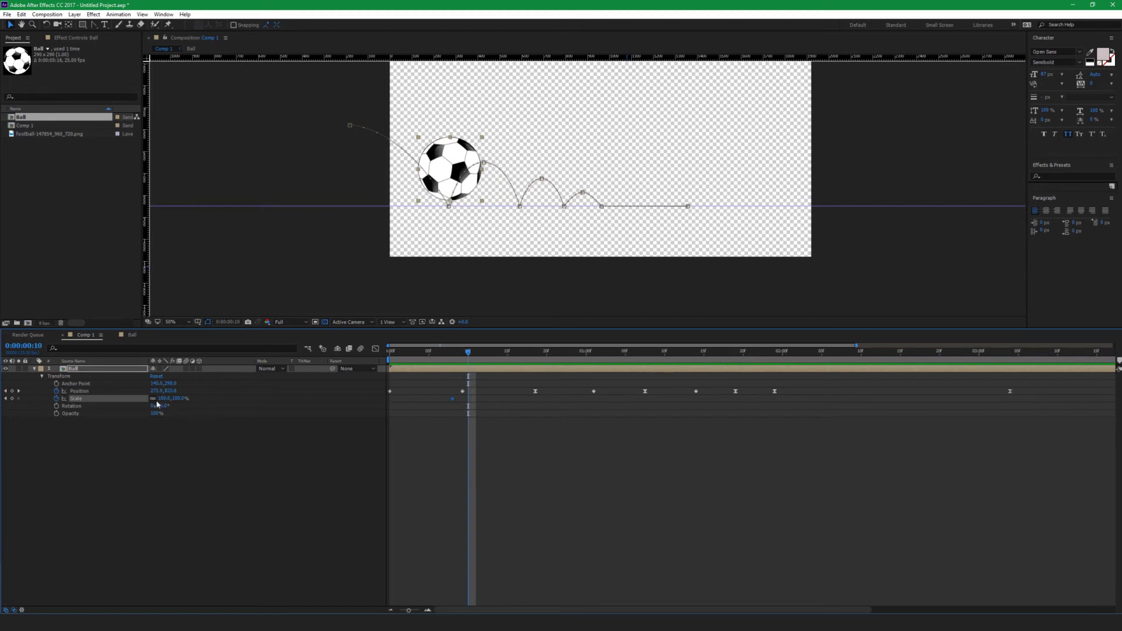
{"action": "left_click_drag", "start_coordinate": [453, 140], "coordinate": [453, 159]}
{"action": "key", "text": "ctrl+z"}
{"action": "left_click", "coordinate": [178, 399]}
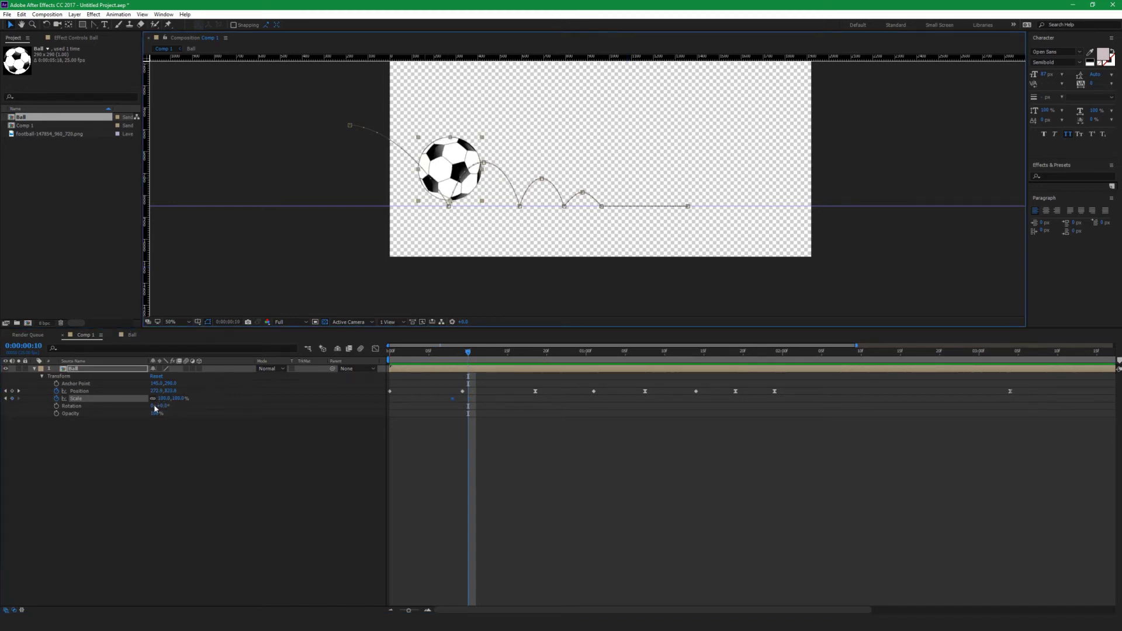
{"action": "left_click", "coordinate": [153, 399]}
{"action": "mouse_move", "coordinate": [180, 399]}
{"action": "left_mouse_down"}
{"action": "mouse_move", "coordinate": [190, 400]}
{"action": "mouse_move", "coordinate": [172, 400]}
{"action": "left_mouse_up"}
{"action": "key", "text": "ctrl+z"}
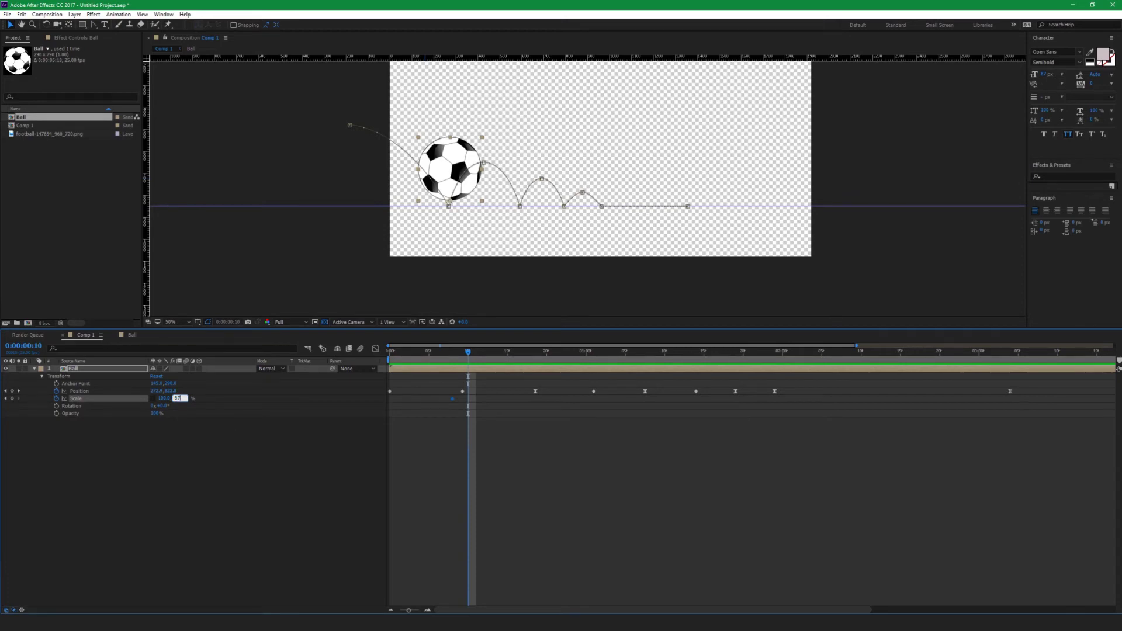
{"action": "type", "text": "87"}
{"action": "key", "text": "Return"}
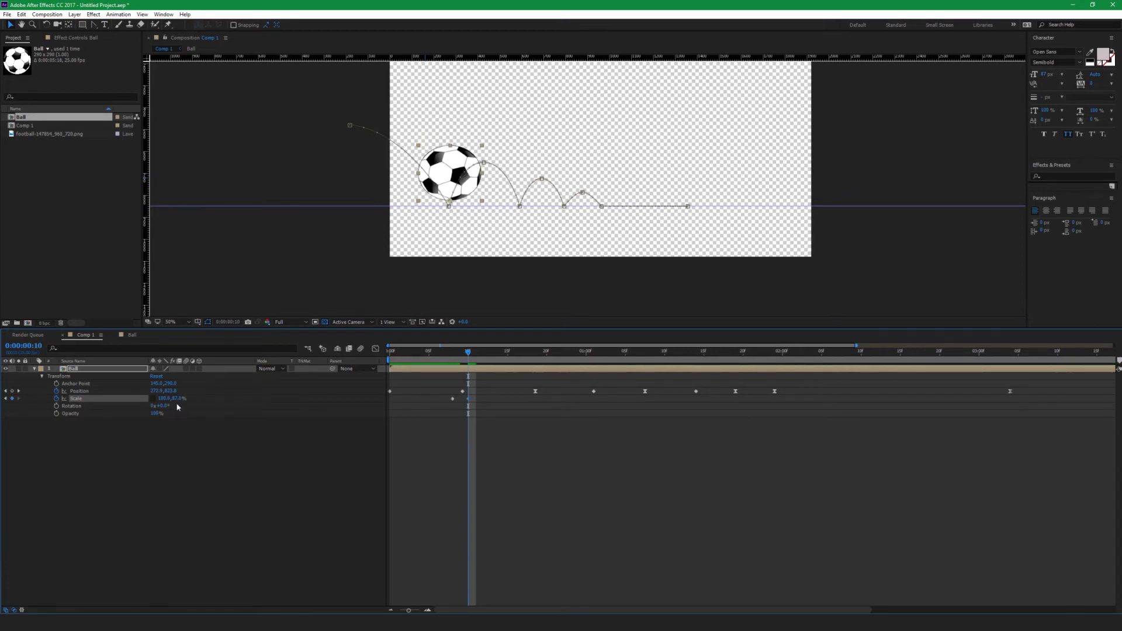
{"action": "type", "text": "0"}
{"action": "key", "text": "Return"}
Copy the 100% Scale keyframe before the first landing to 0:00:00:12 to restore the ball's shape
{"action": "left_click_drag", "start_coordinate": [474, 357], "coordinate": [485, 357]}
{"action": "left_click_drag", "start_coordinate": [460, 394], "coordinate": [444, 405]}
{"action": "key", "text": "ctrl+v"}
Widen the squashed ball at 0:00:00:10 by setting its horizontal scale to 105%
{"action": "mouse_move", "coordinate": [481, 357]}
{"action": "left_mouse_down"}
{"action": "mouse_move", "coordinate": [428, 357]}
{"action": "mouse_move", "coordinate": [468, 357]}
{"action": "left_mouse_up"}
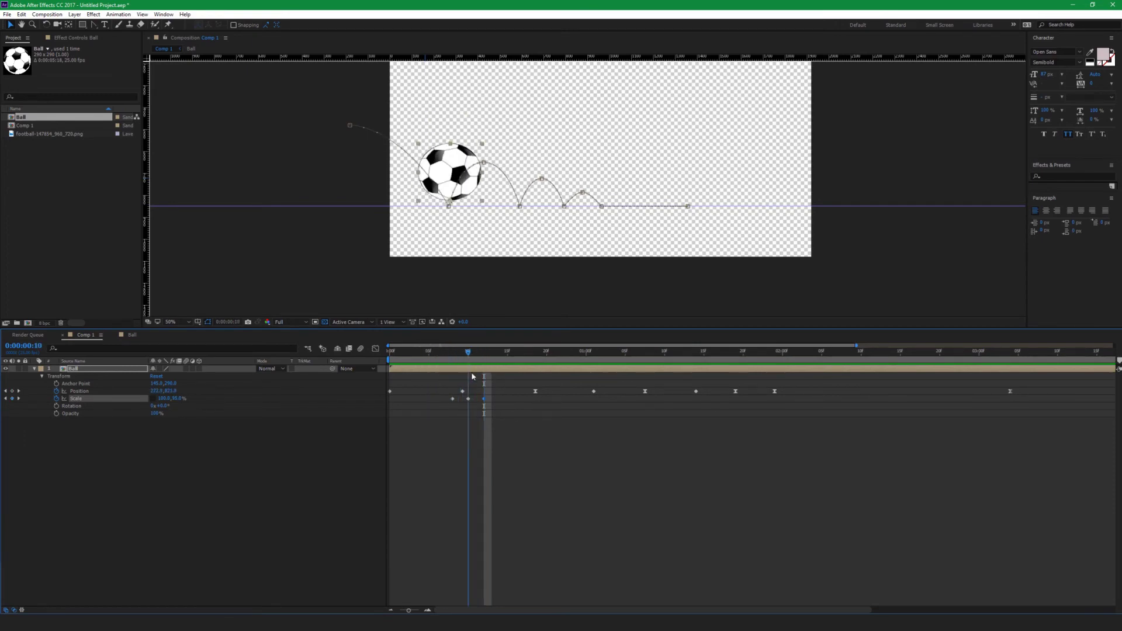
{"action": "left_click", "coordinate": [468, 398]}
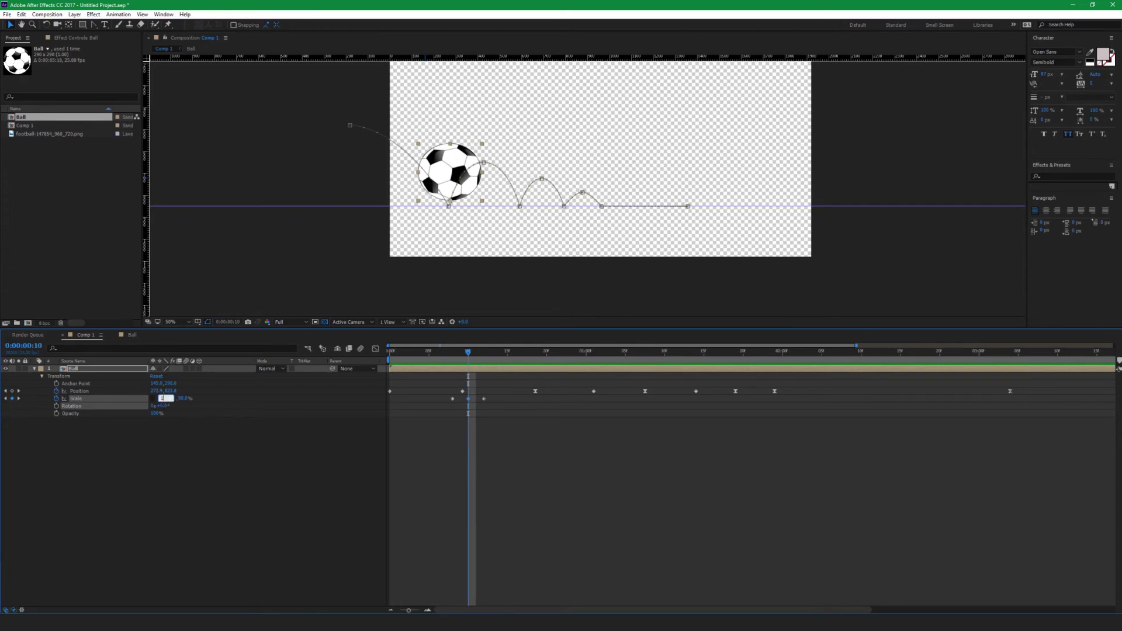
{"action": "type", "text": "105"}
{"action": "key", "text": "Return"}
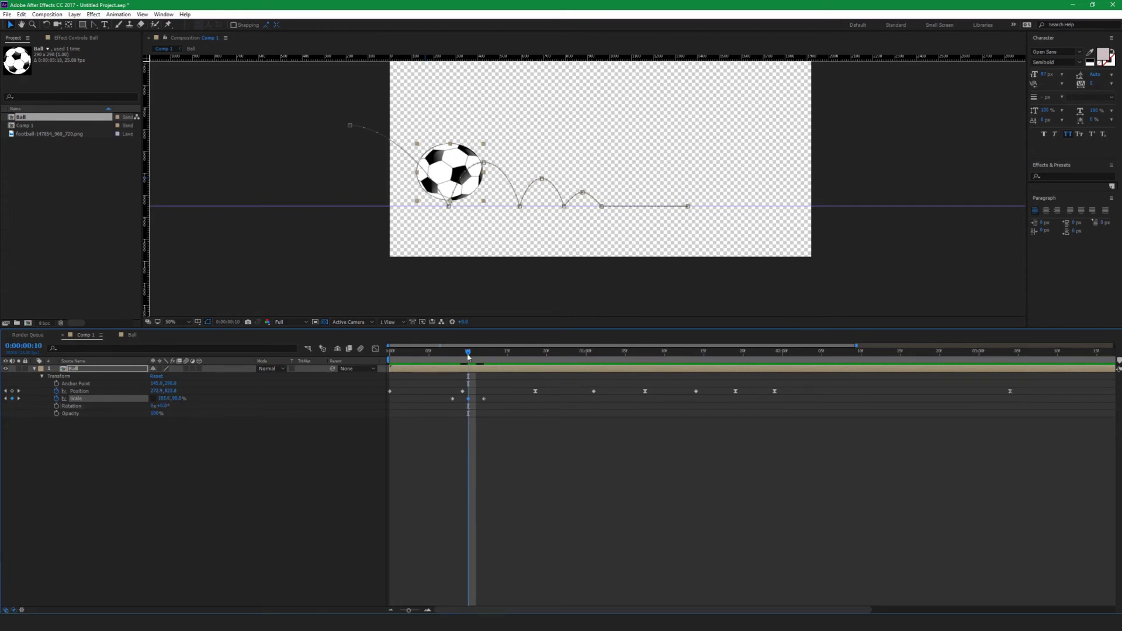
Copy the first landing's three Scale keyframes to the second landing, starting at 0:00:01:00
{"action": "left_click_drag", "start_coordinate": [468, 358], "coordinate": [588, 399]}
{"action": "left_click_drag", "start_coordinate": [495, 396], "coordinate": [448, 407]}
{"action": "key", "text": "ctrl+c"}
{"action": "key", "text": "ctrl+v"}
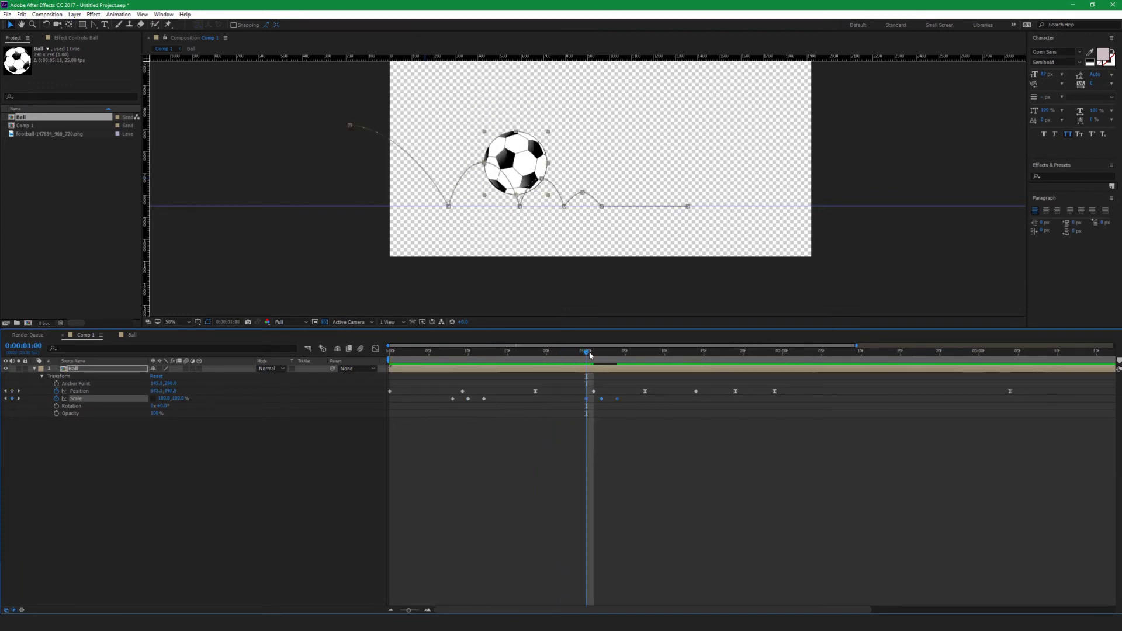
Copy the three squash Scale keyframes to the third landing, starting at 0:00:01:13
{"action": "left_click_drag", "start_coordinate": [588, 354], "coordinate": [698, 378]}
{"action": "left_click_drag", "start_coordinate": [623, 394], "coordinate": [576, 404]}
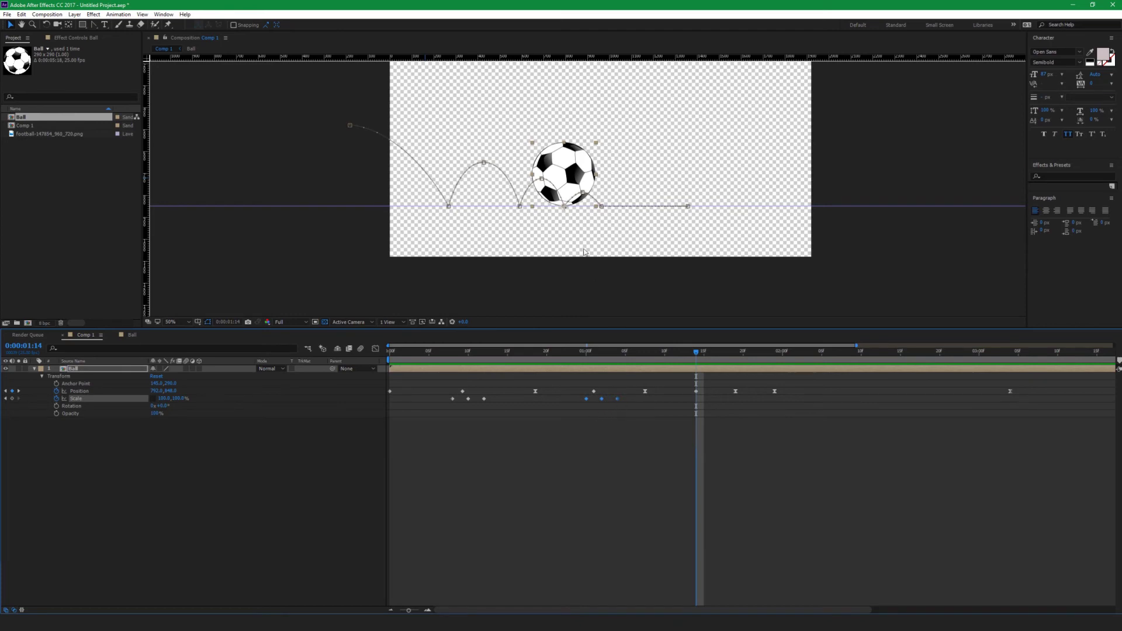
{"action": "left_click_drag", "start_coordinate": [699, 356], "coordinate": [691, 354]}
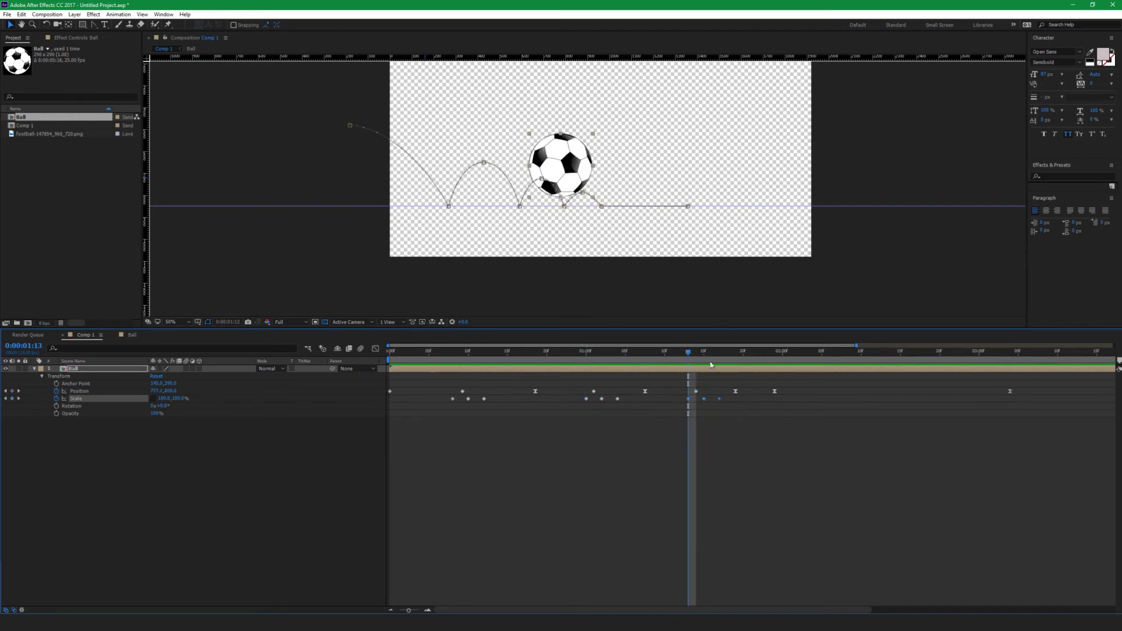
Soften the third landing's squash at 0:00:01:15 by setting Scale to 101% horizontally and 95% vertically
{"action": "left_click", "coordinate": [701, 360]}
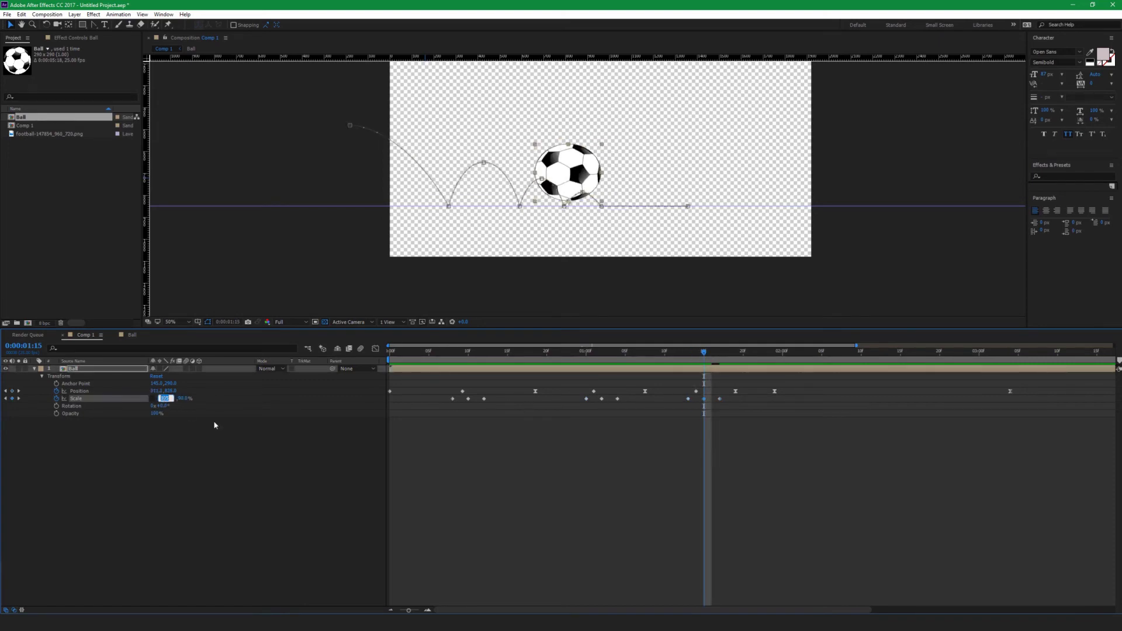
{"action": "type", "text": "101"}
{"action": "key", "text": "Return"}
{"action": "left_click", "coordinate": [179, 399]}
{"action": "type", "text": "95"}
{"action": "key", "text": "Return"}
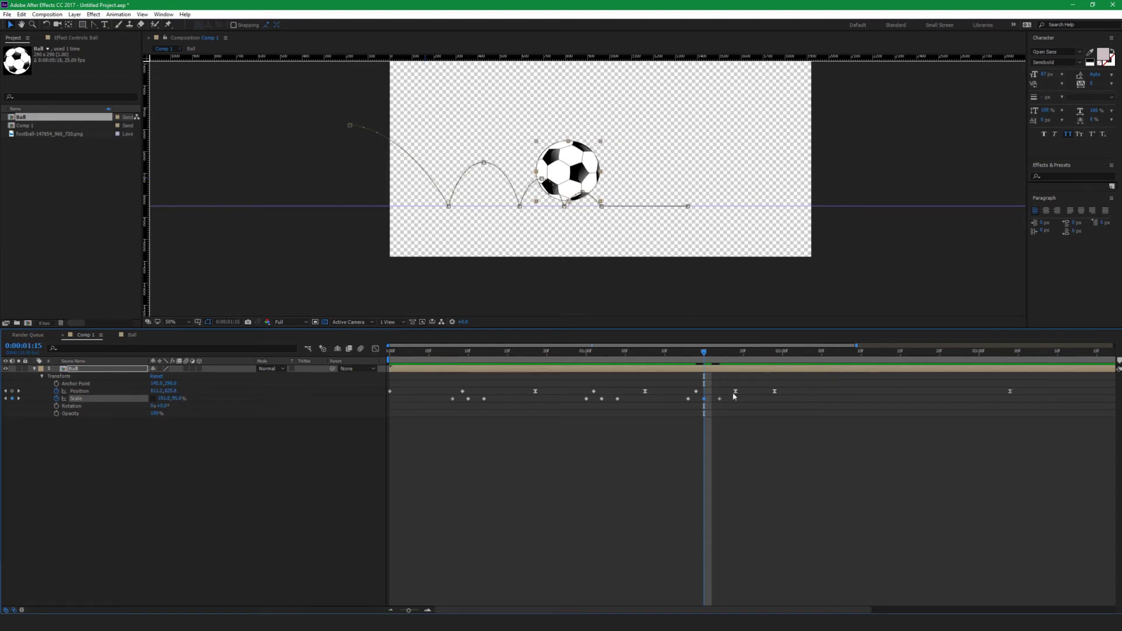
Copy the softened squash Scale keyframes to the last landing, starting at 0:00:01:23, and preview Comp 1
{"action": "left_click", "coordinate": [726, 425]}
{"action": "left_click_drag", "start_coordinate": [704, 353], "coordinate": [672, 411]}
{"action": "left_click_drag", "start_coordinate": [773, 354], "coordinate": [1041, 390]}
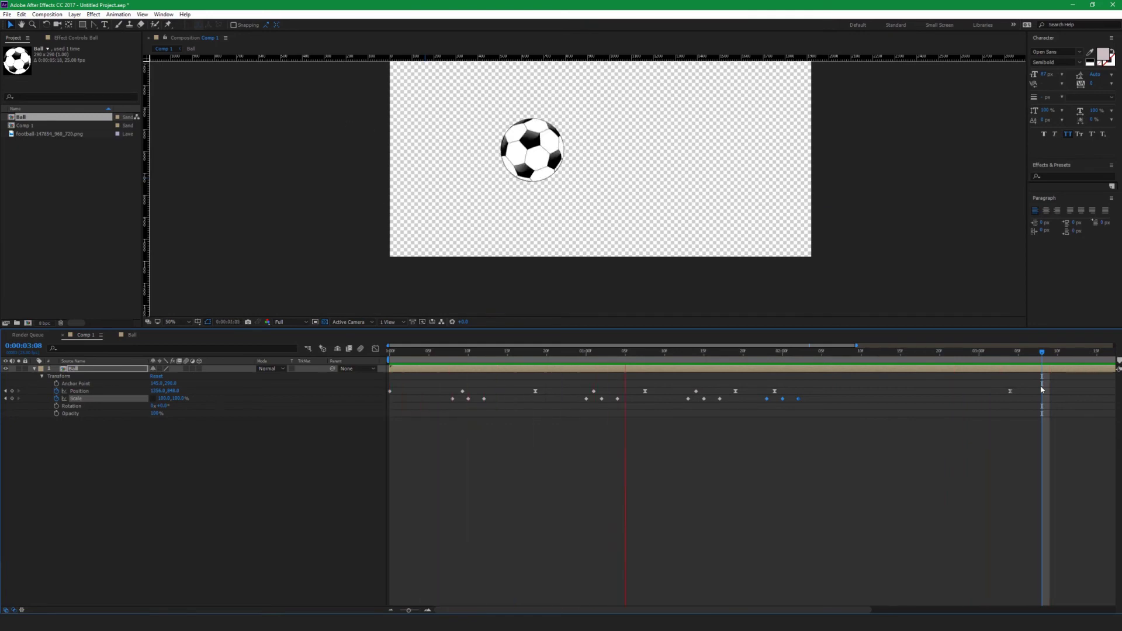
{"action": "key", "text": "space"}
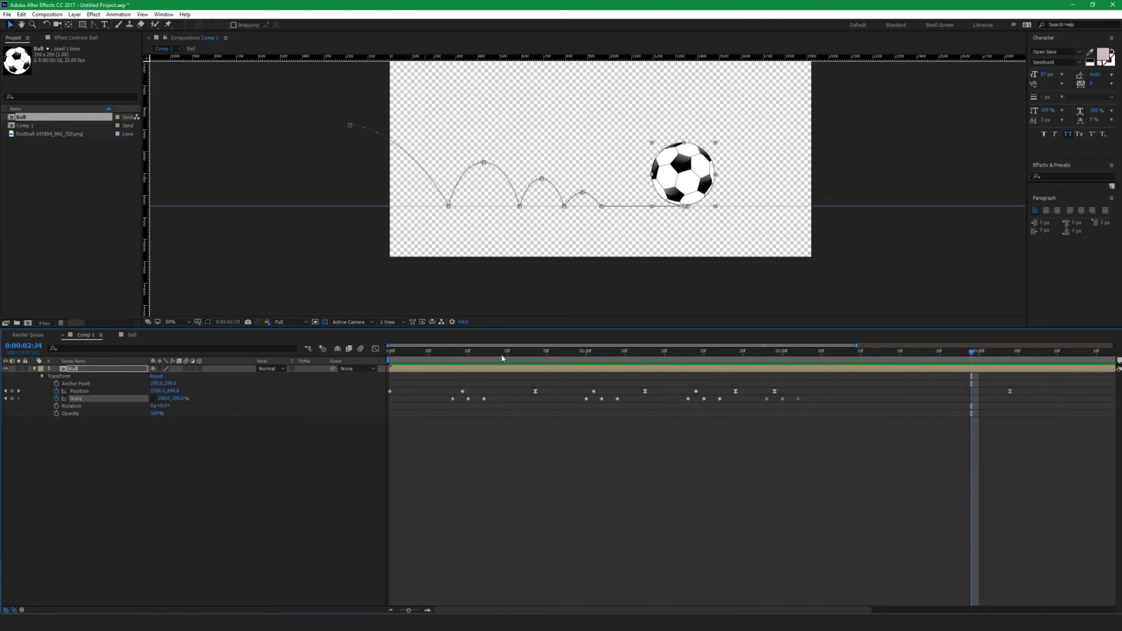
Try the second landing's Scale keyframes one frame earlier and one frame later, previewing the squash timing in Comp 1
{"action": "left_click_drag", "start_coordinate": [493, 353], "coordinate": [611, 401]}
{"action": "mouse_move", "coordinate": [605, 353]}
{"action": "left_mouse_down"}
{"action": "mouse_move", "coordinate": [585, 354]}
{"action": "mouse_move", "coordinate": [597, 367]}
{"action": "left_mouse_up"}
{"action": "key", "text": "space"}
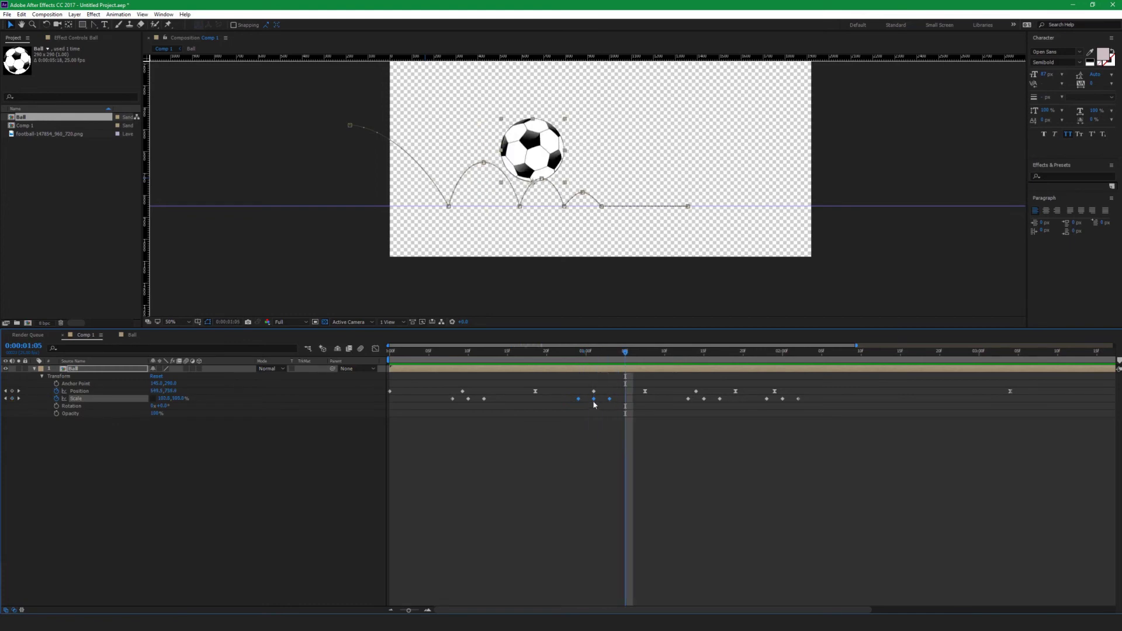
{"action": "left_click_drag", "start_coordinate": [580, 354], "coordinate": [603, 381]}
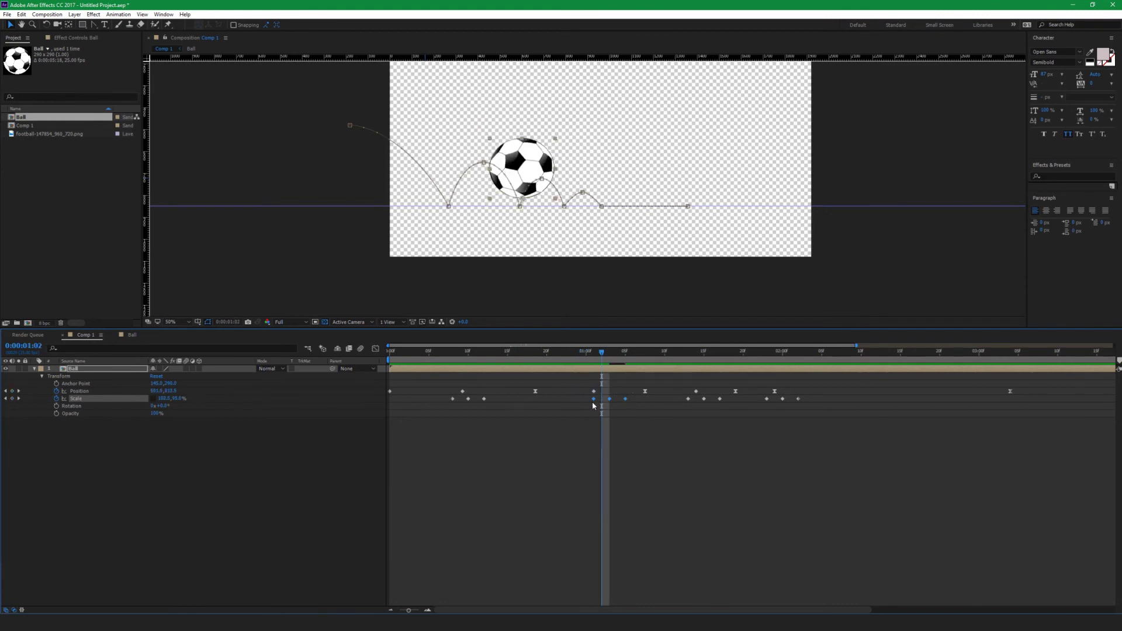
{"action": "left_click_drag", "start_coordinate": [597, 356], "coordinate": [626, 366]}
{"action": "key", "text": "space"}
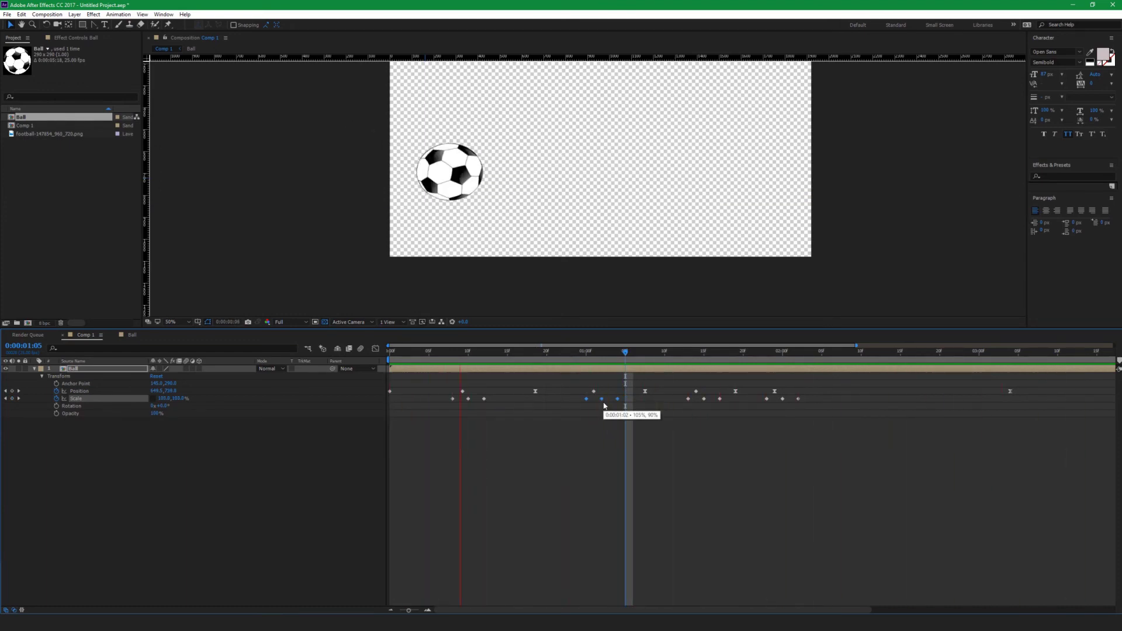
{"action": "key", "text": "space"}
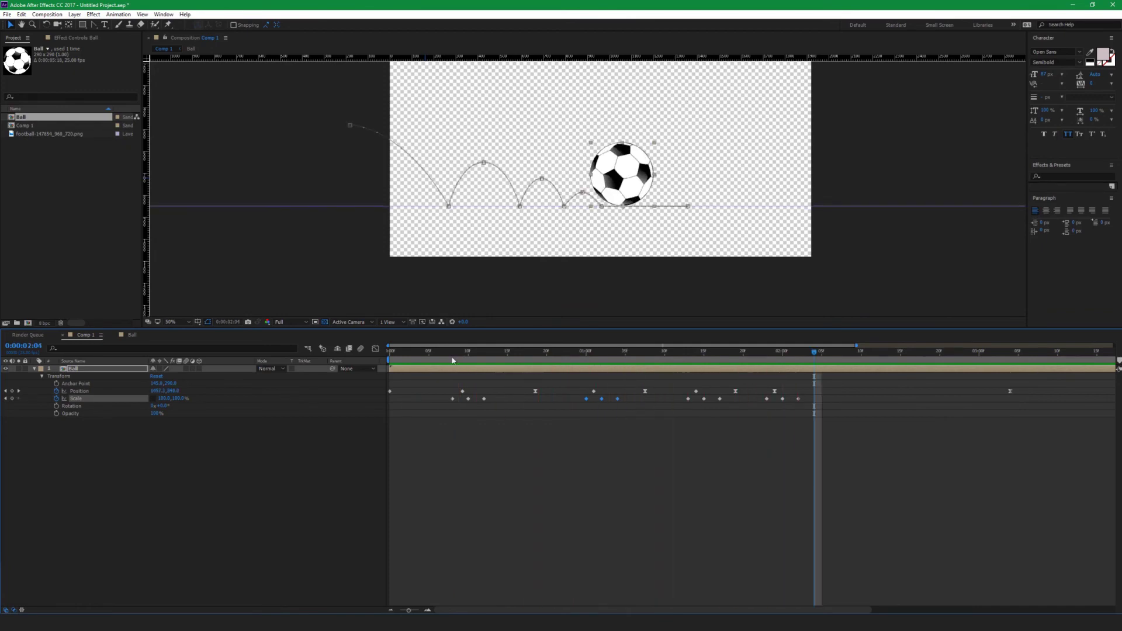
Raise the Ball's starting Position keyframe to a Y value of about 325 and adjust its outgoing path handle
{"action": "left_click_drag", "start_coordinate": [451, 354], "coordinate": [388, 355]}
{"action": "mouse_move", "coordinate": [426, 144]}
{"action": "left_mouse_down"}
{"action": "mouse_move", "coordinate": [450, 201]}
{"action": "mouse_move", "coordinate": [421, 178]}
{"action": "mouse_move", "coordinate": [422, 151]}
{"action": "left_mouse_up"}
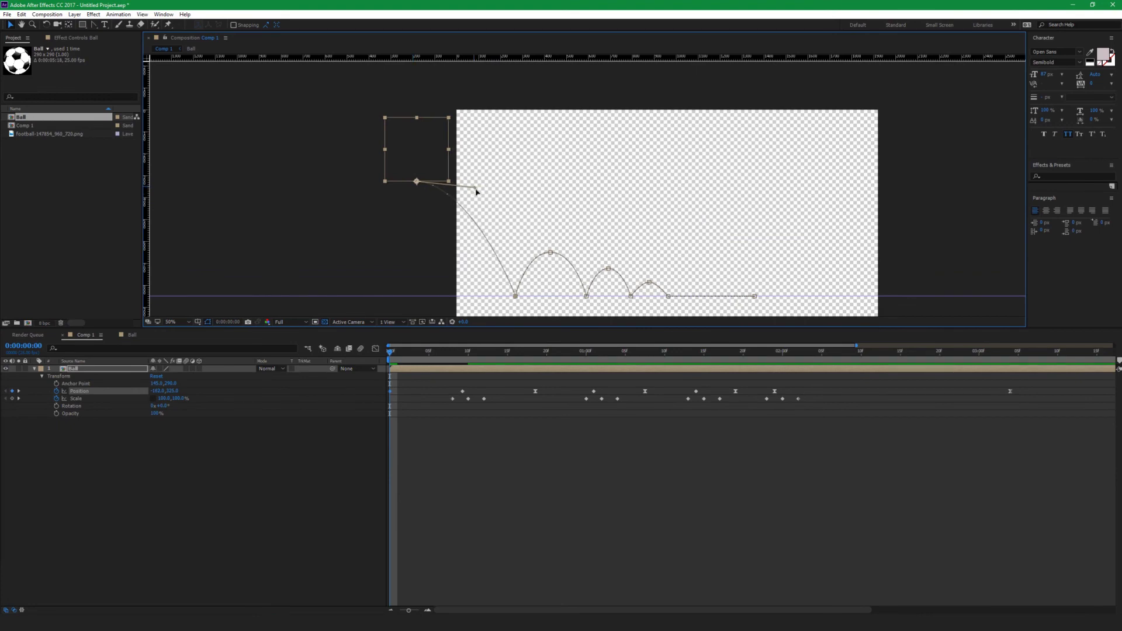
{"action": "left_click_drag", "start_coordinate": [605, 255], "coordinate": [542, 198]}
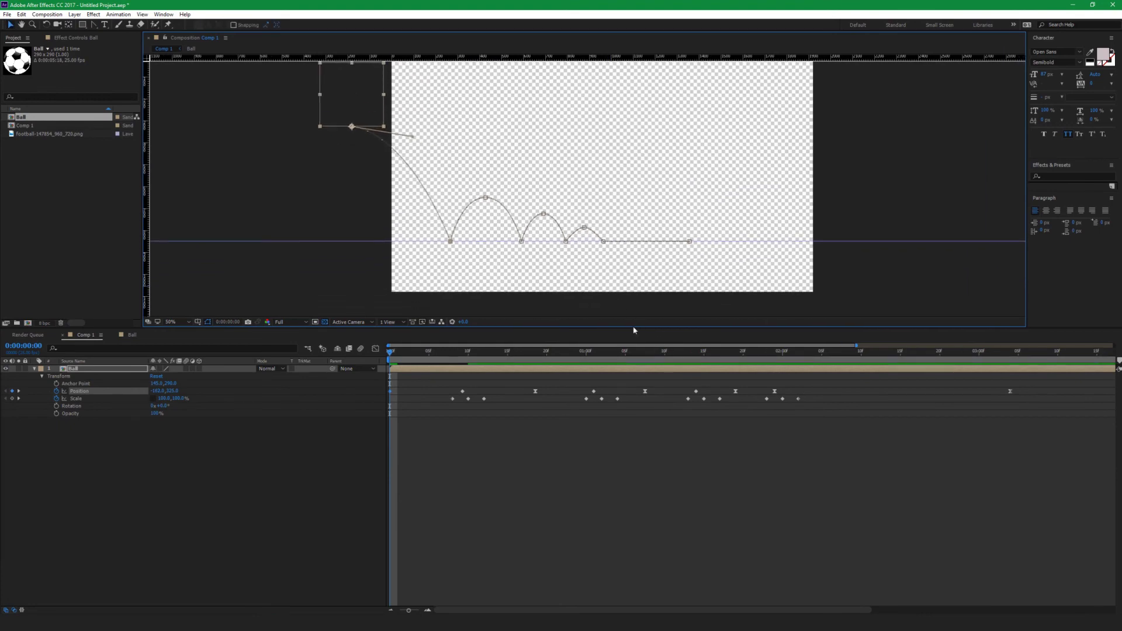
Widen the first bounce by shifting its peak further along the floor, and its end landing and all following path points further still
{"action": "left_click_drag", "start_coordinate": [522, 242], "coordinate": [533, 246]}
{"action": "key", "text": "ctrl+z"}
{"action": "left_click_drag", "start_coordinate": [592, 191], "coordinate": [526, 225]}
{"action": "left_click", "coordinate": [346, 115]}
{"action": "left_click", "coordinate": [352, 126]}
{"action": "left_click", "coordinate": [521, 242]}
{"action": "left_click_drag", "start_coordinate": [690, 244], "coordinate": [714, 242]}
{"action": "left_click_drag", "start_coordinate": [517, 384], "coordinate": [545, 396]}
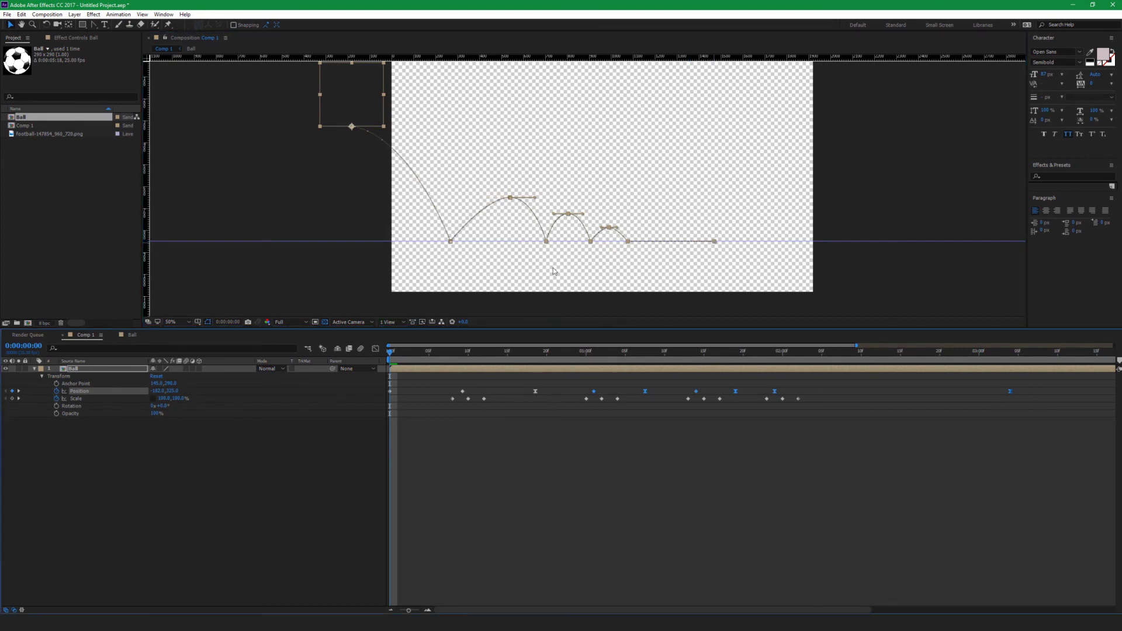
{"action": "left_click_drag", "start_coordinate": [545, 248], "coordinate": [559, 248]}
Widen the second and third bounces by shifting their peaks, landings and the final roll further along the floor, and preview Comp 1
{"action": "left_click_drag", "start_coordinate": [581, 381], "coordinate": [609, 395]}
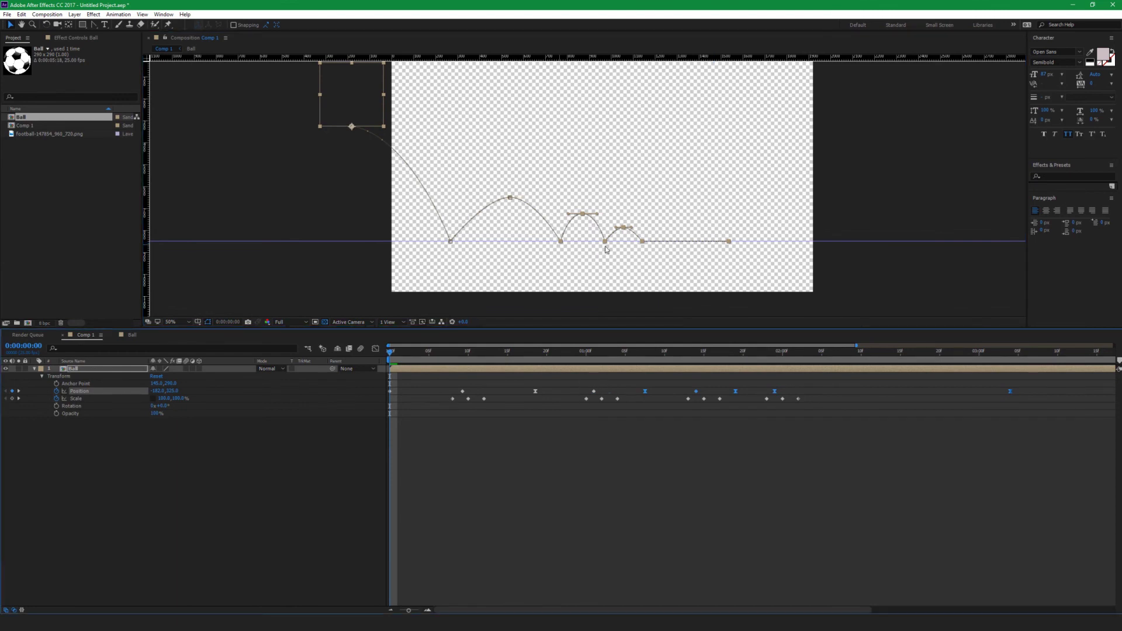
{"action": "left_click_drag", "start_coordinate": [606, 248], "coordinate": [616, 248]}
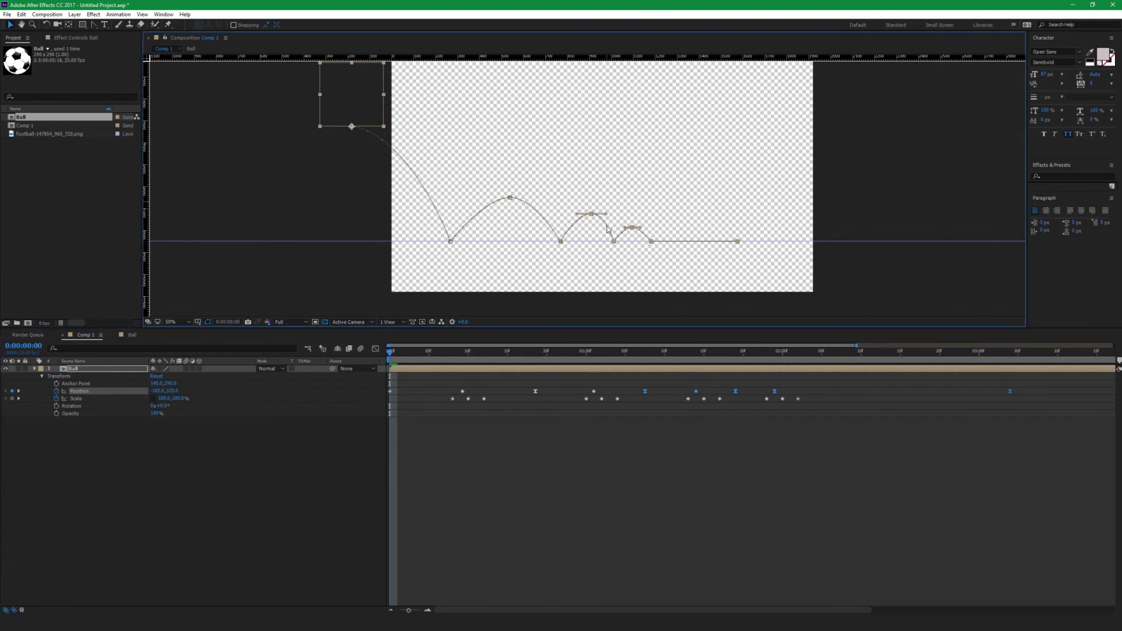
{"action": "left_click_drag", "start_coordinate": [632, 383], "coordinate": [653, 392]}
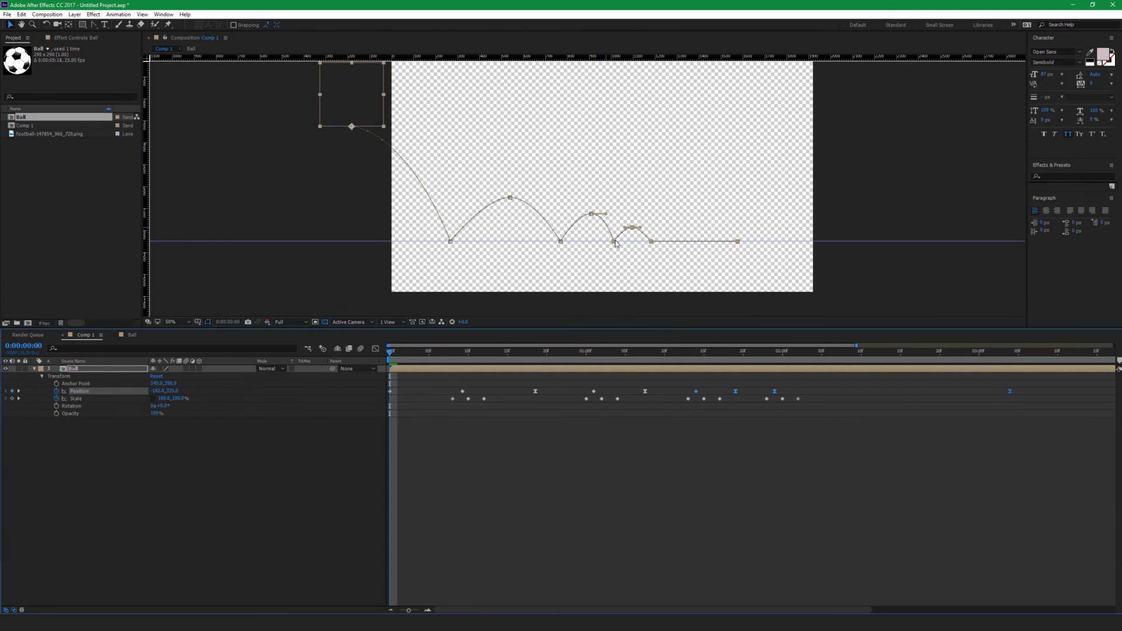
{"action": "left_click_drag", "start_coordinate": [615, 242], "coordinate": [623, 243]}
{"action": "left_click_drag", "start_coordinate": [688, 385], "coordinate": [700, 392]}
{"action": "left_click_drag", "start_coordinate": [661, 247], "coordinate": [671, 244]}
{"action": "left_click", "coordinate": [722, 393]}
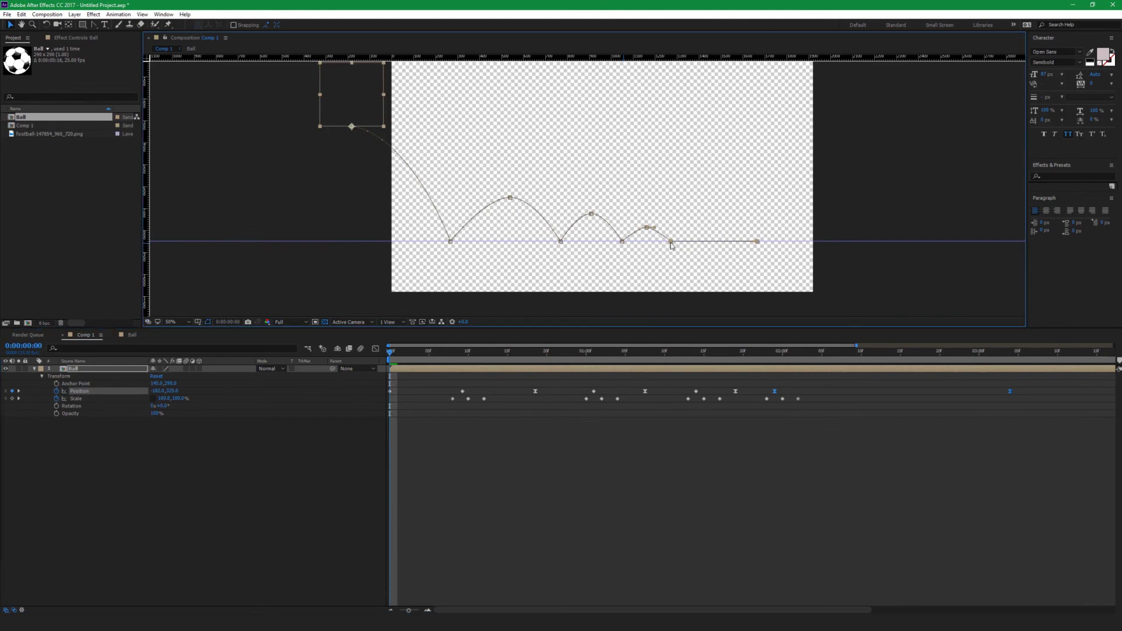
{"action": "left_click", "coordinate": [744, 459]}
{"action": "key", "text": "space"}
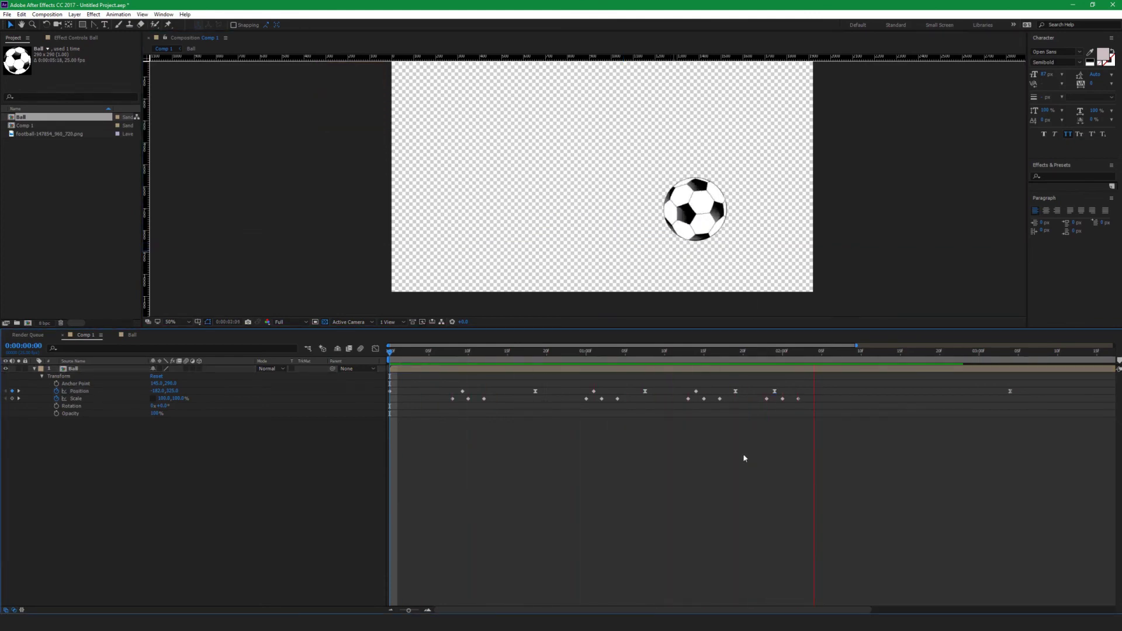
{"action": "key", "text": "space"}
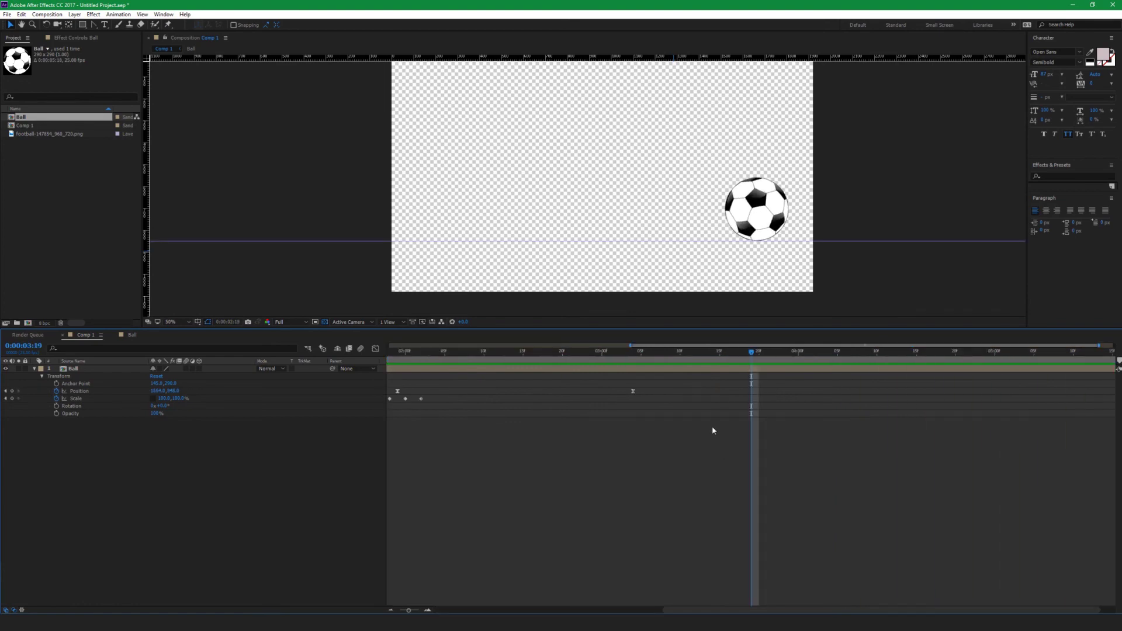
Enlarge the composition viewing area, fit the full composition duration in the timeline, and preview Comp 1 from the start
{"action": "left_click_drag", "start_coordinate": [604, 196], "coordinate": [596, 219]}
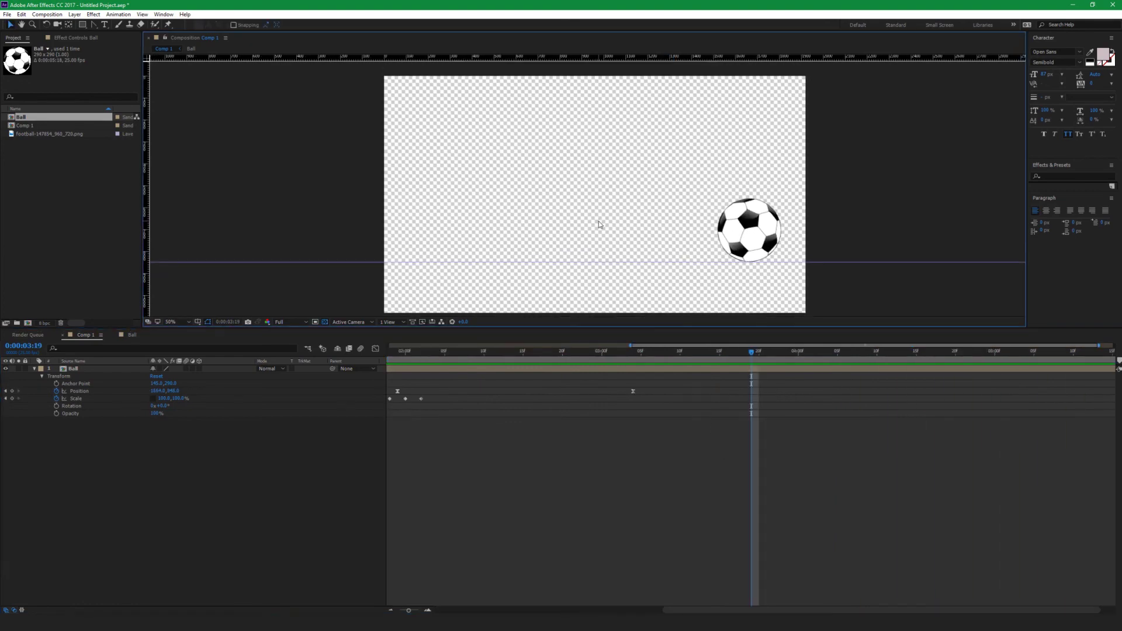
{"action": "left_click_drag", "start_coordinate": [511, 329], "coordinate": [494, 411]}
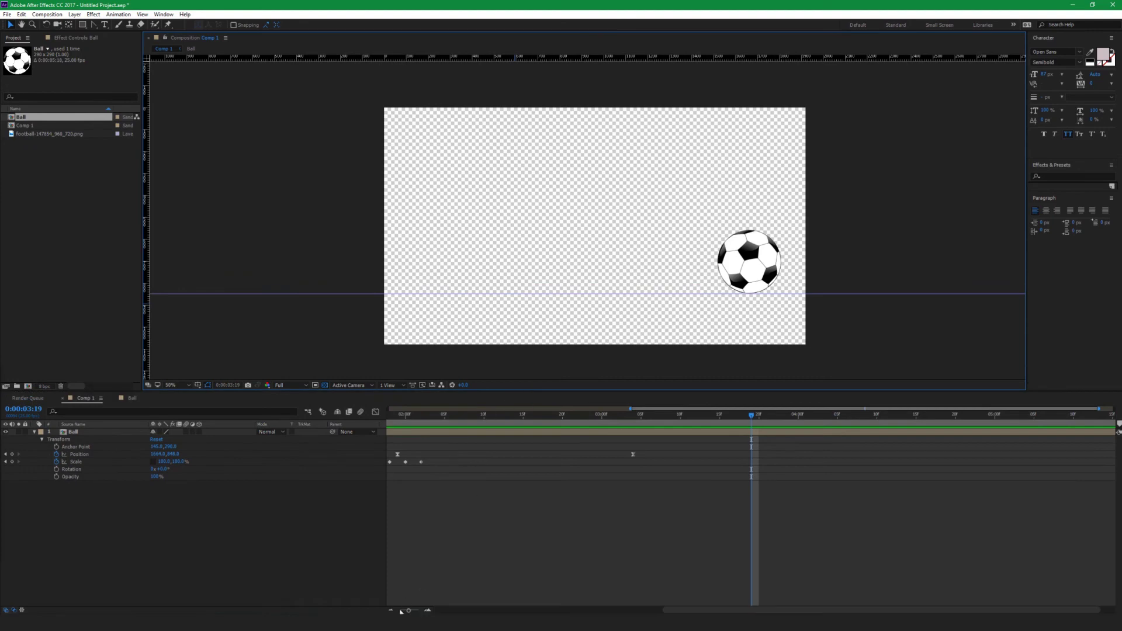
{"action": "left_click_drag", "start_coordinate": [408, 610], "coordinate": [396, 609]}
{"action": "key", "text": "Home"}
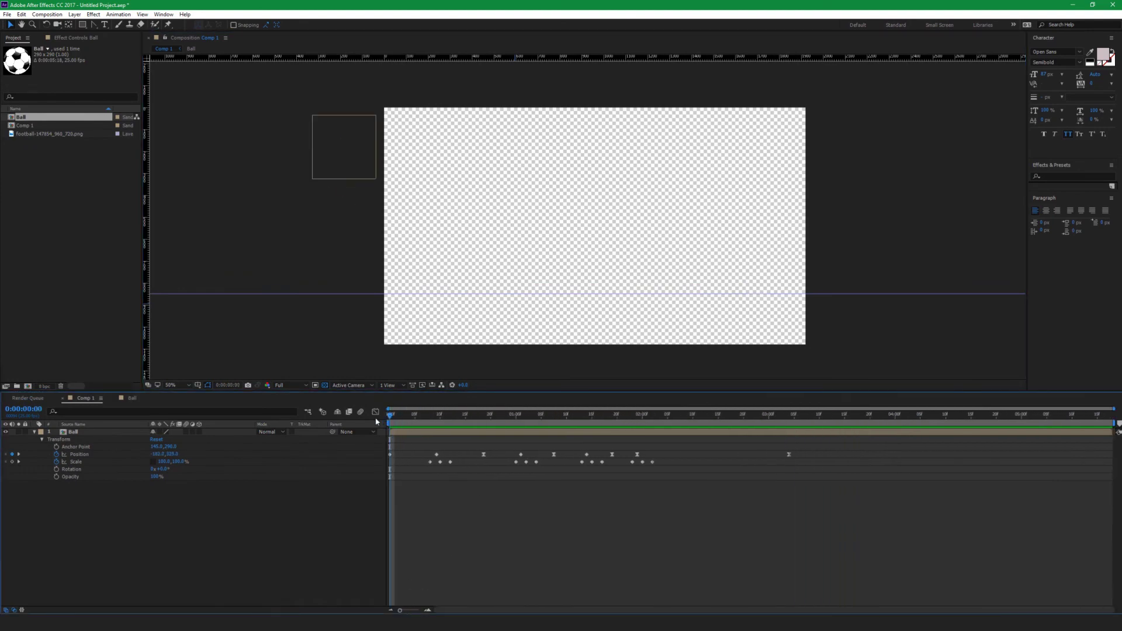
{"action": "key", "text": "space"}
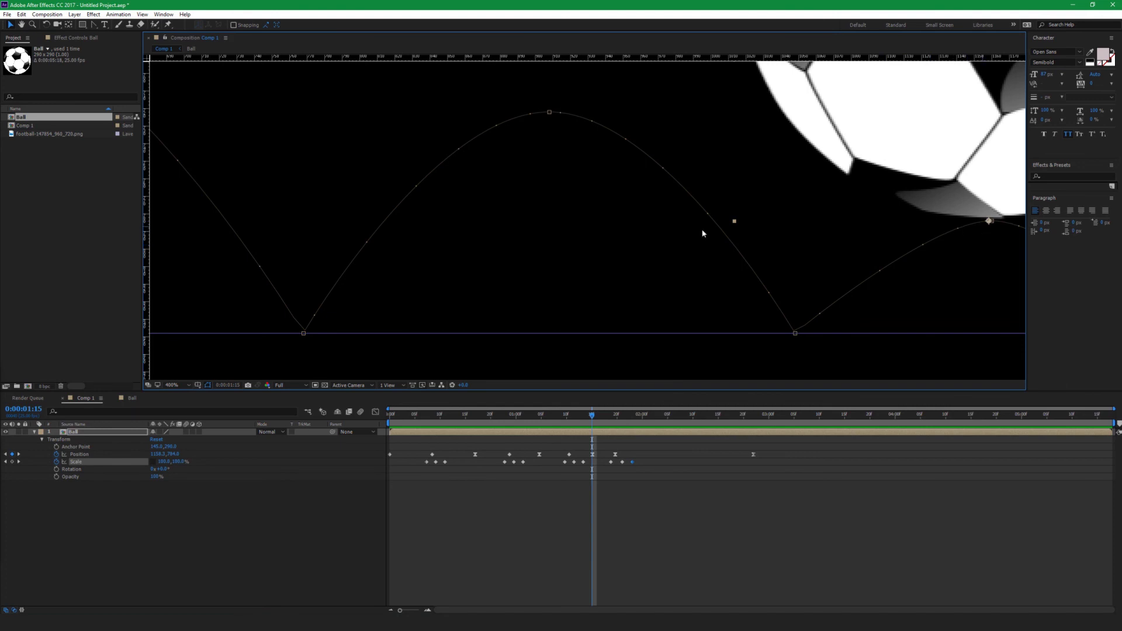
Review the ball's whole motion path and preview the bounce from the start of Comp 1
{"action": "scroll", "coordinate": [684, 232], "scroll_direction": "down", "scroll_amount": 6}
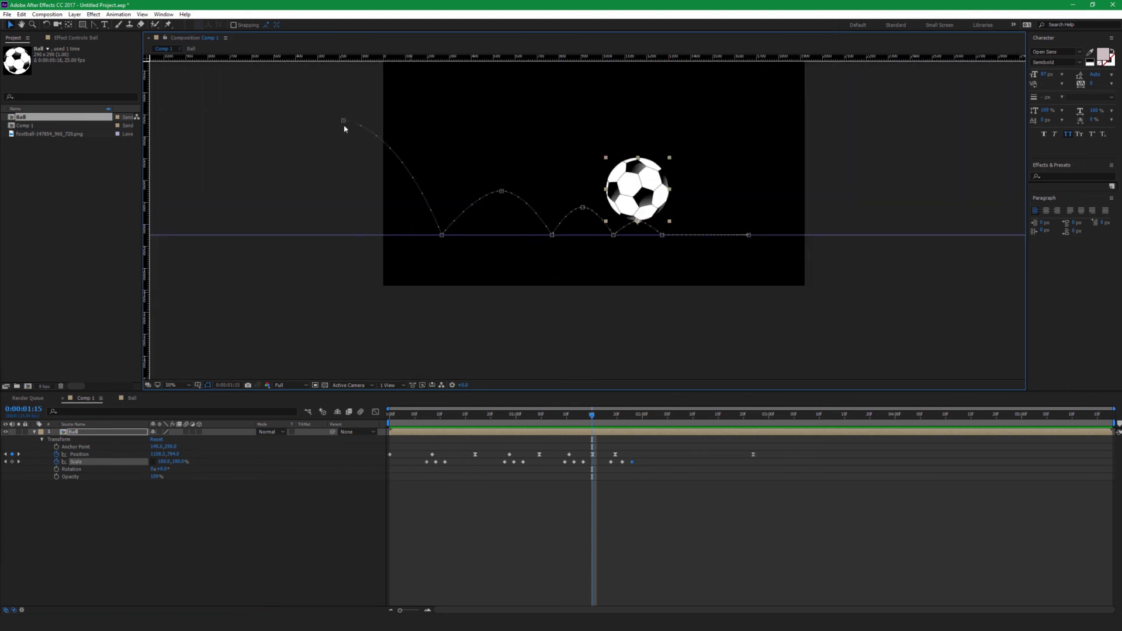
{"action": "left_click_drag", "start_coordinate": [589, 419], "coordinate": [376, 427]}
{"action": "key", "text": "space"}
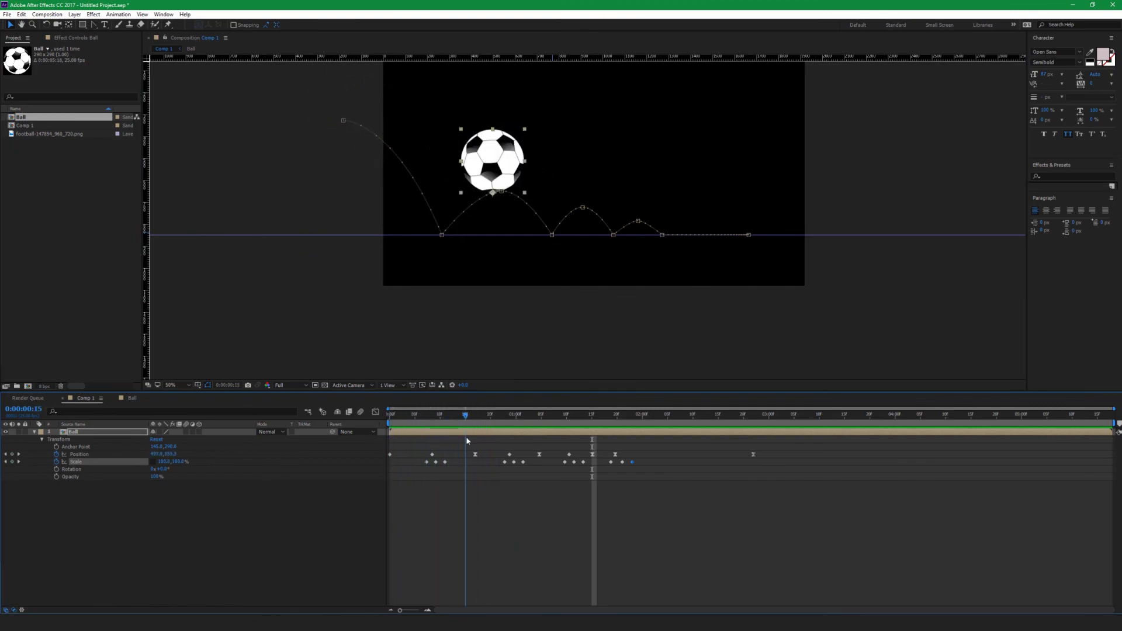